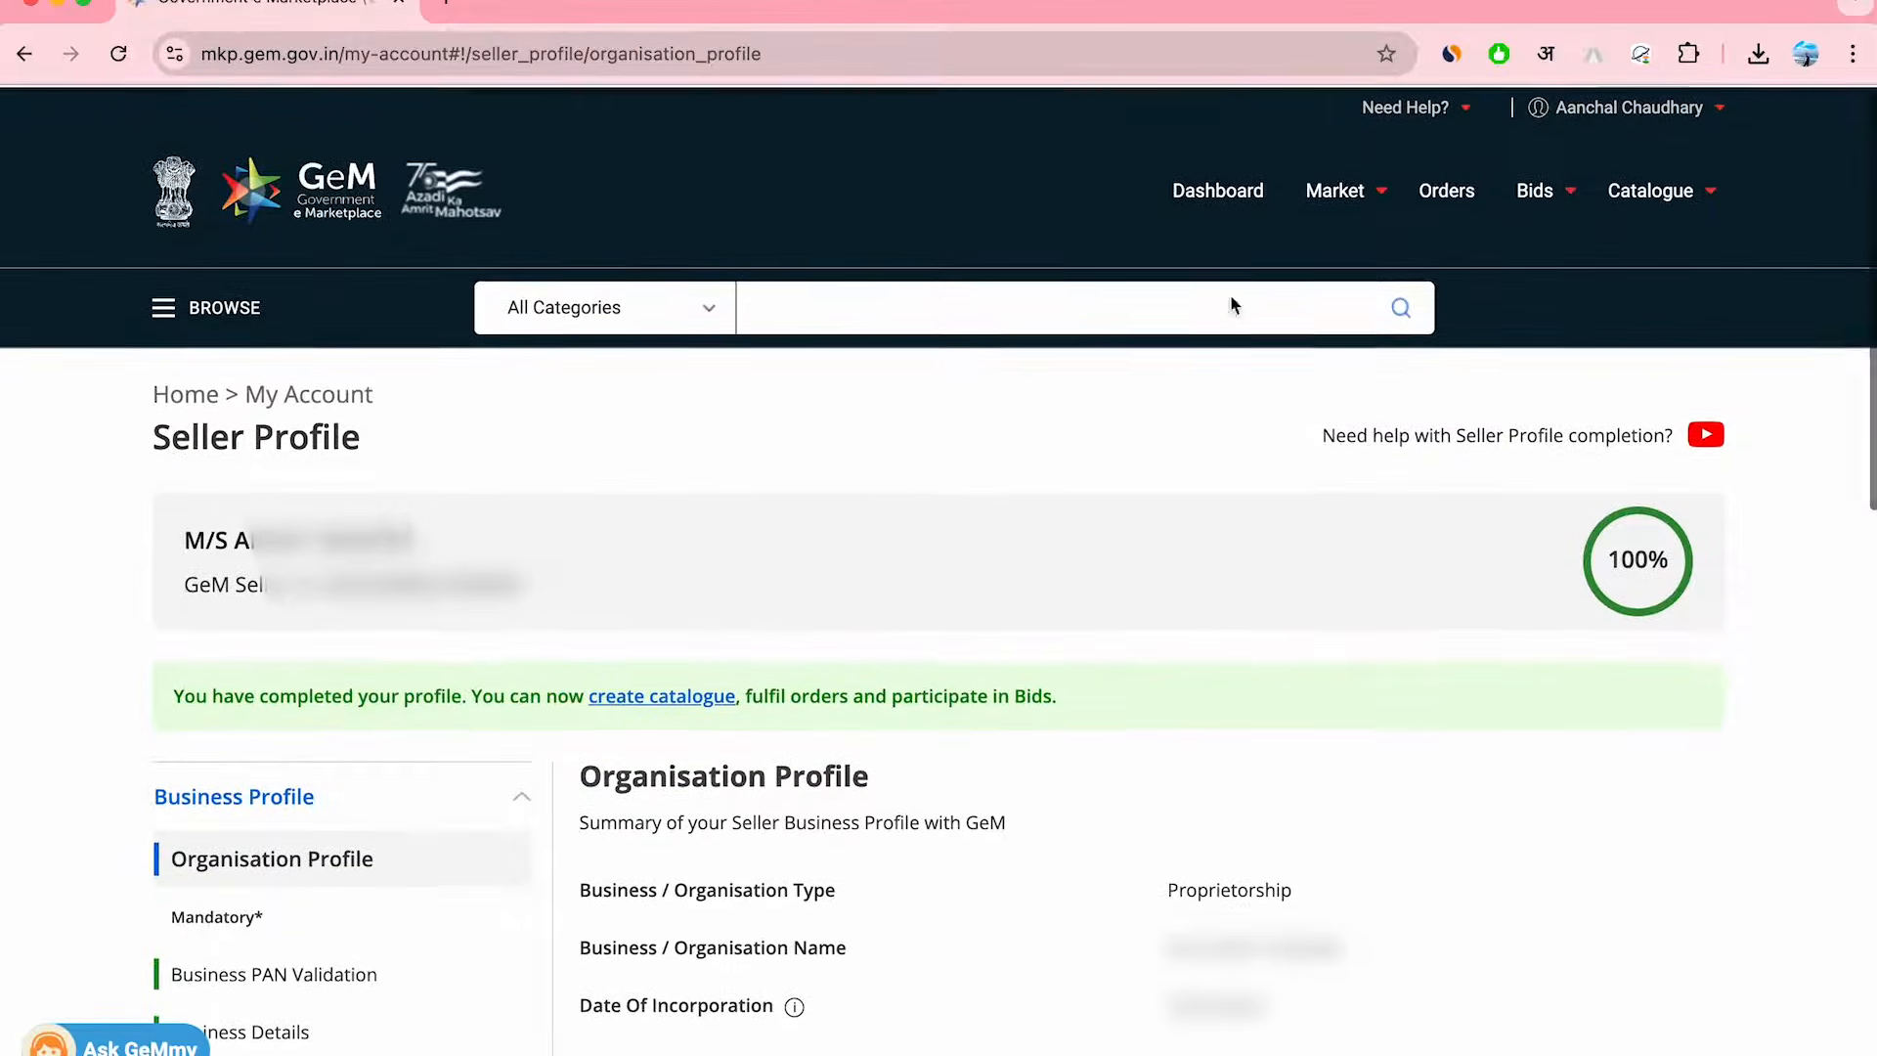
- Open the accepted wheelbarrow order for processing and start generating the invoice for its consignee
click(1451, 195)
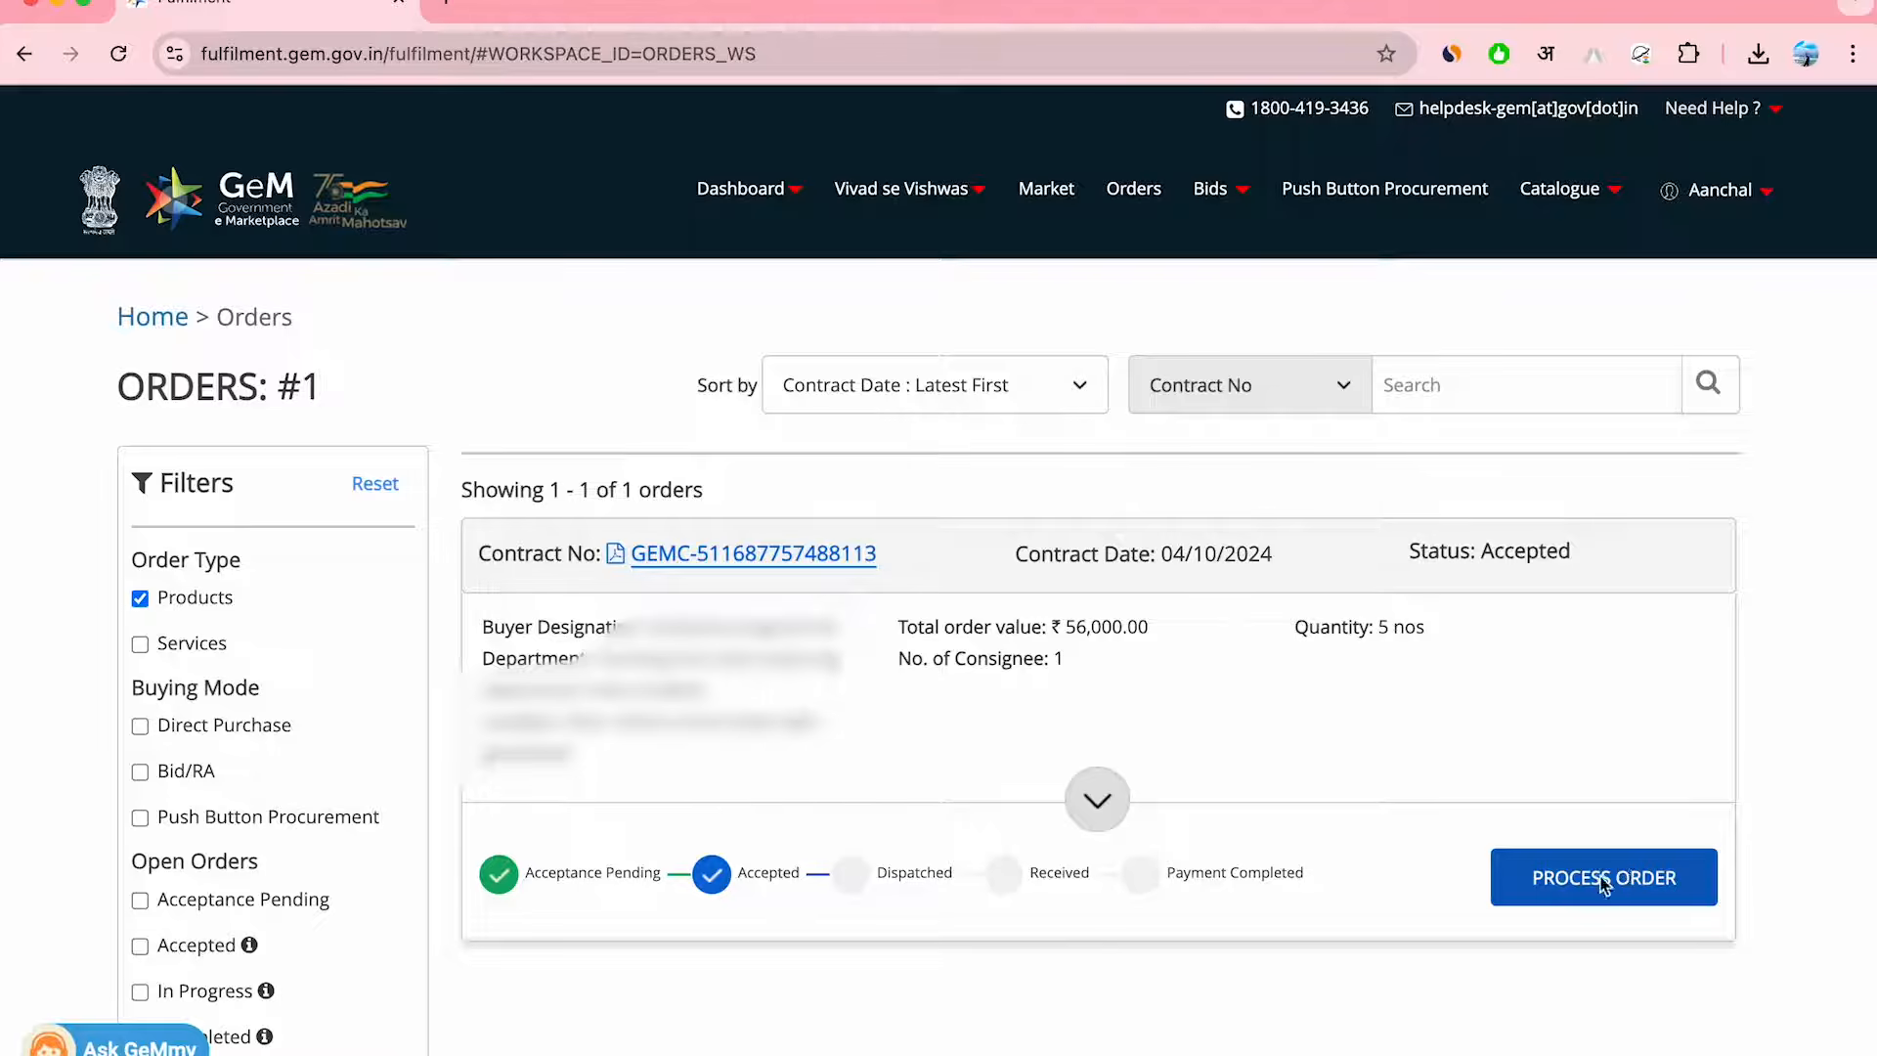
click(1643, 866)
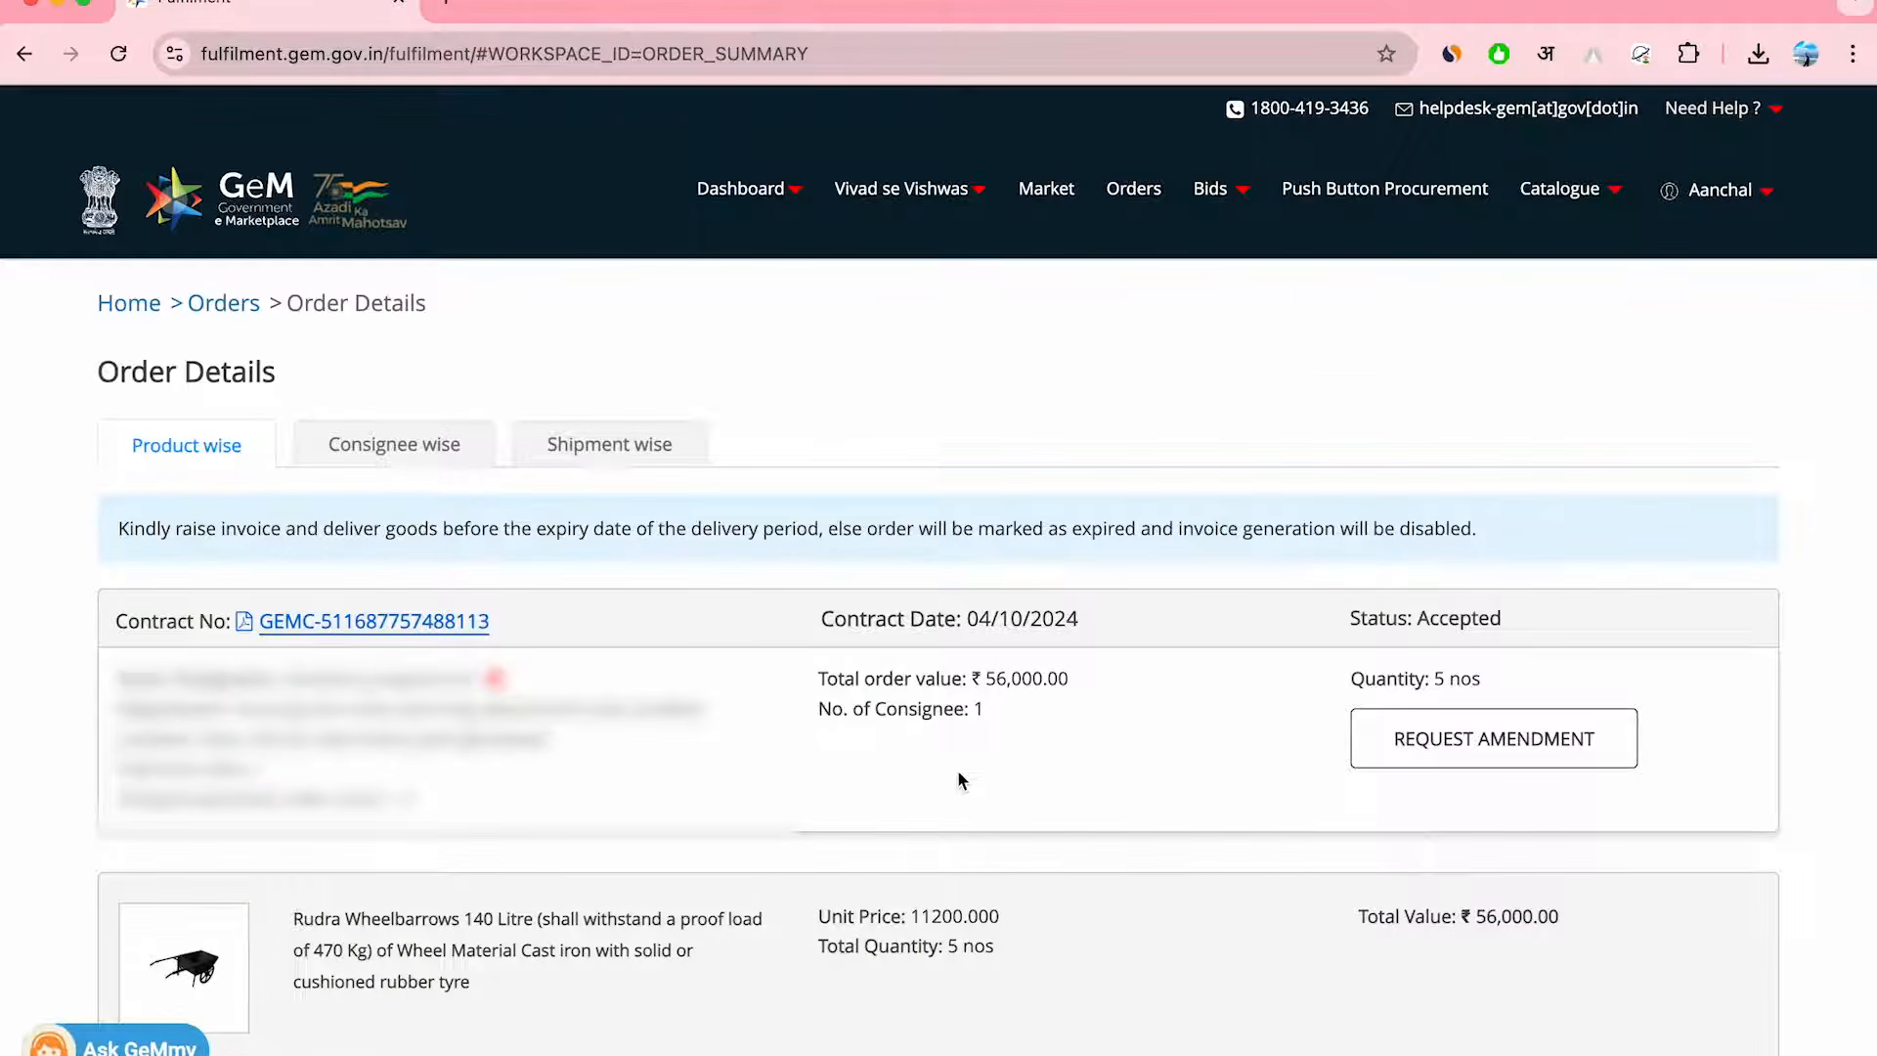
scroll(958, 772, down, 7)
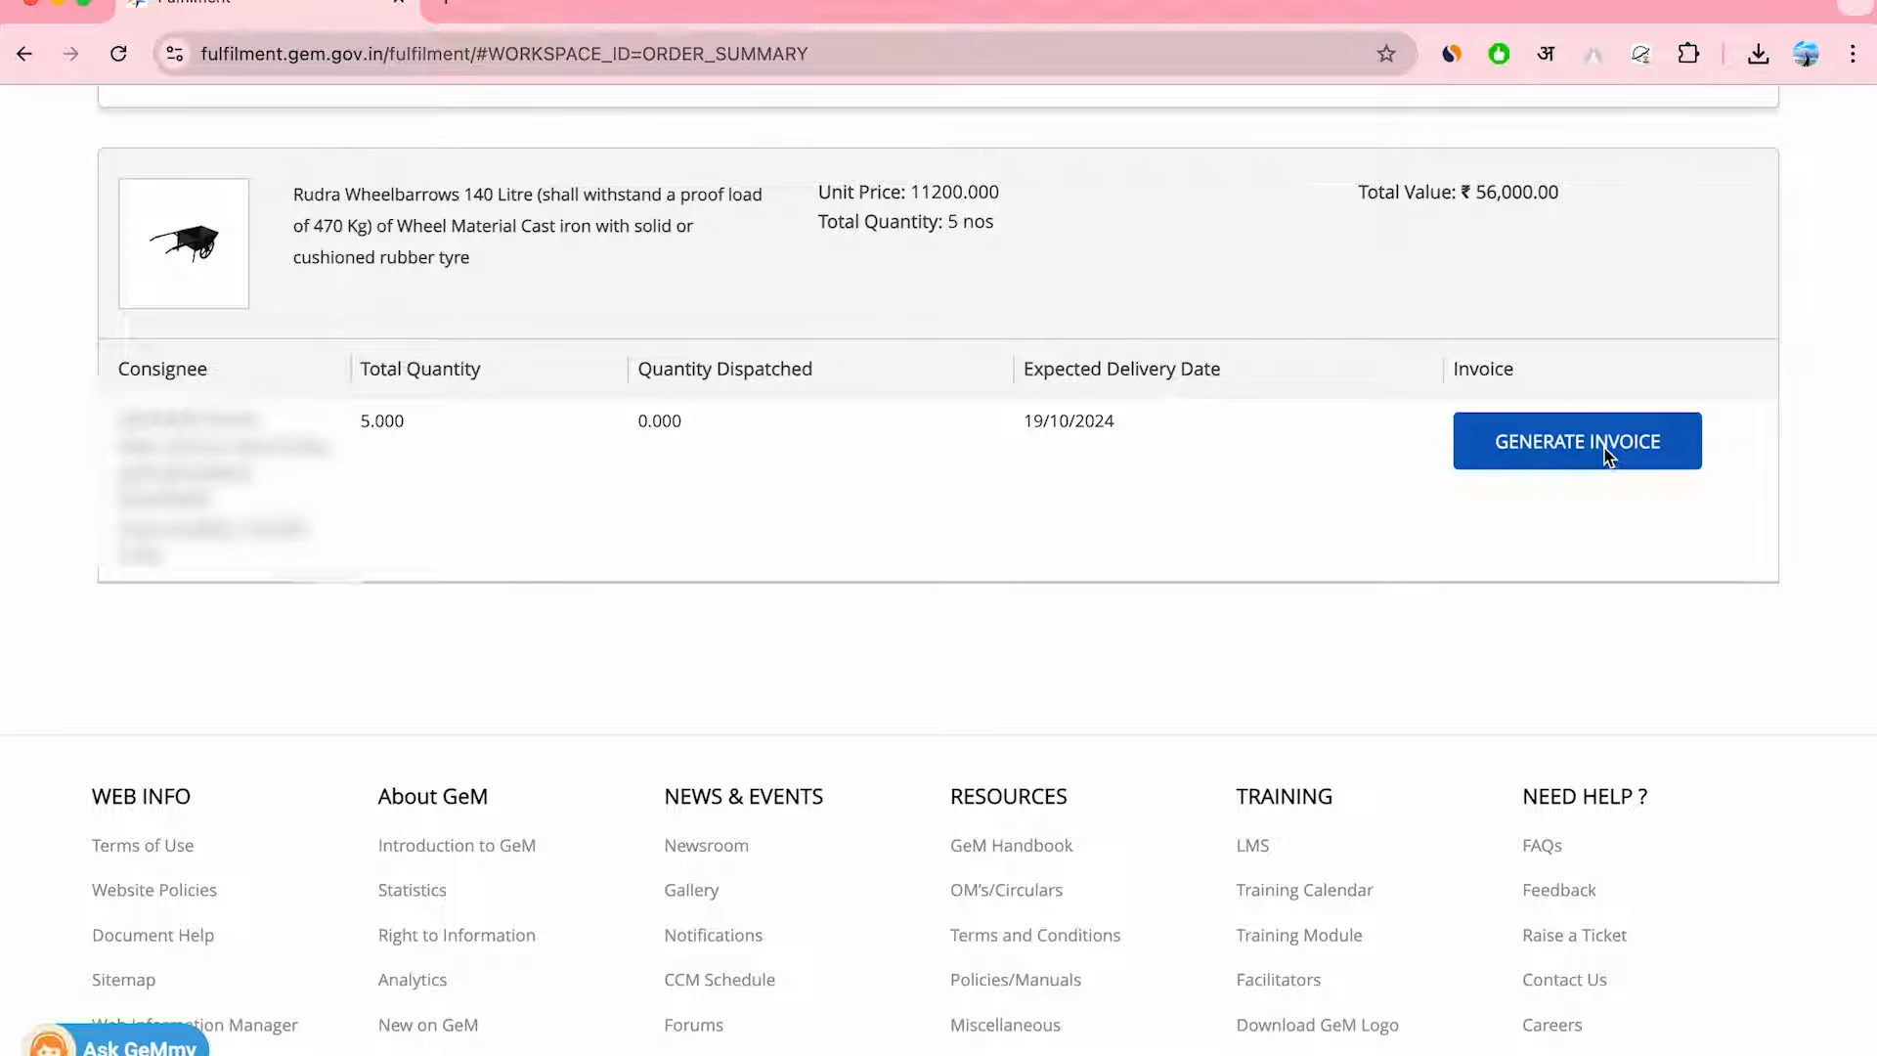
triple_click(1041, 421)
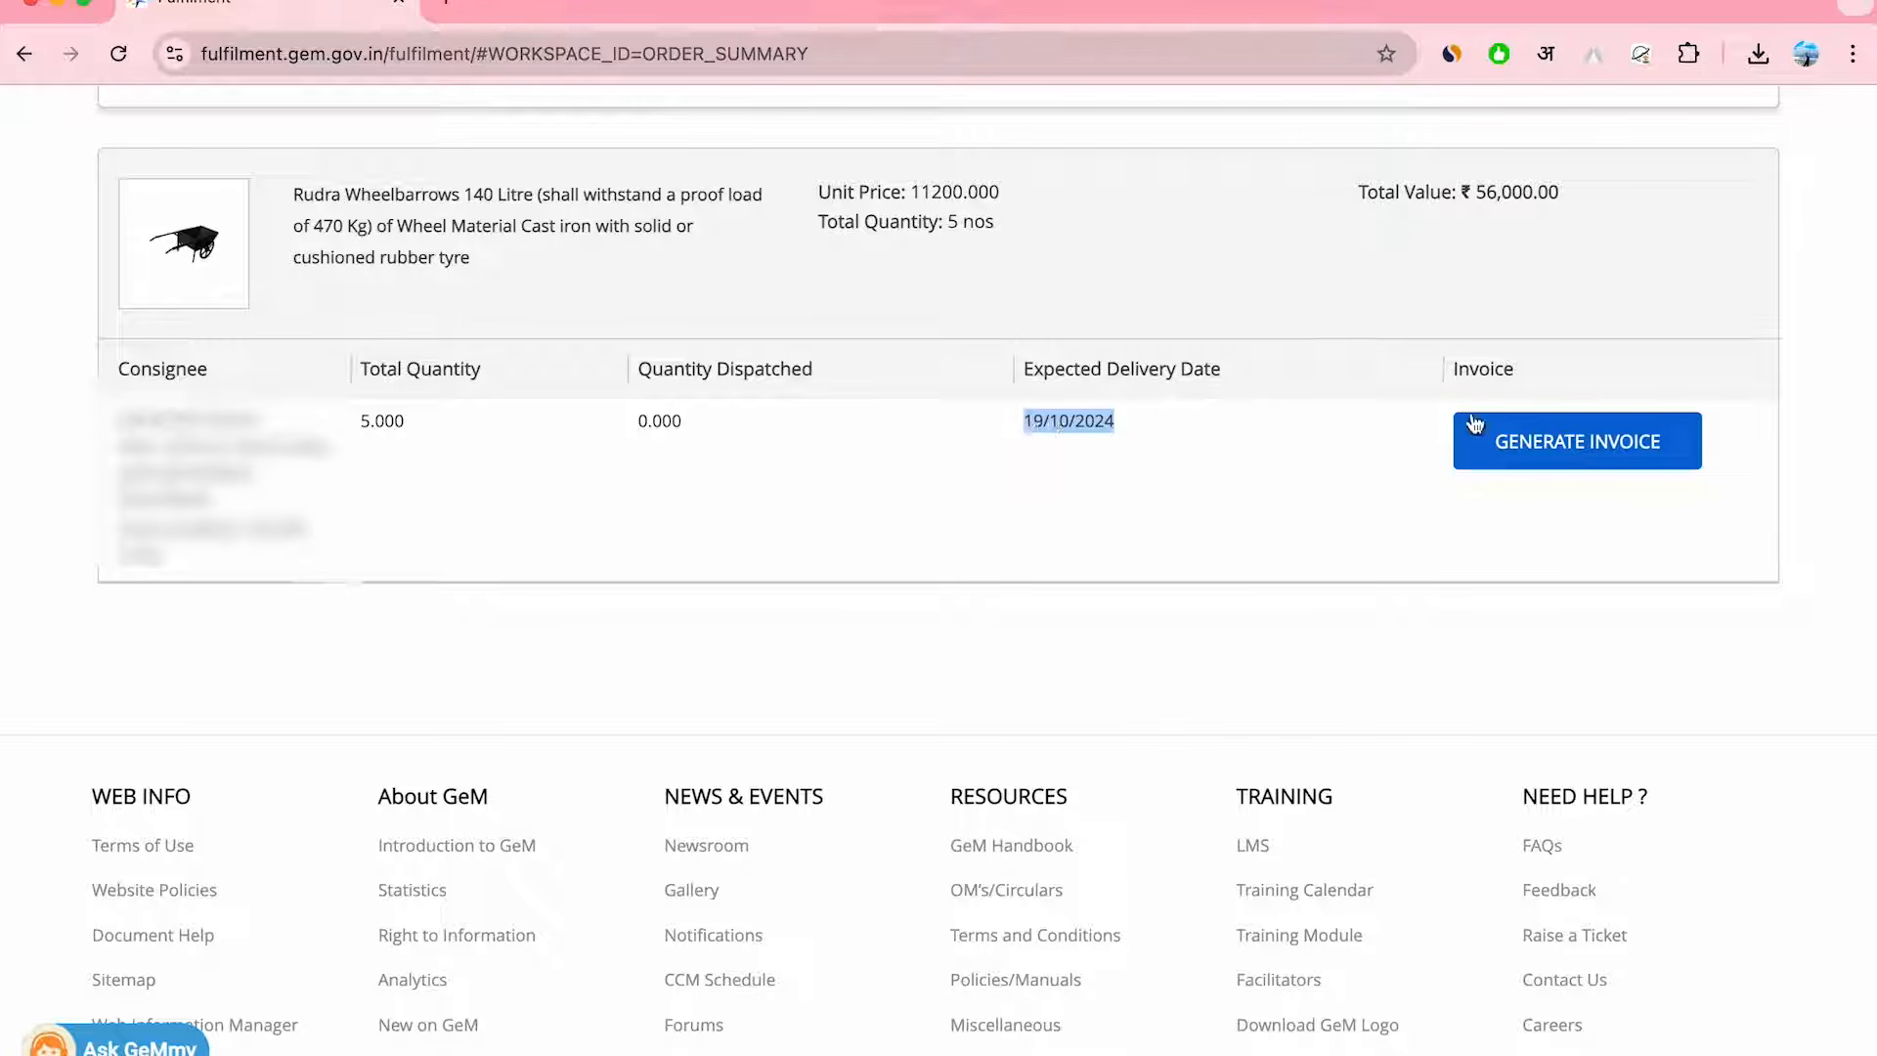
click(1564, 440)
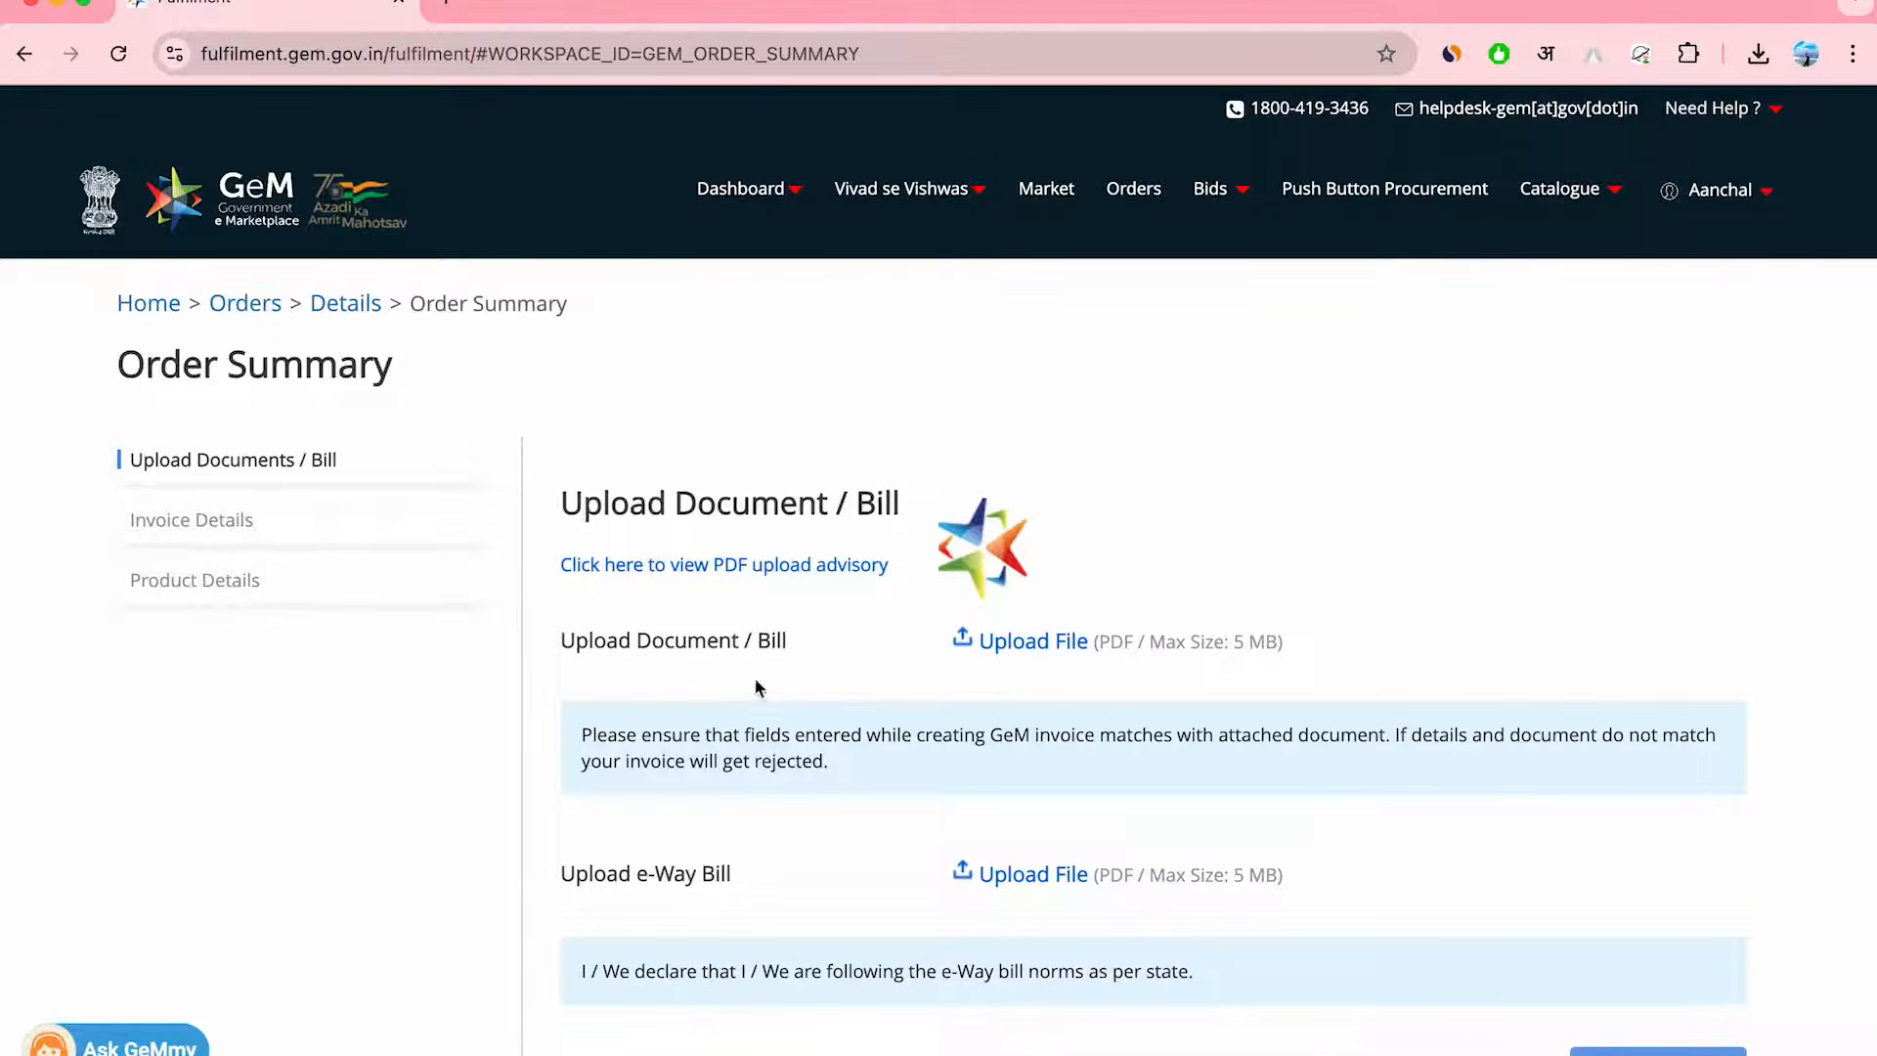
- Upload billnn.pdf from the Downloads folder as the order's document / bill
scroll(1073, 590, down, 3)
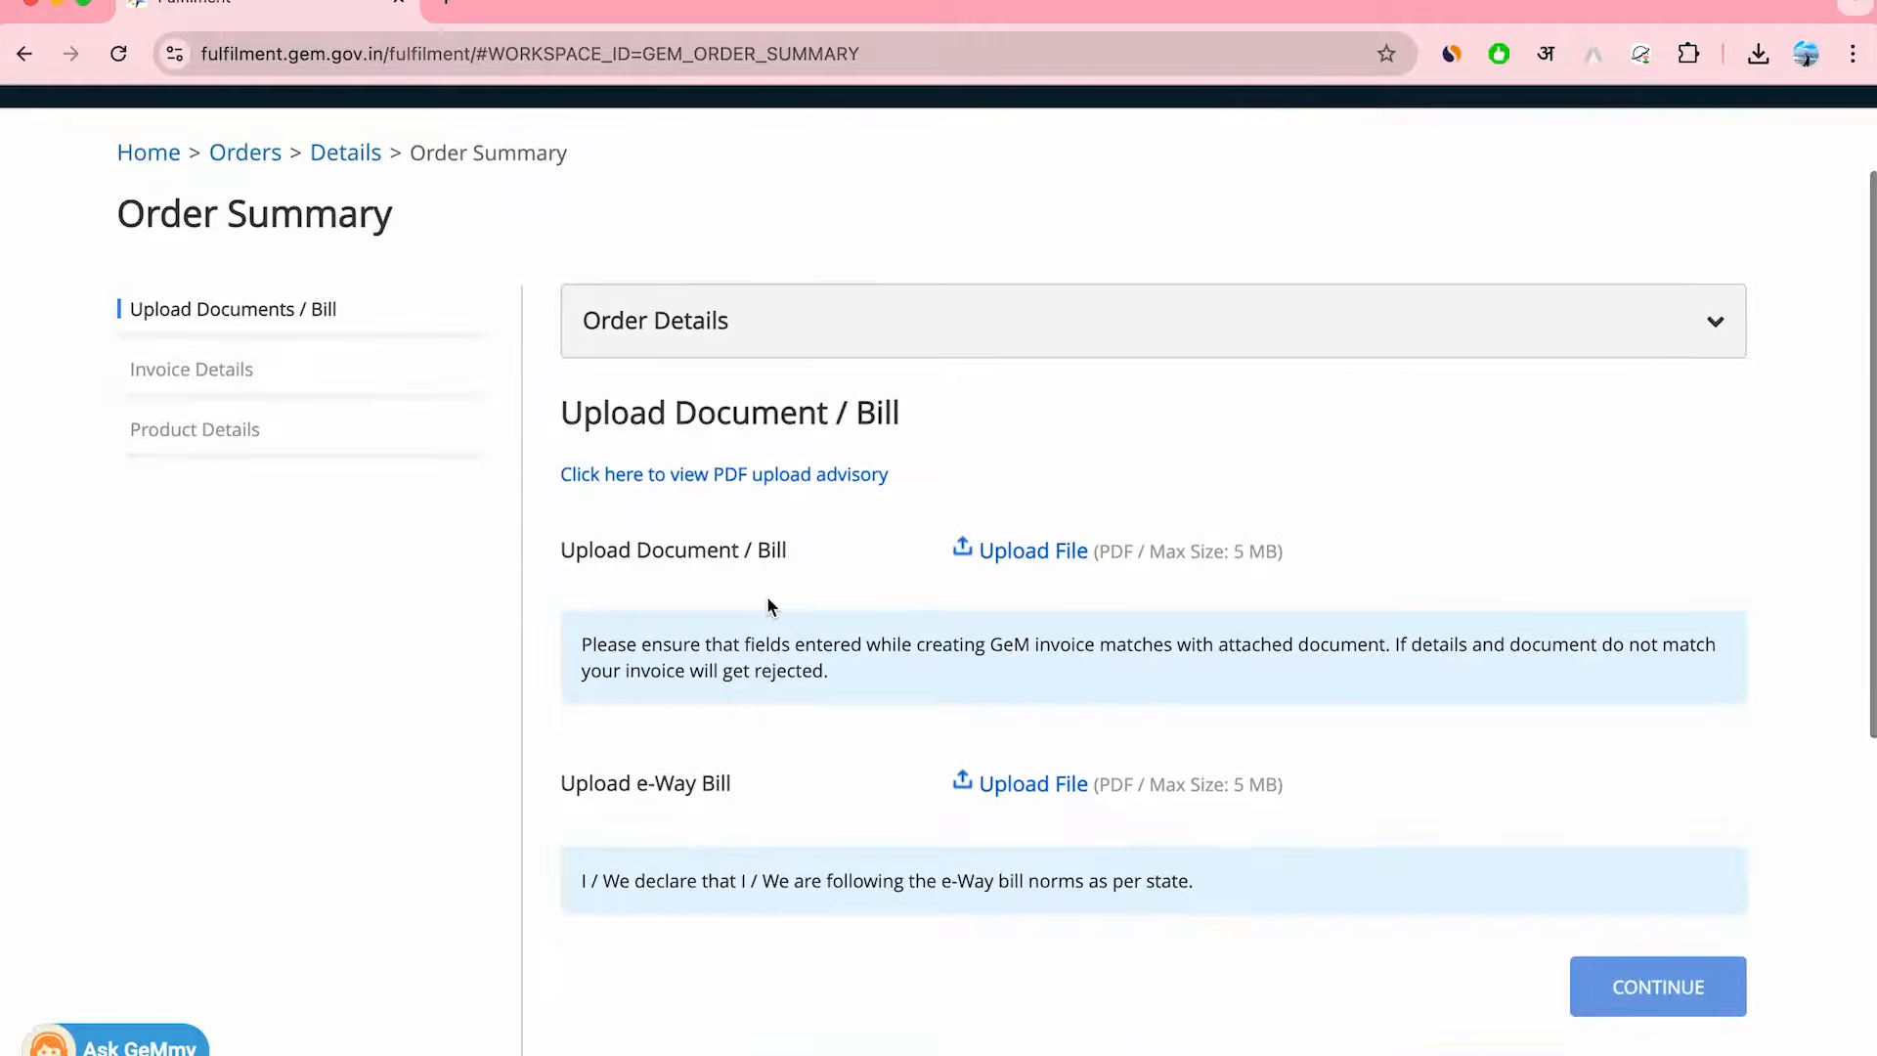
drag(649, 550, 743, 558)
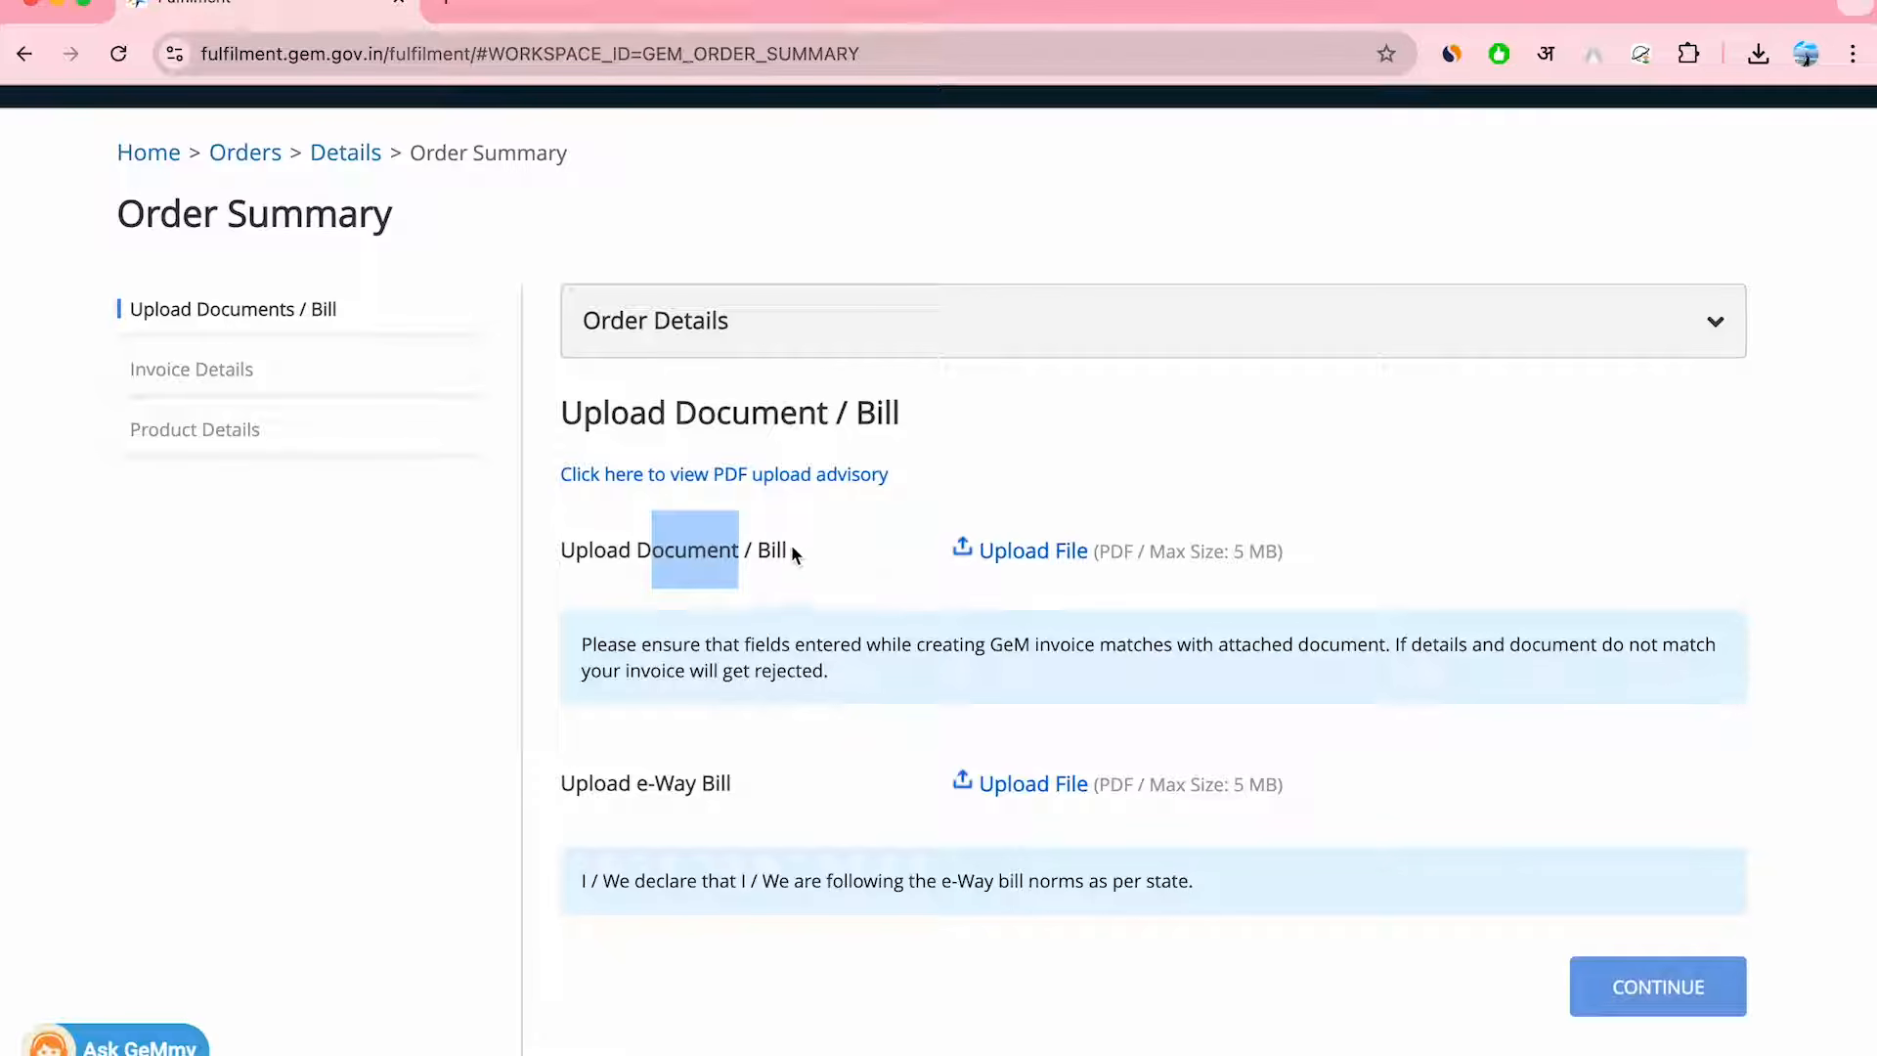
click(1018, 553)
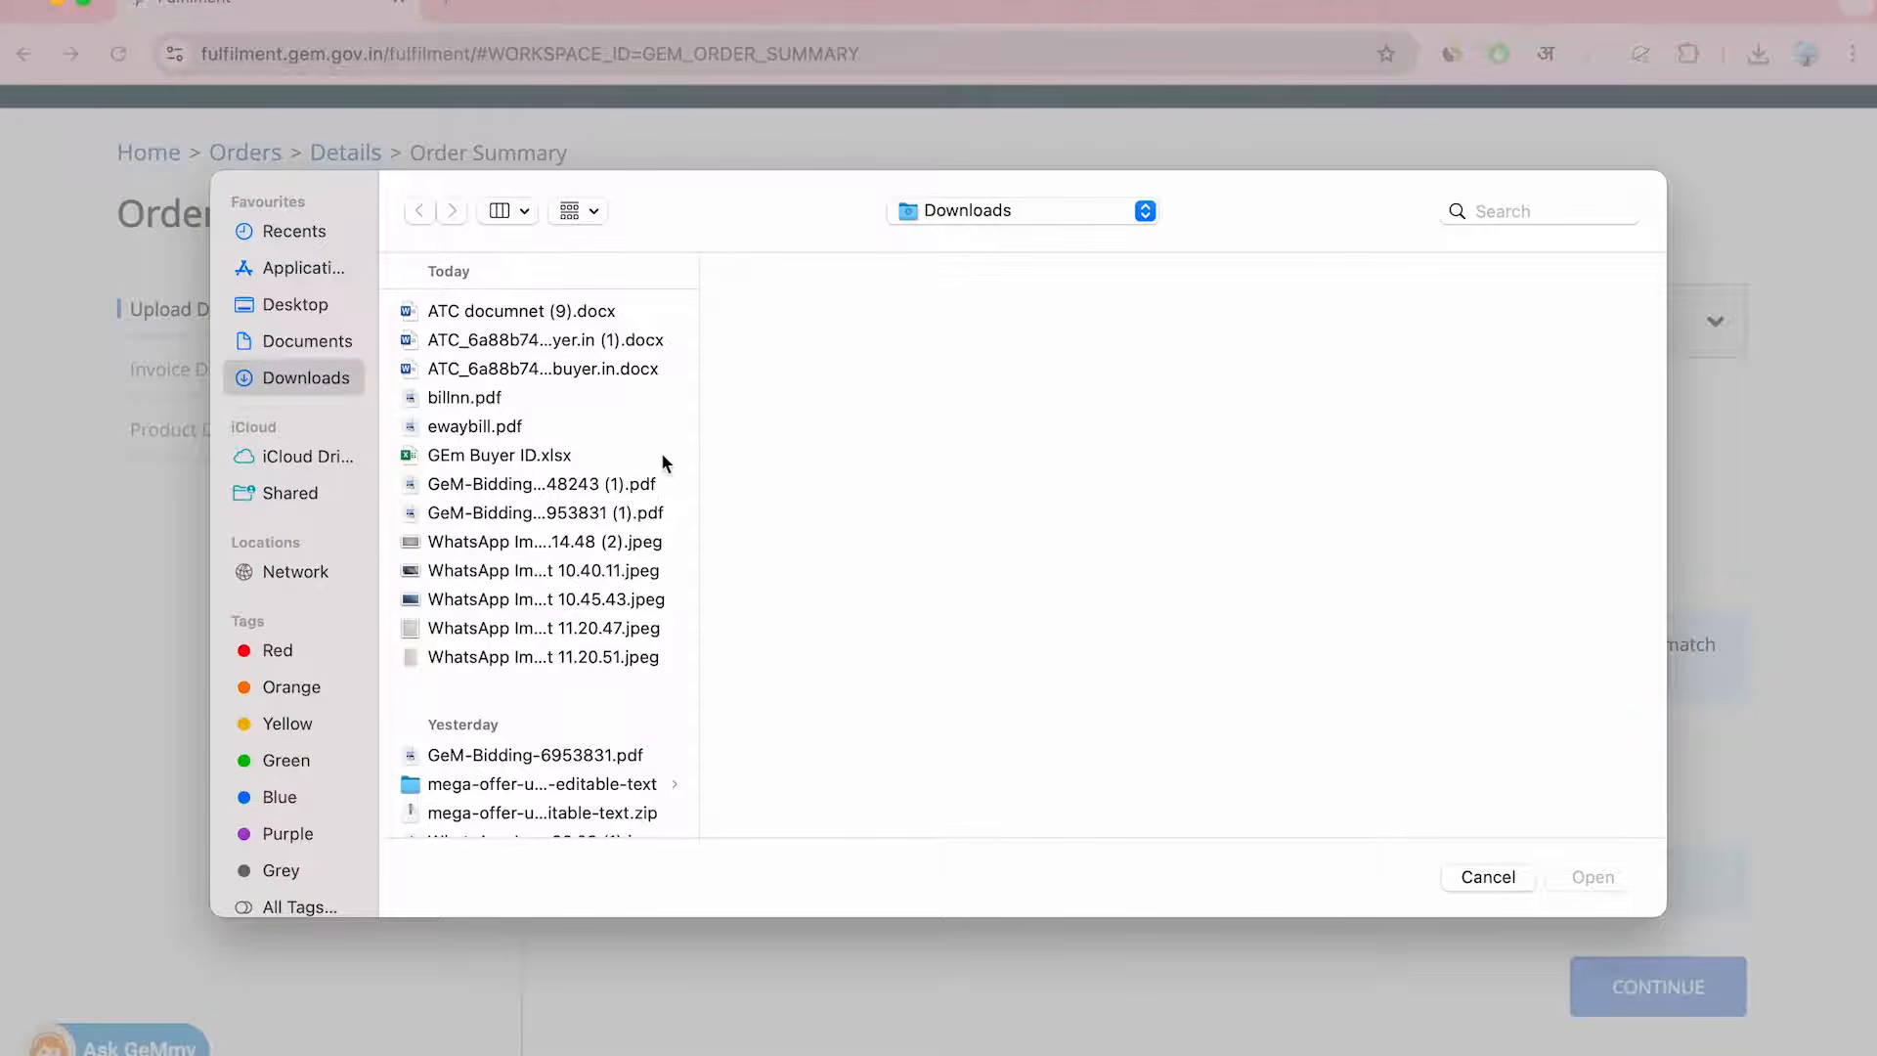
click(485, 398)
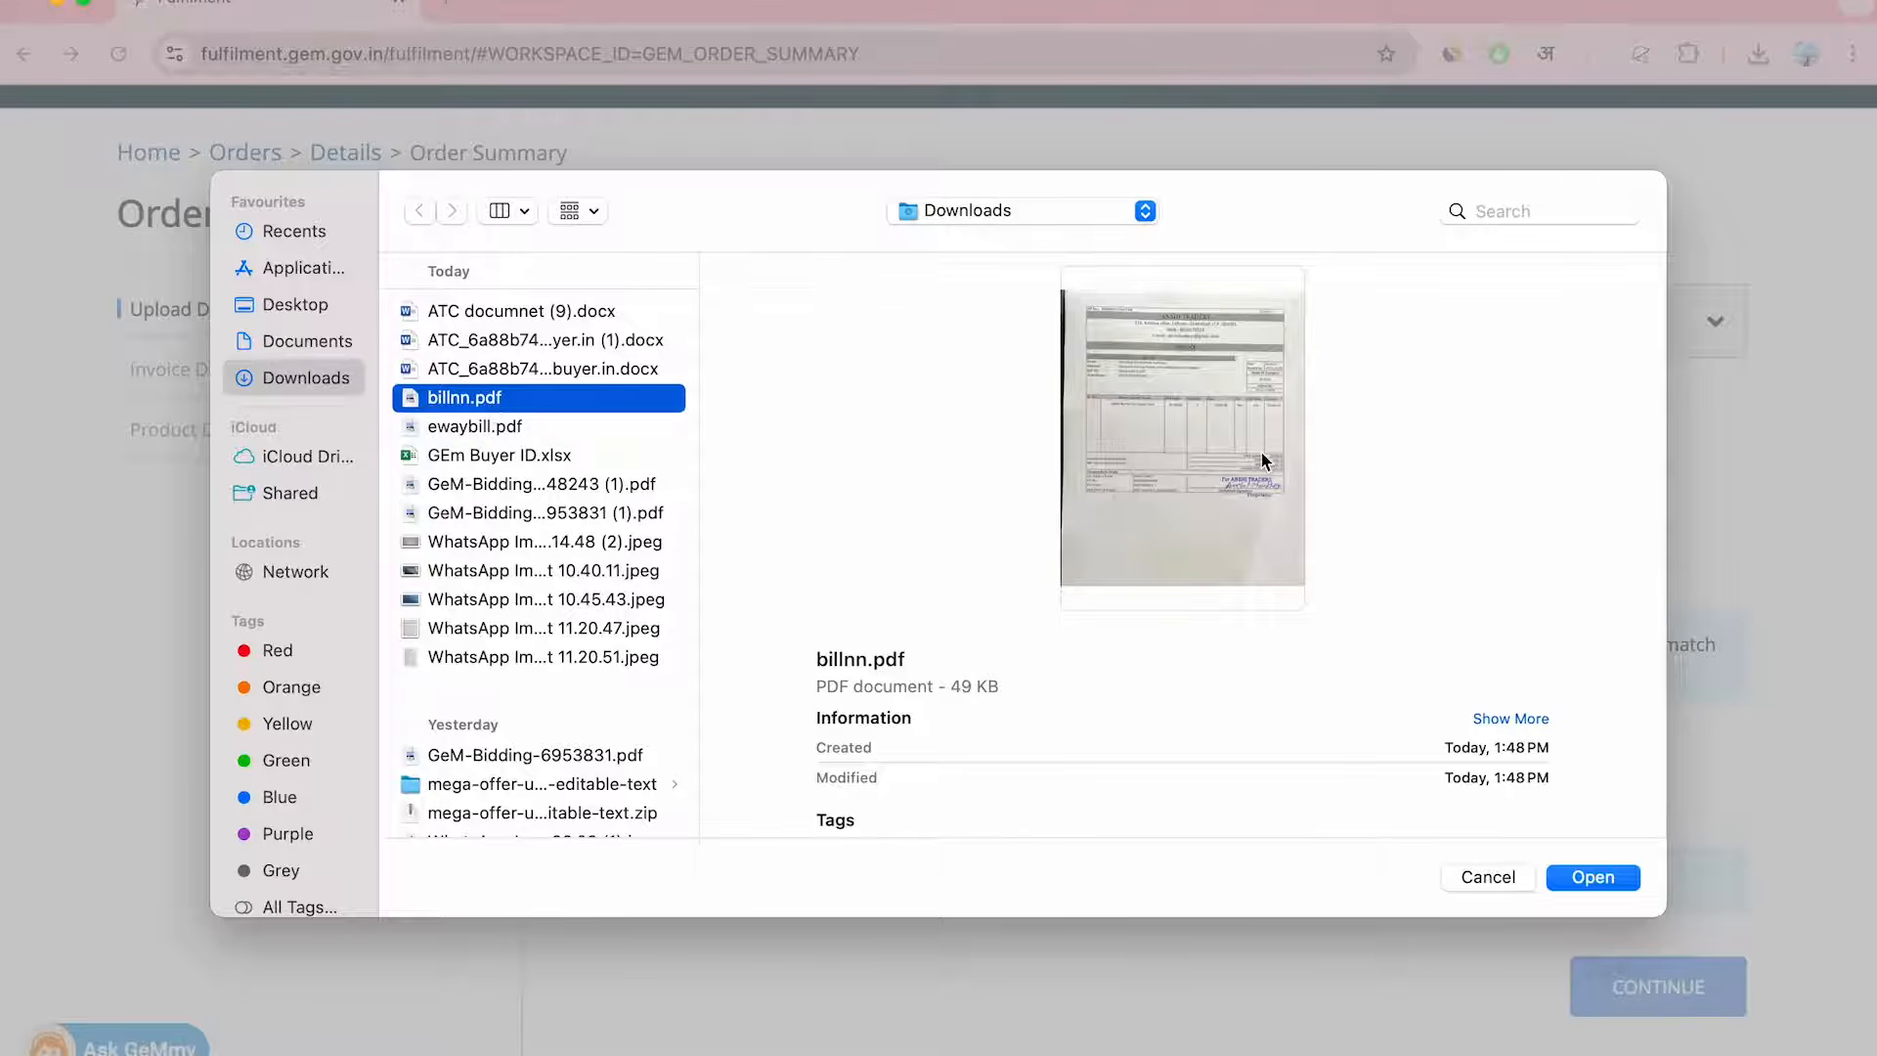
click(1592, 878)
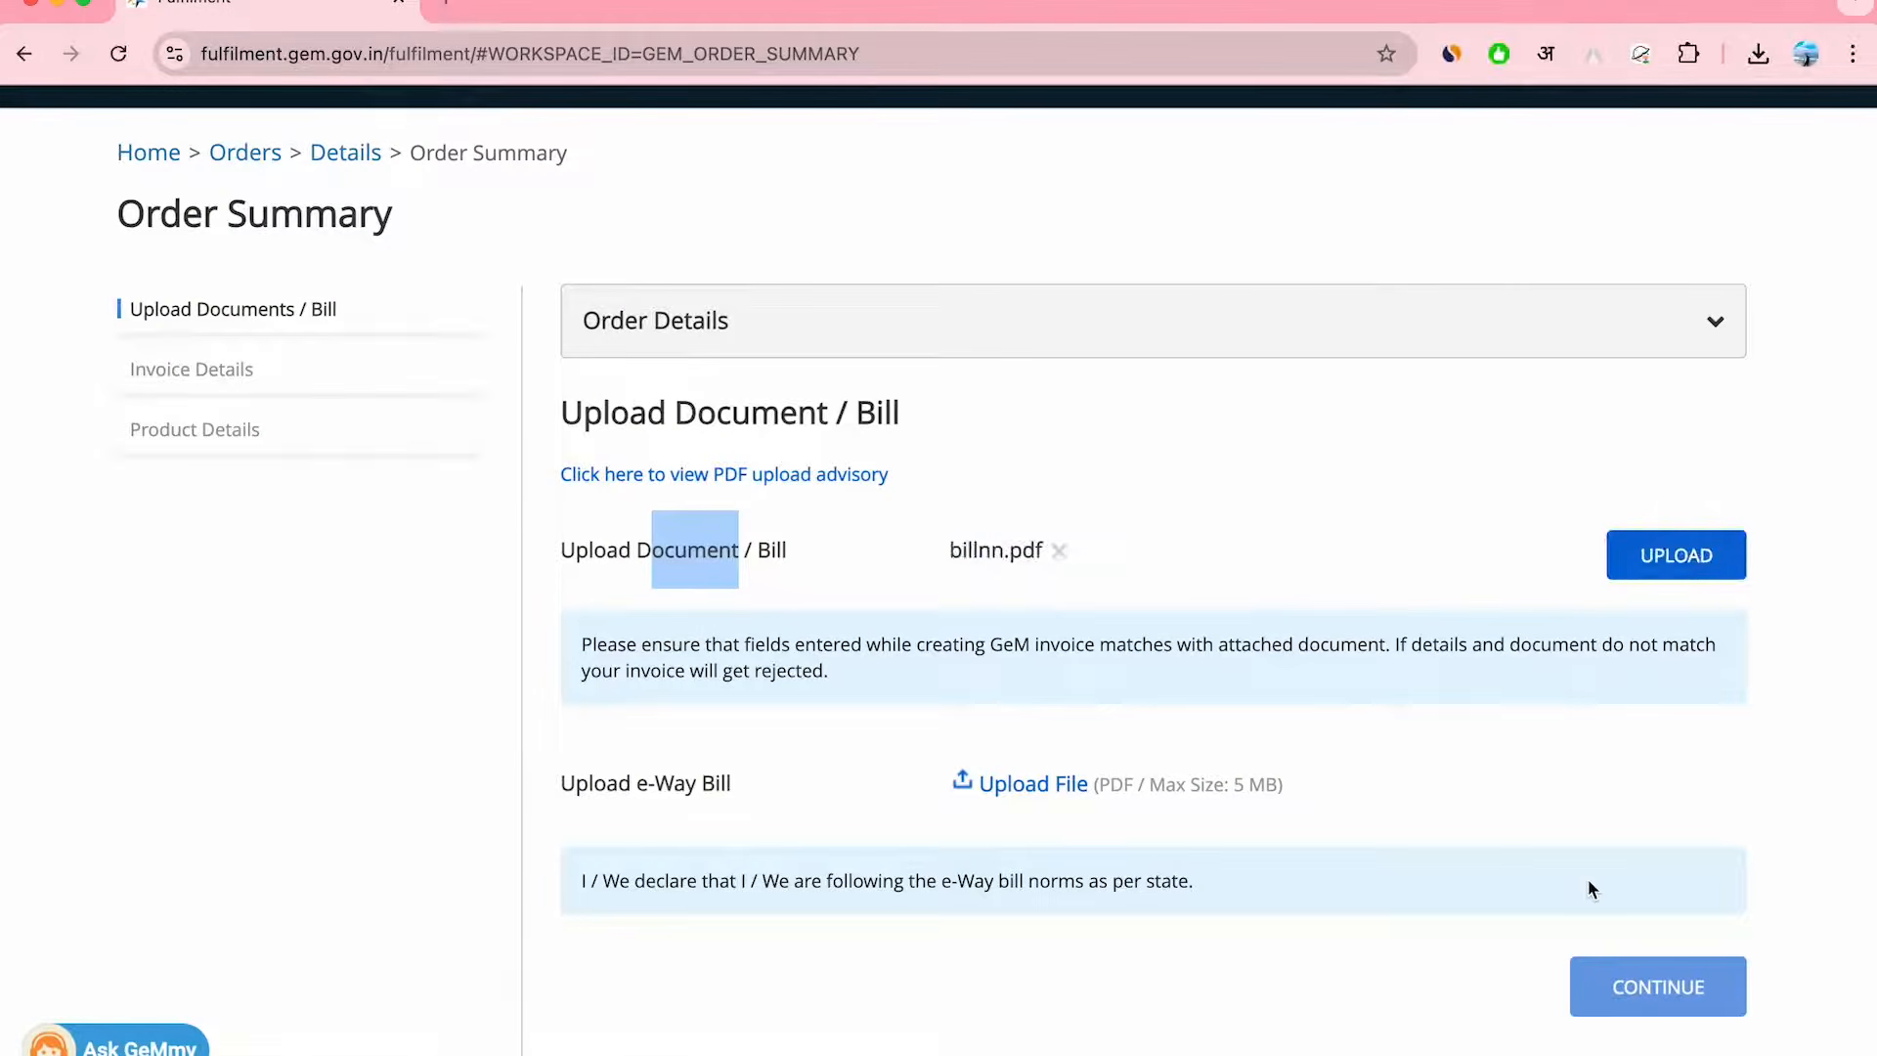
click(1673, 565)
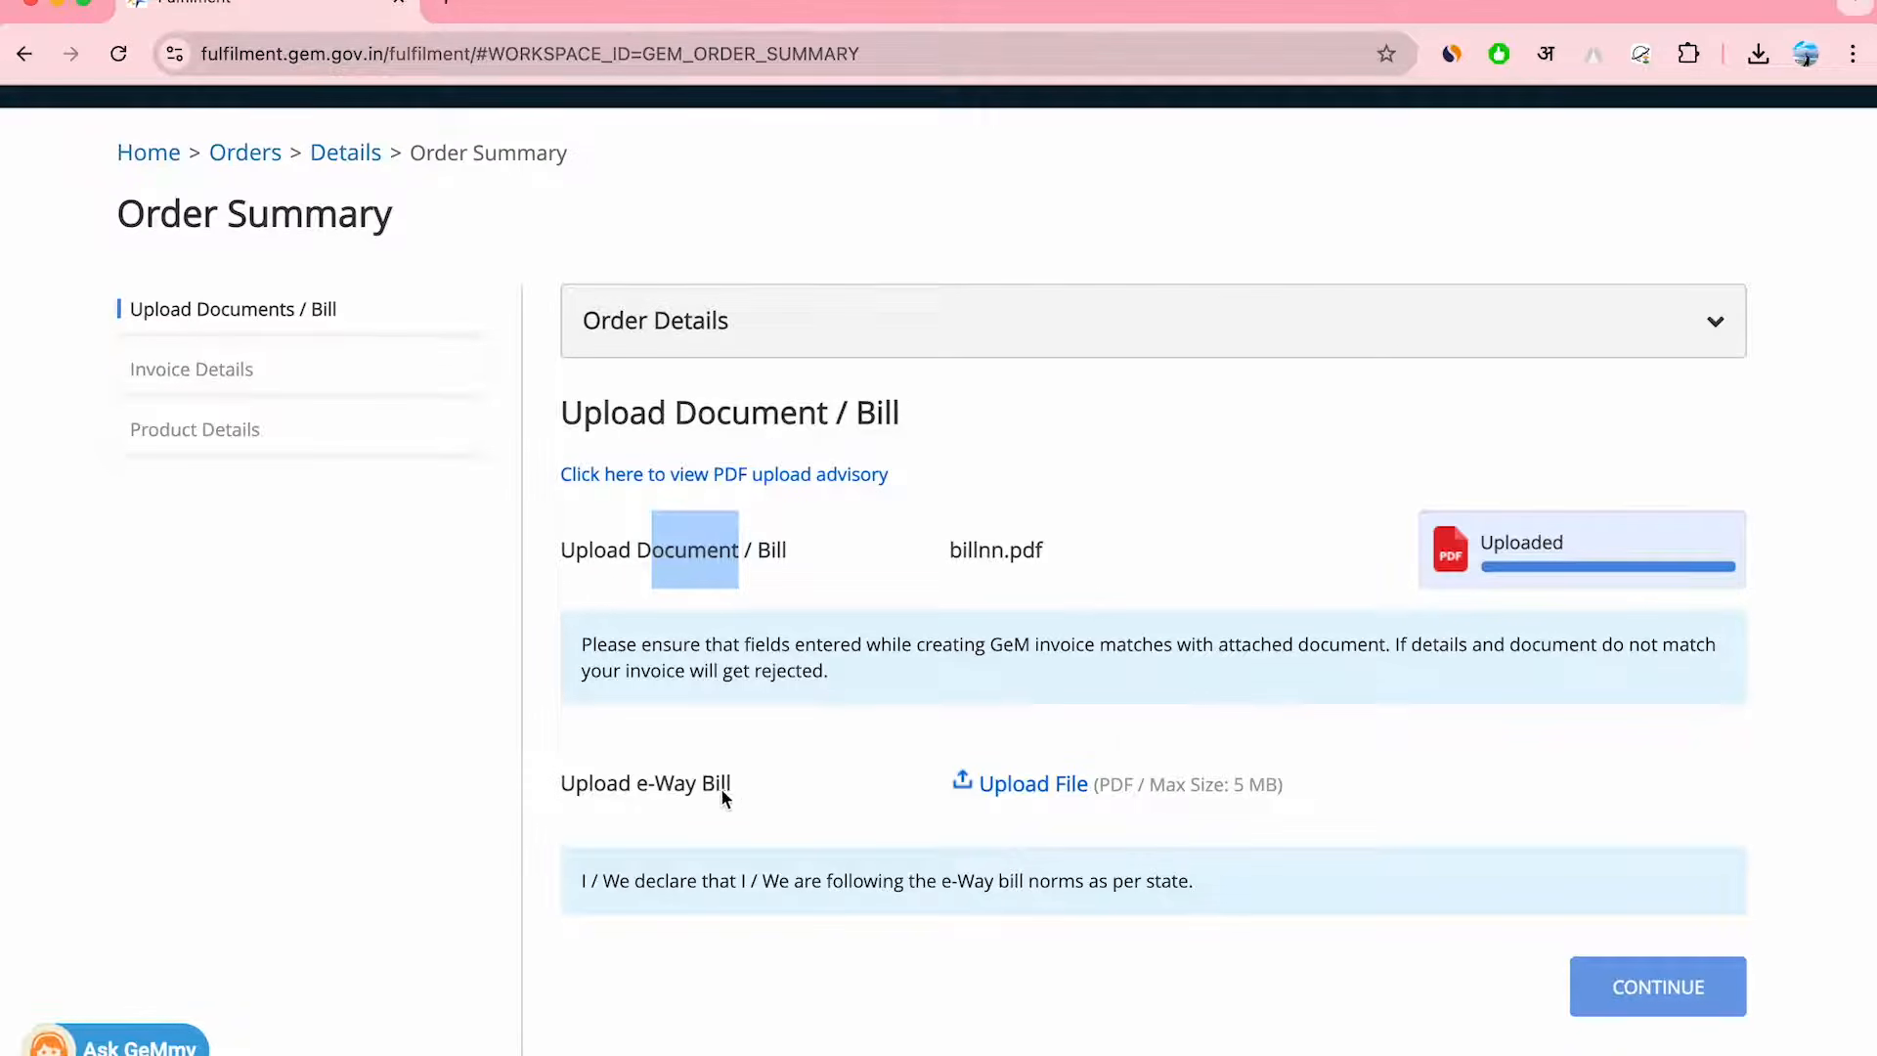
- Upload ewaybill.pdf from the Downloads folder as the e-Way bill and continue to the invoice details
click(1024, 785)
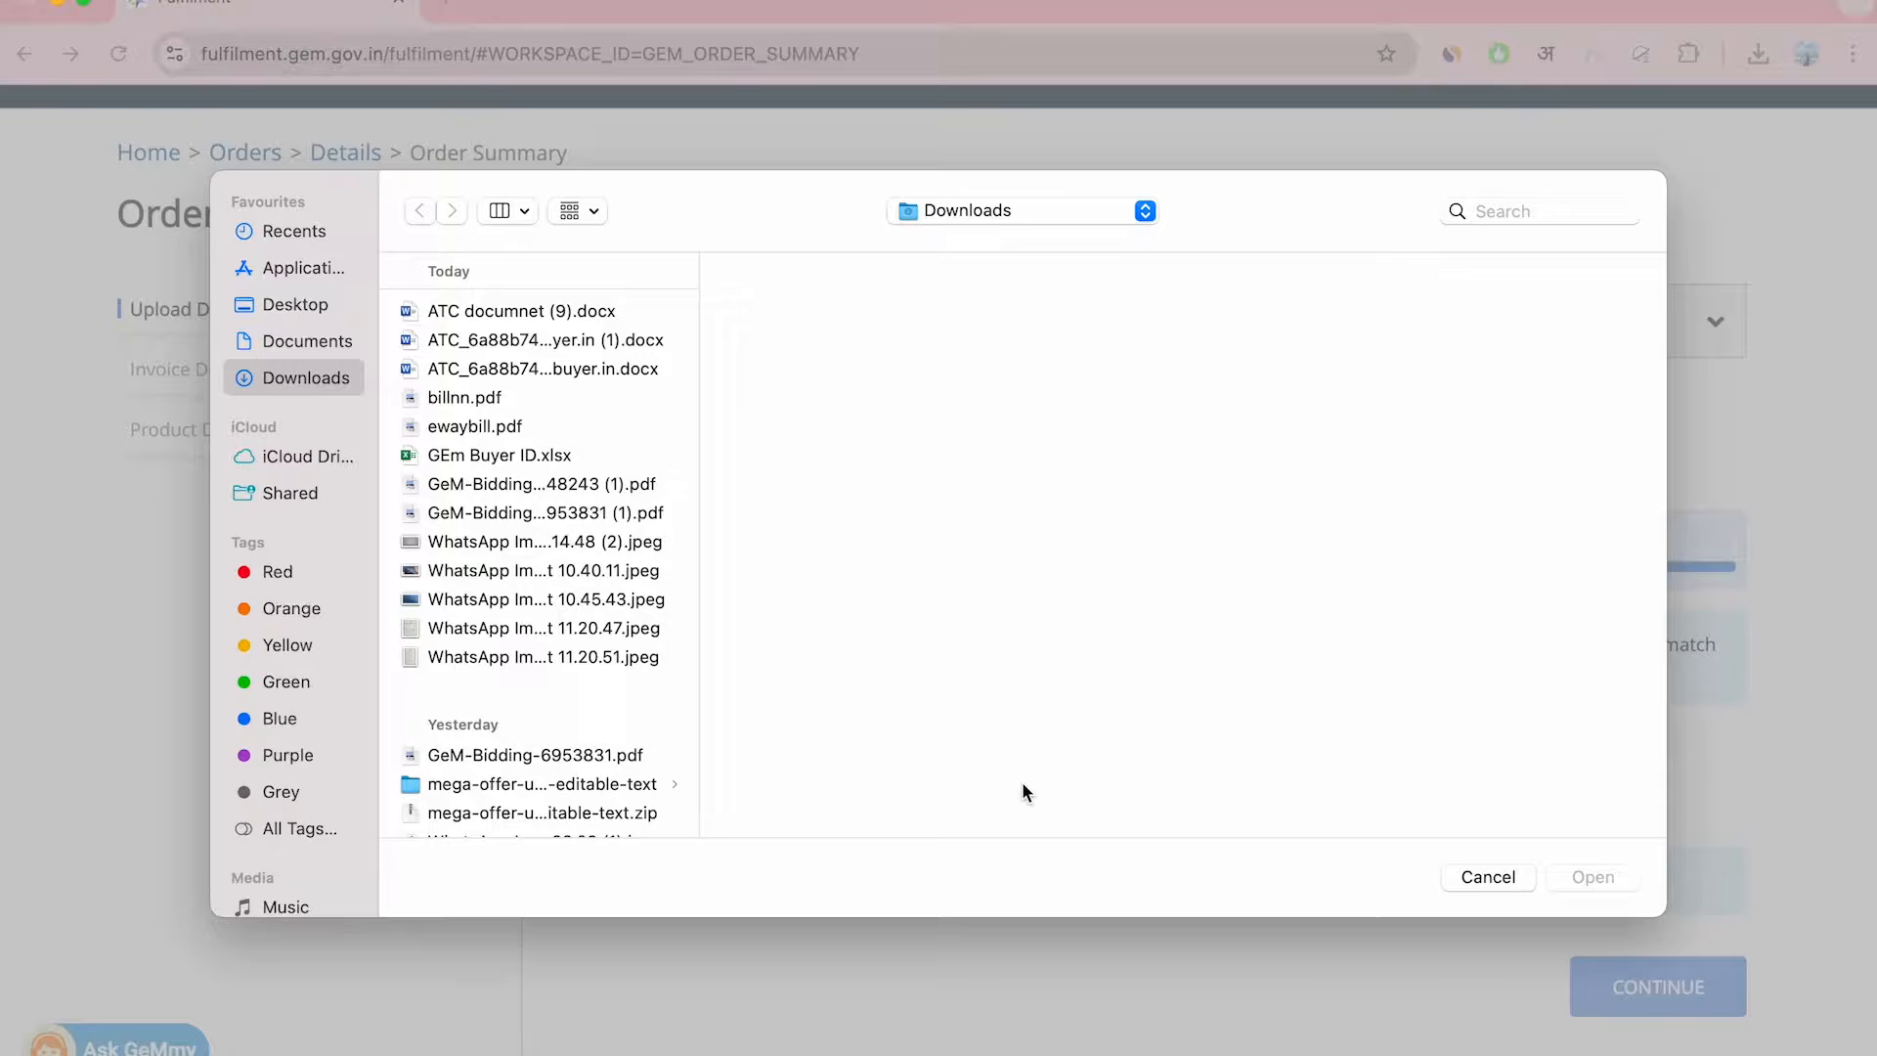
click(514, 432)
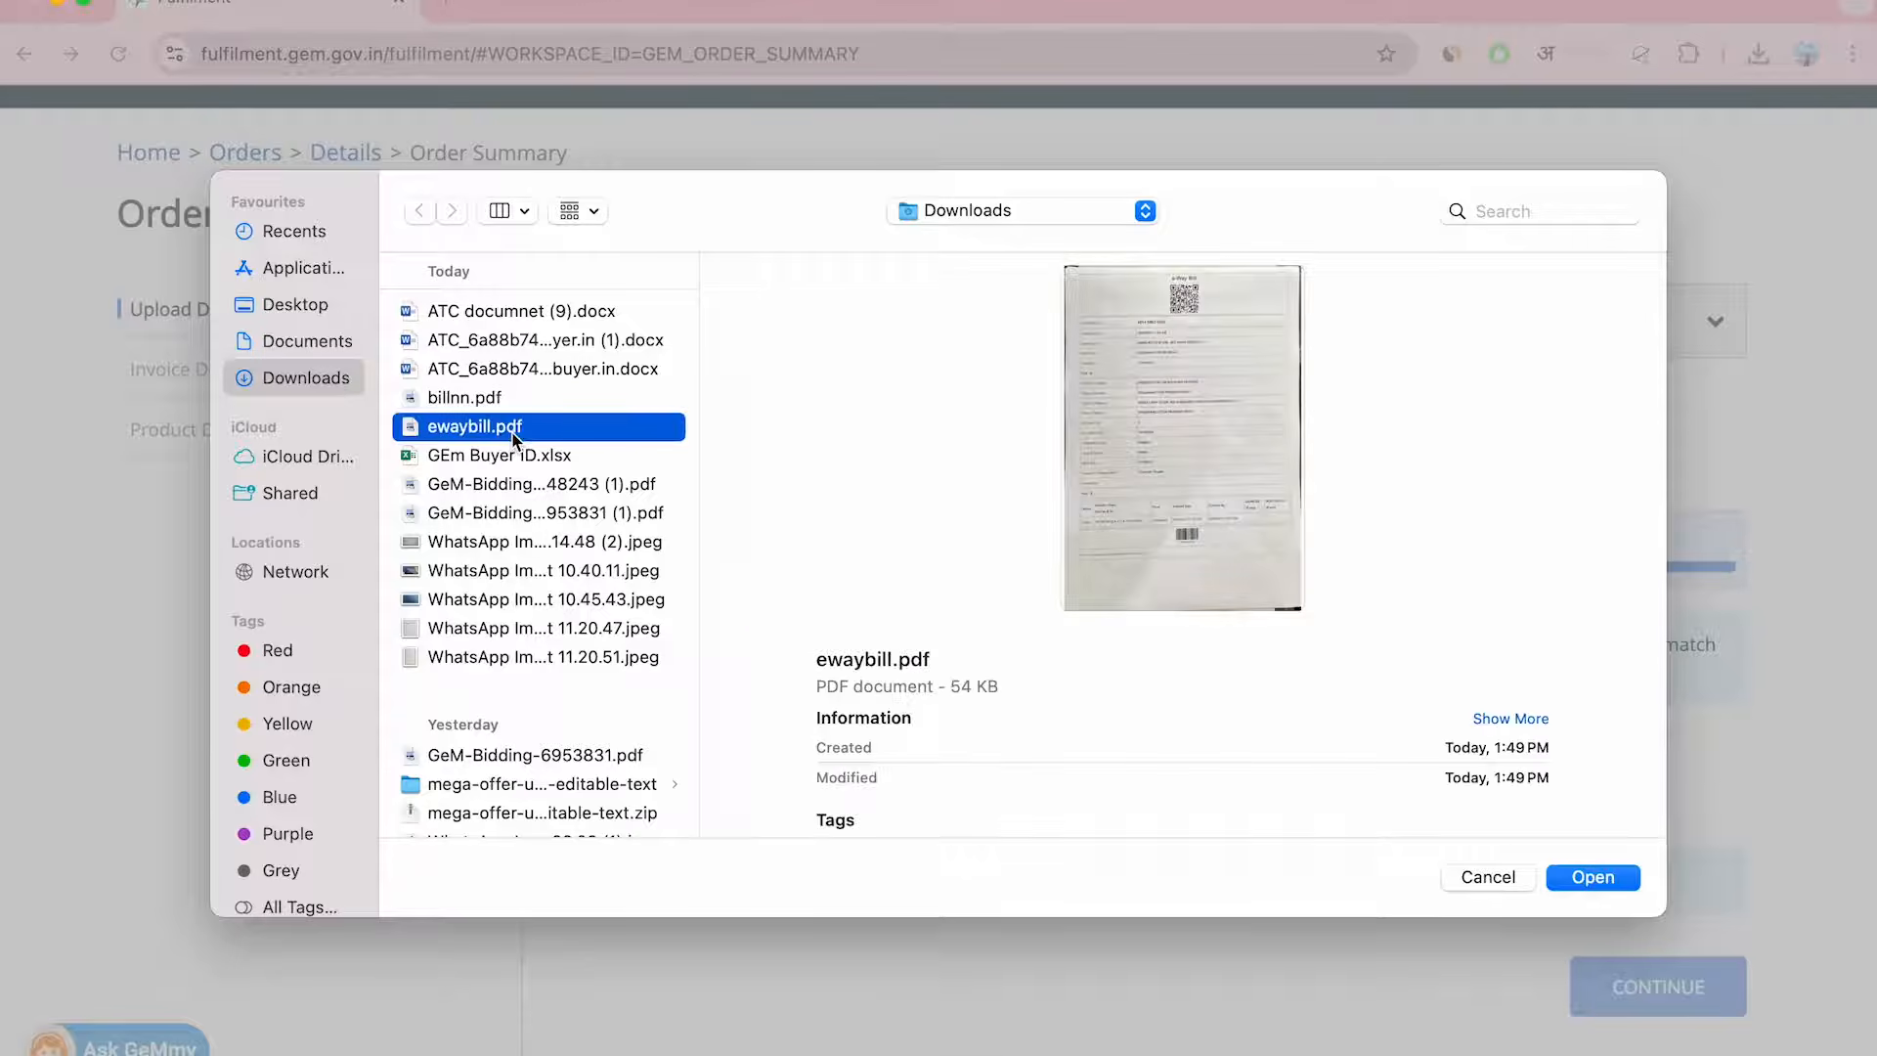
click(1592, 878)
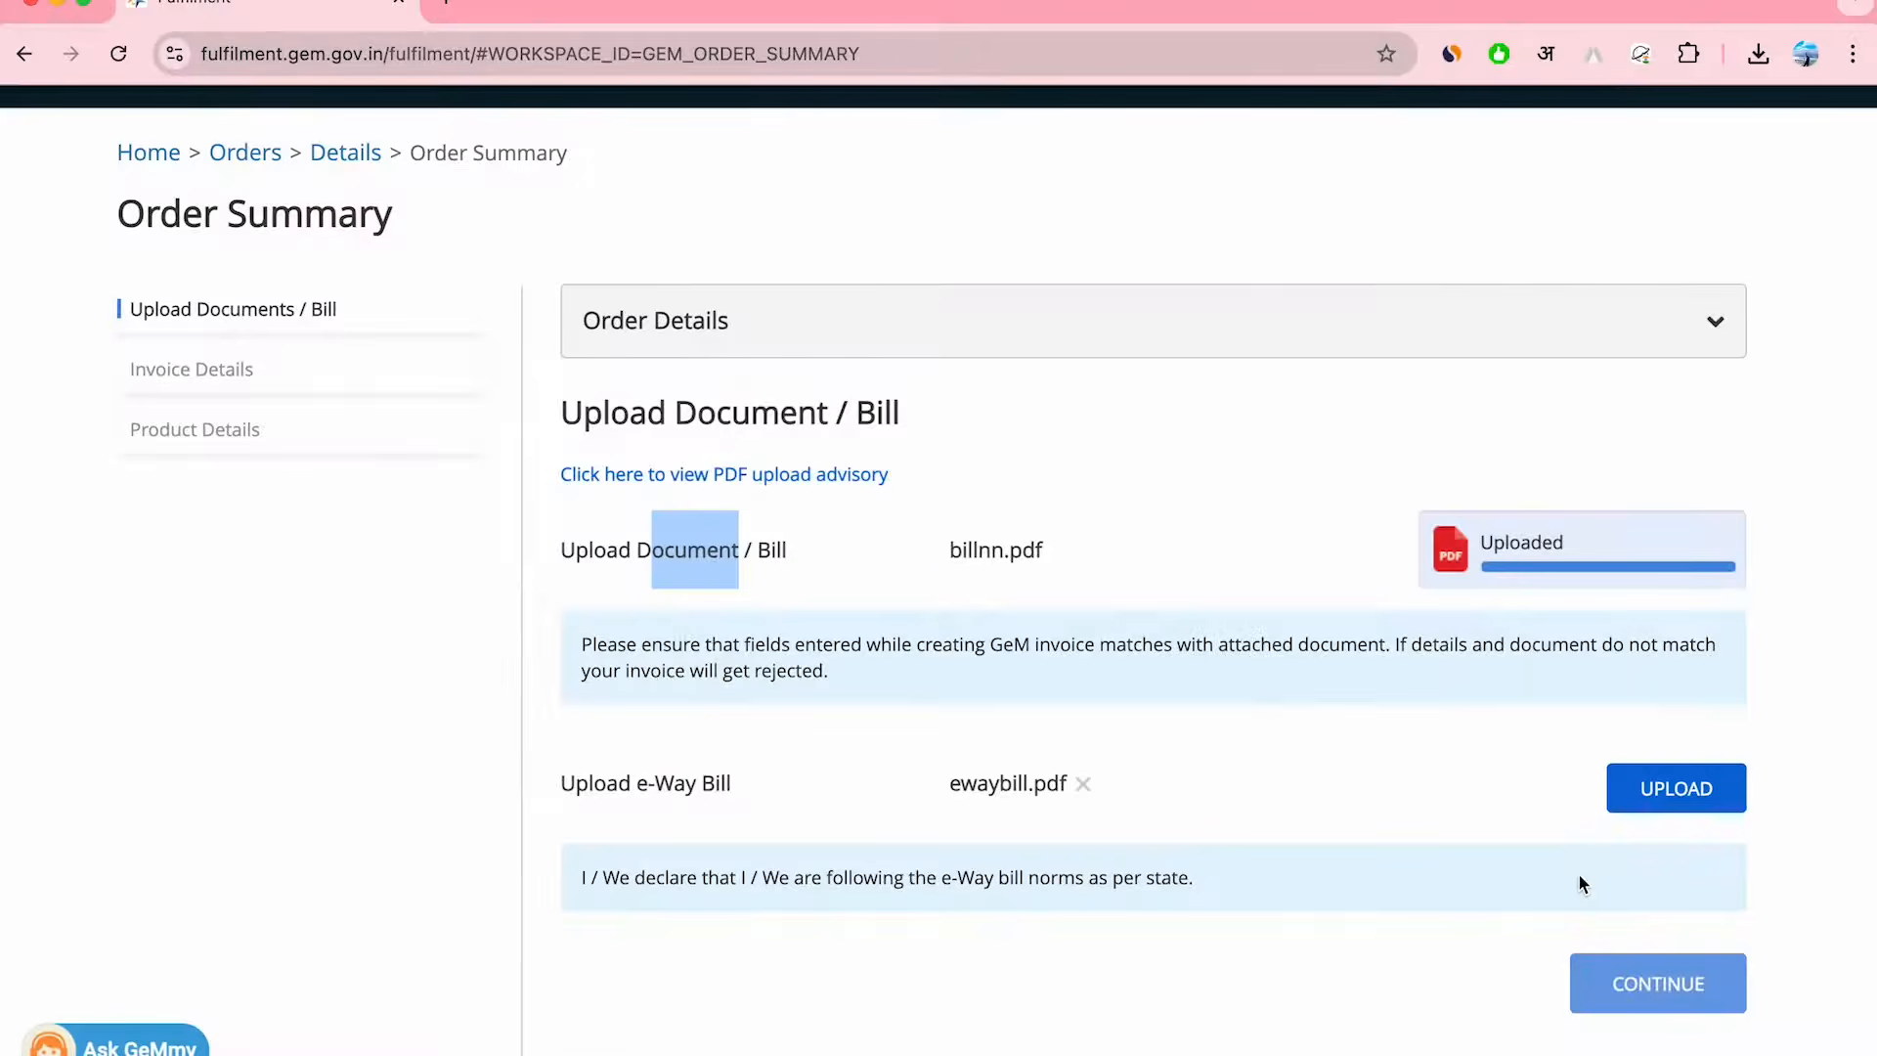
click(1656, 787)
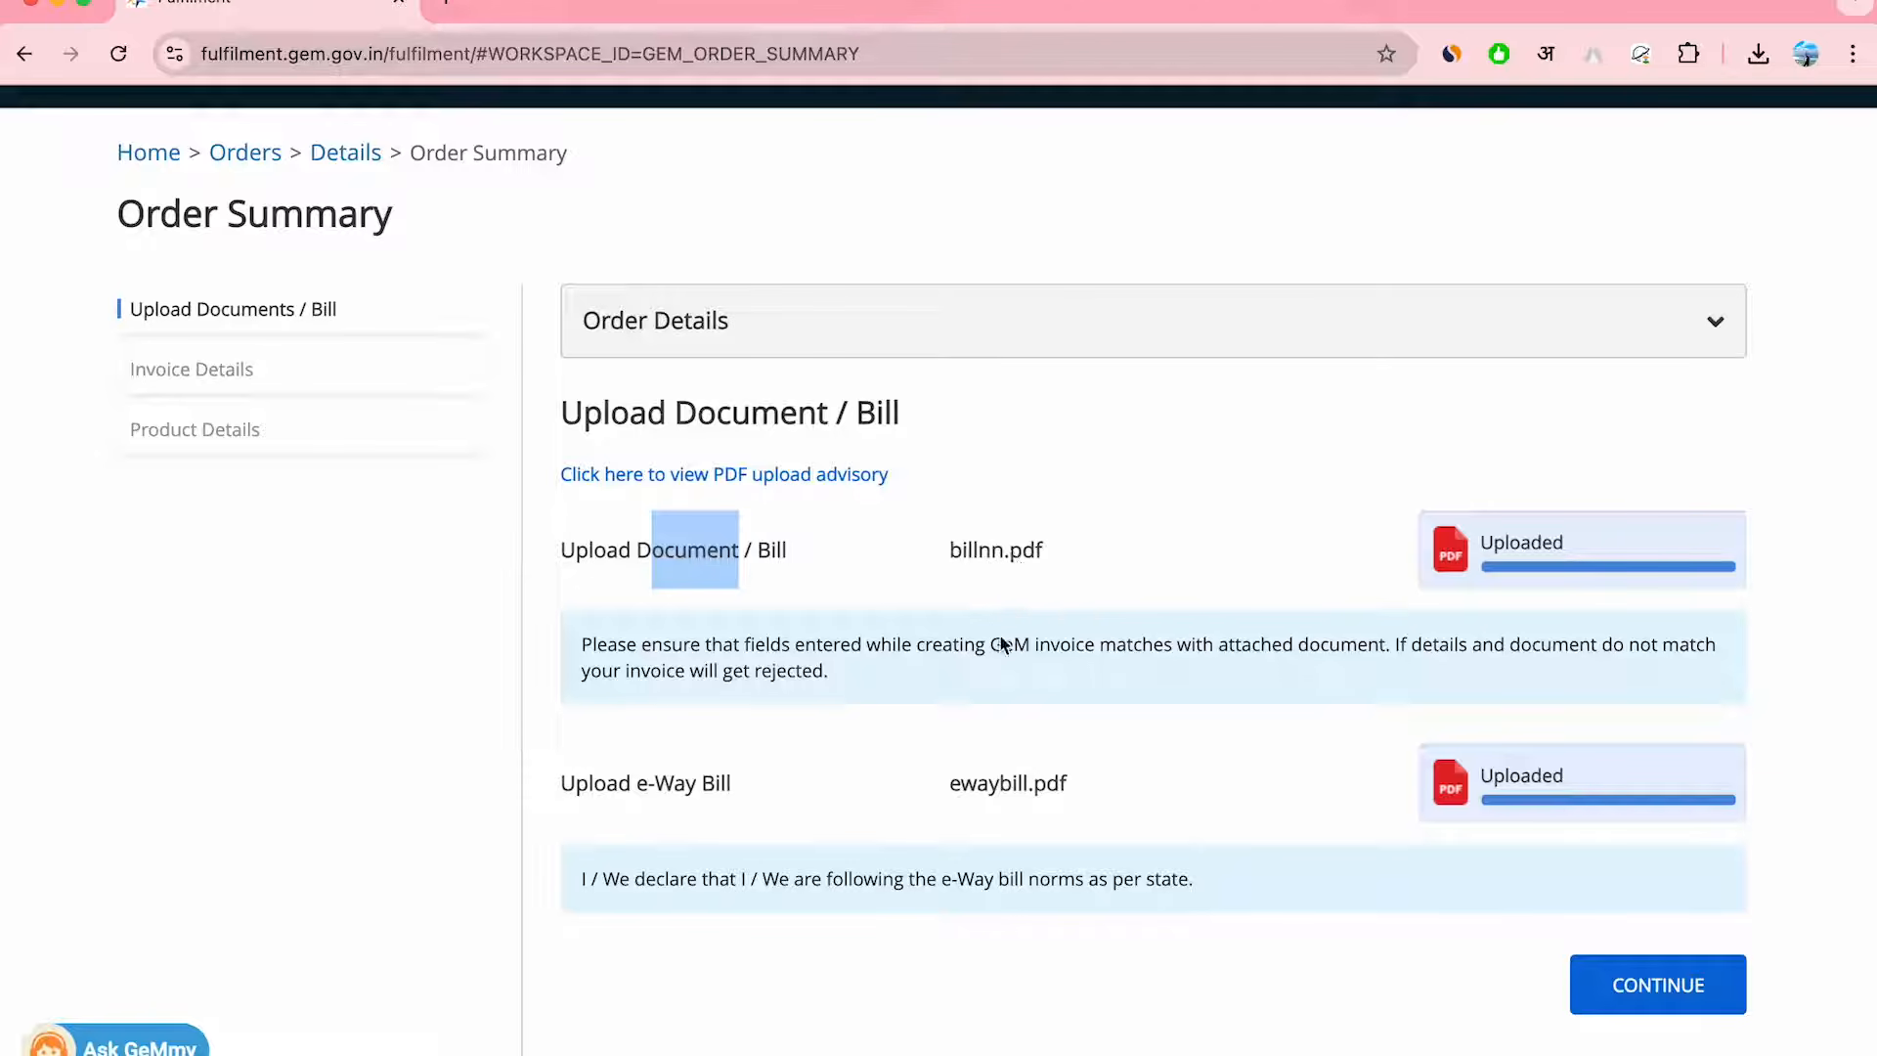
click(1655, 987)
- Enter AT/24/25/05 as the seller tax invoice number in the invoice details
scroll(1332, 909, down, 5)
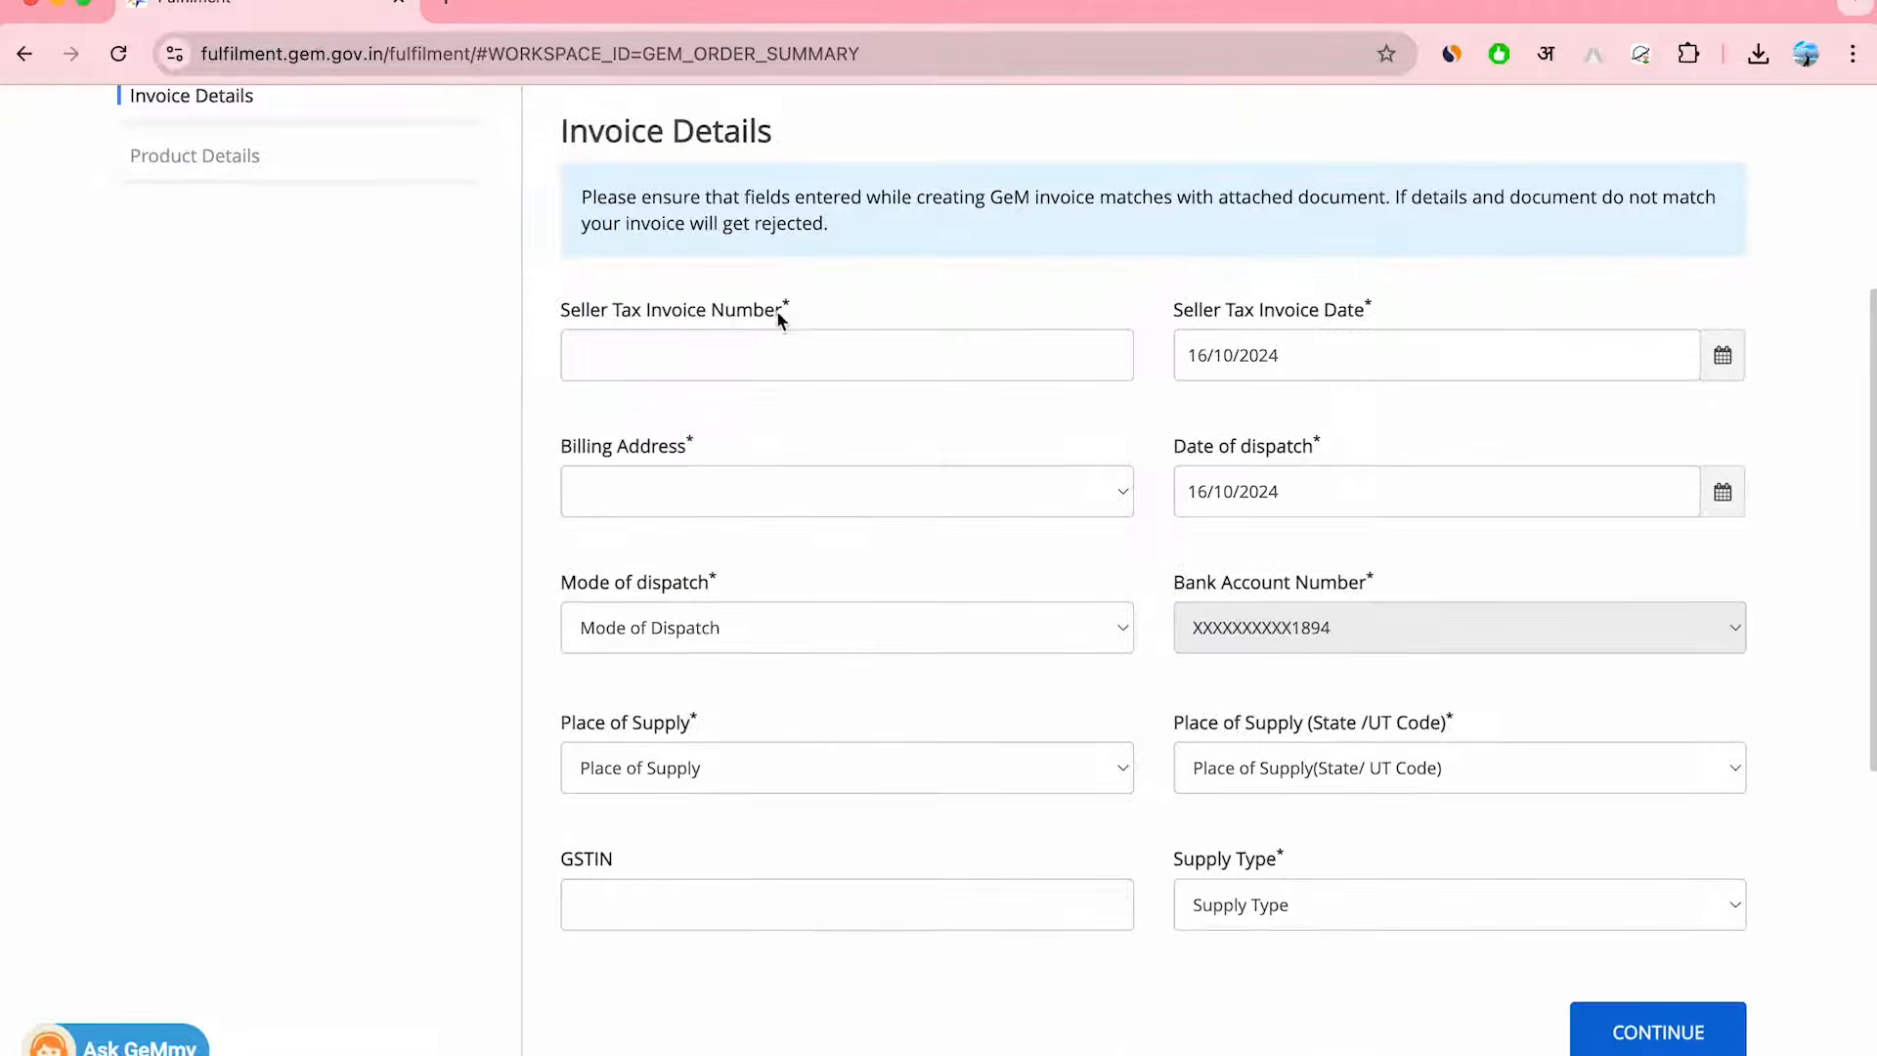
triple_click(599, 315)
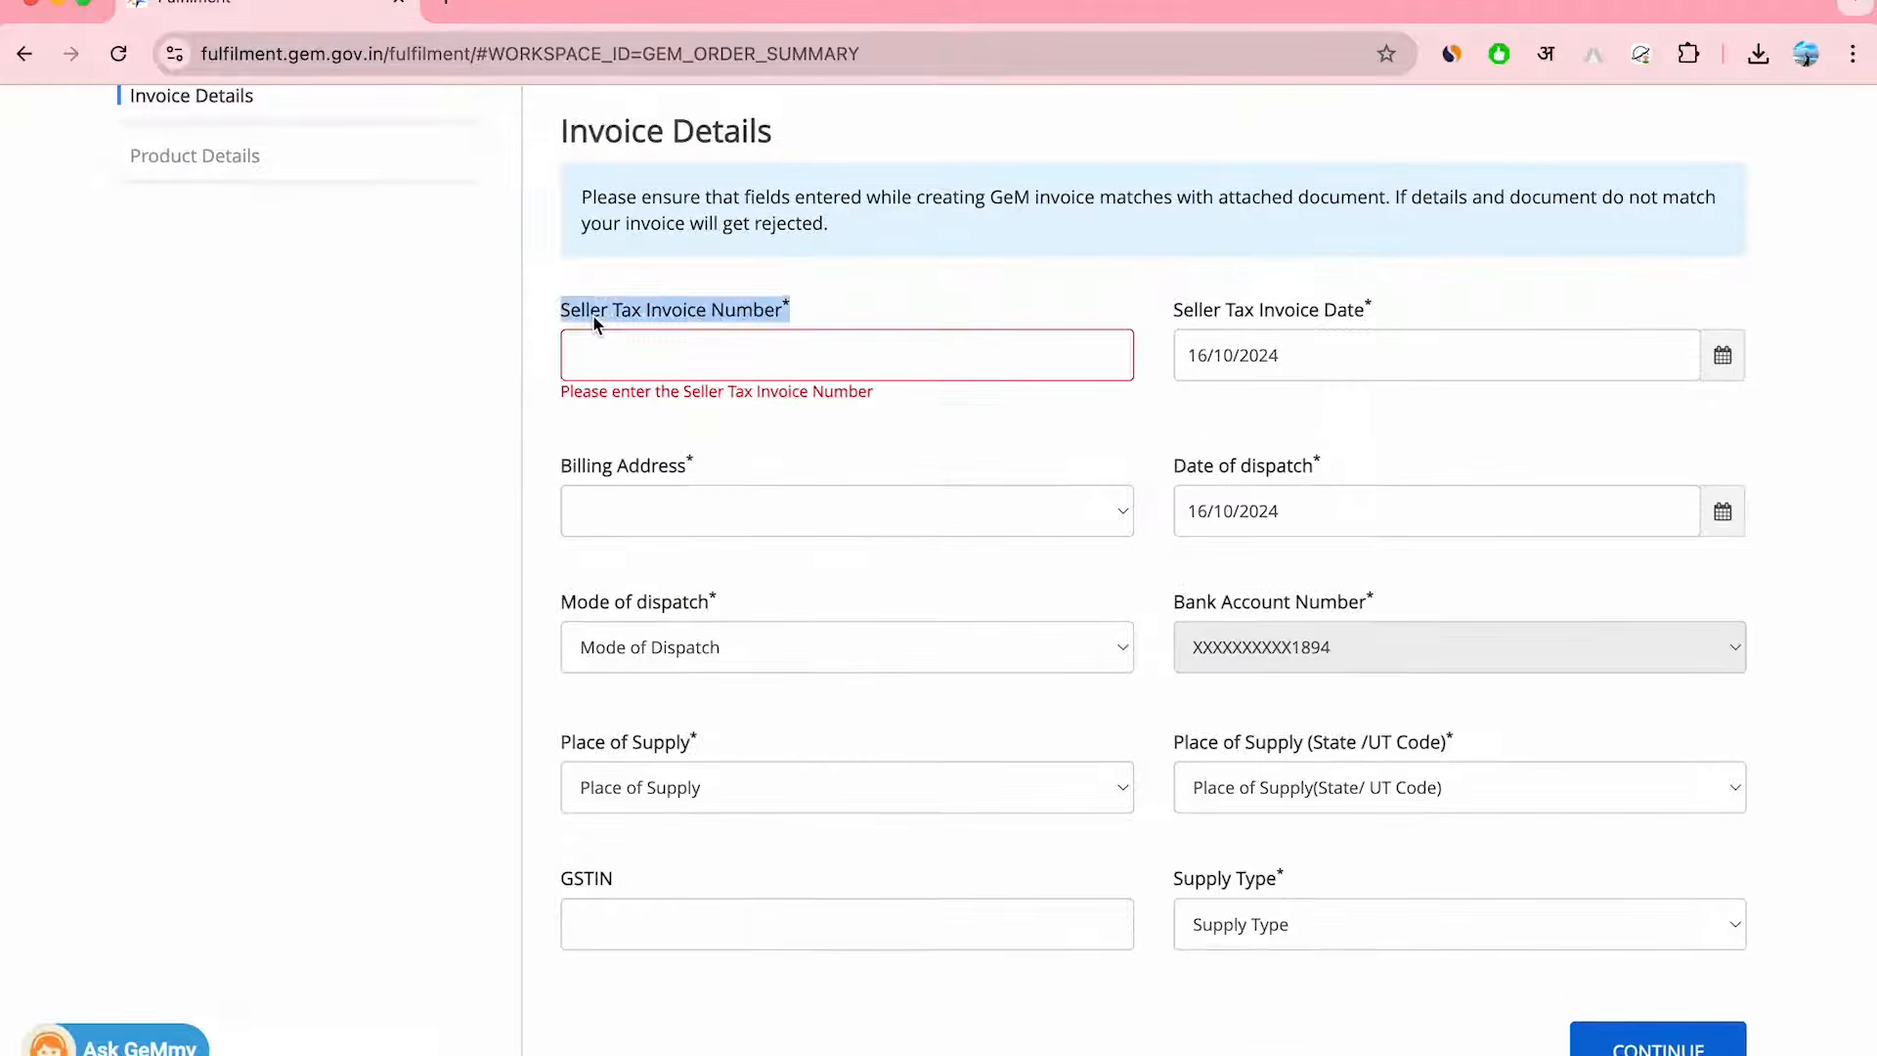
click(750, 366)
text(AT/24/25/05)
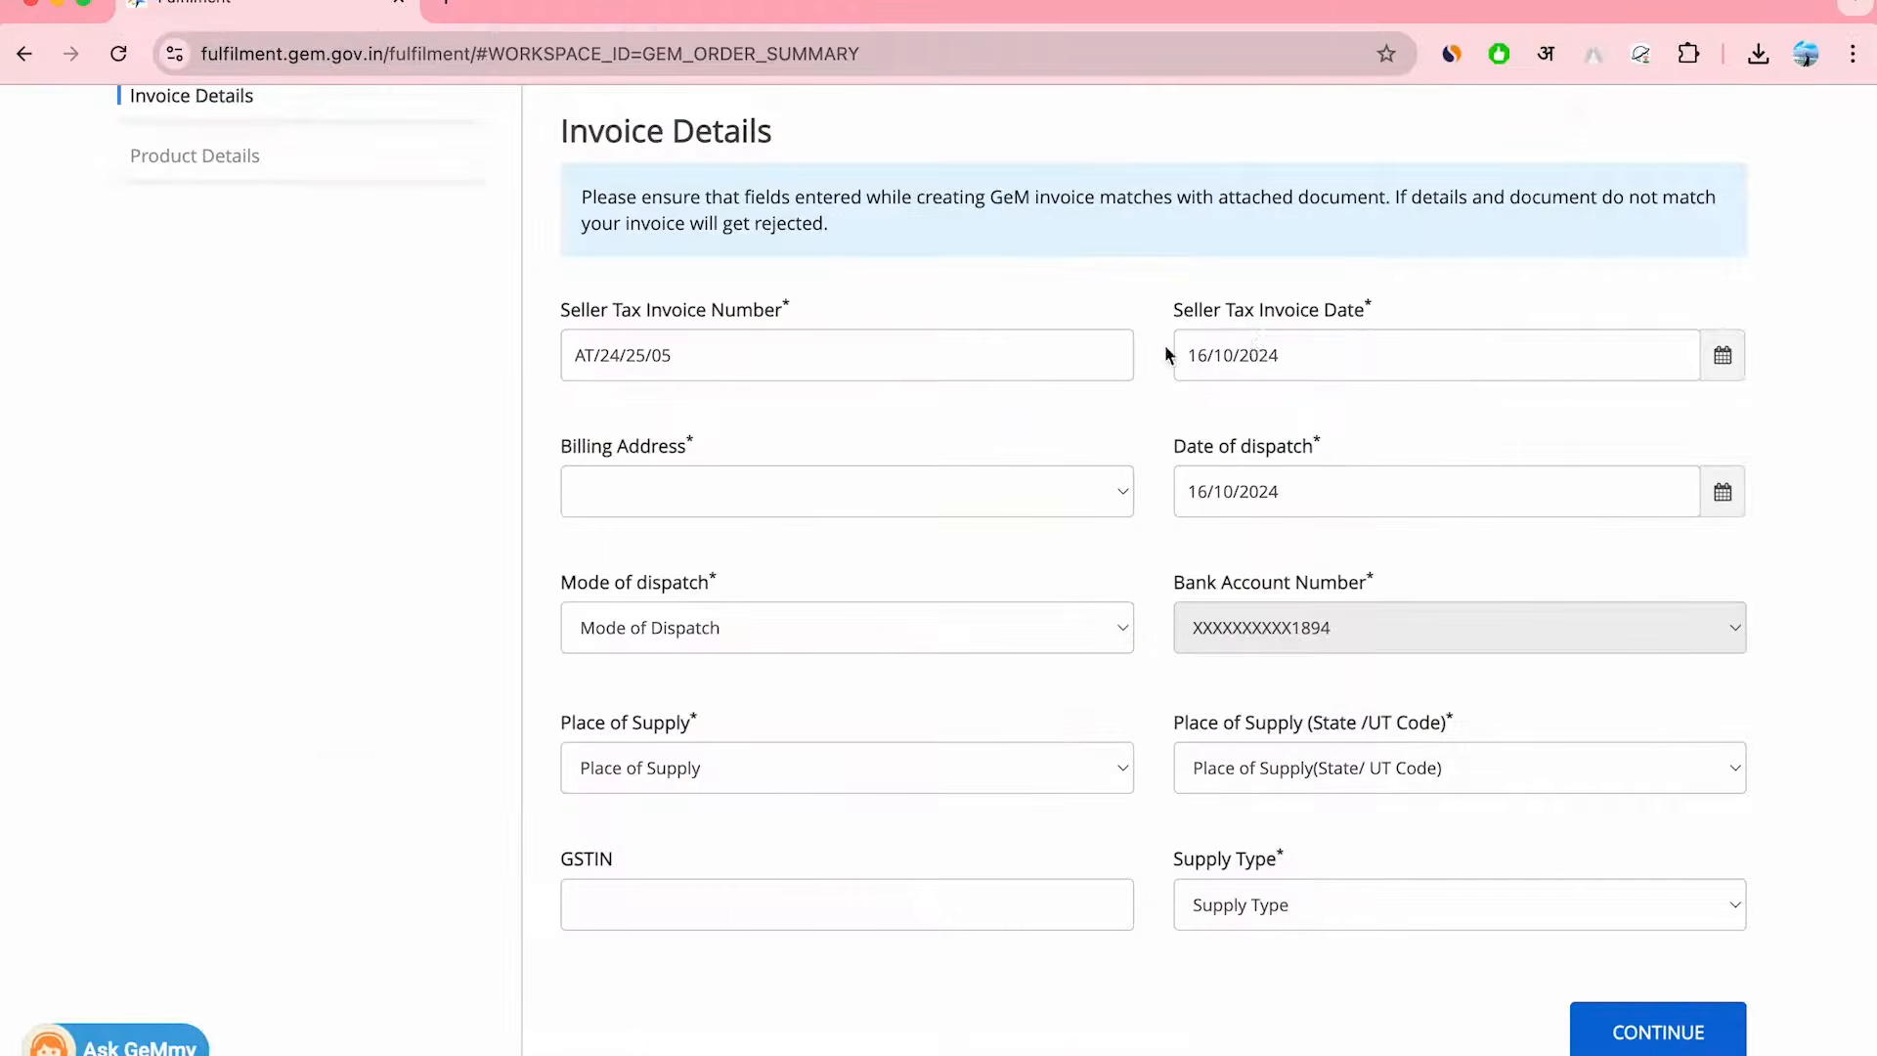
- Select the seller's registered address as the billing address of the invoice
drag(560, 448, 689, 437)
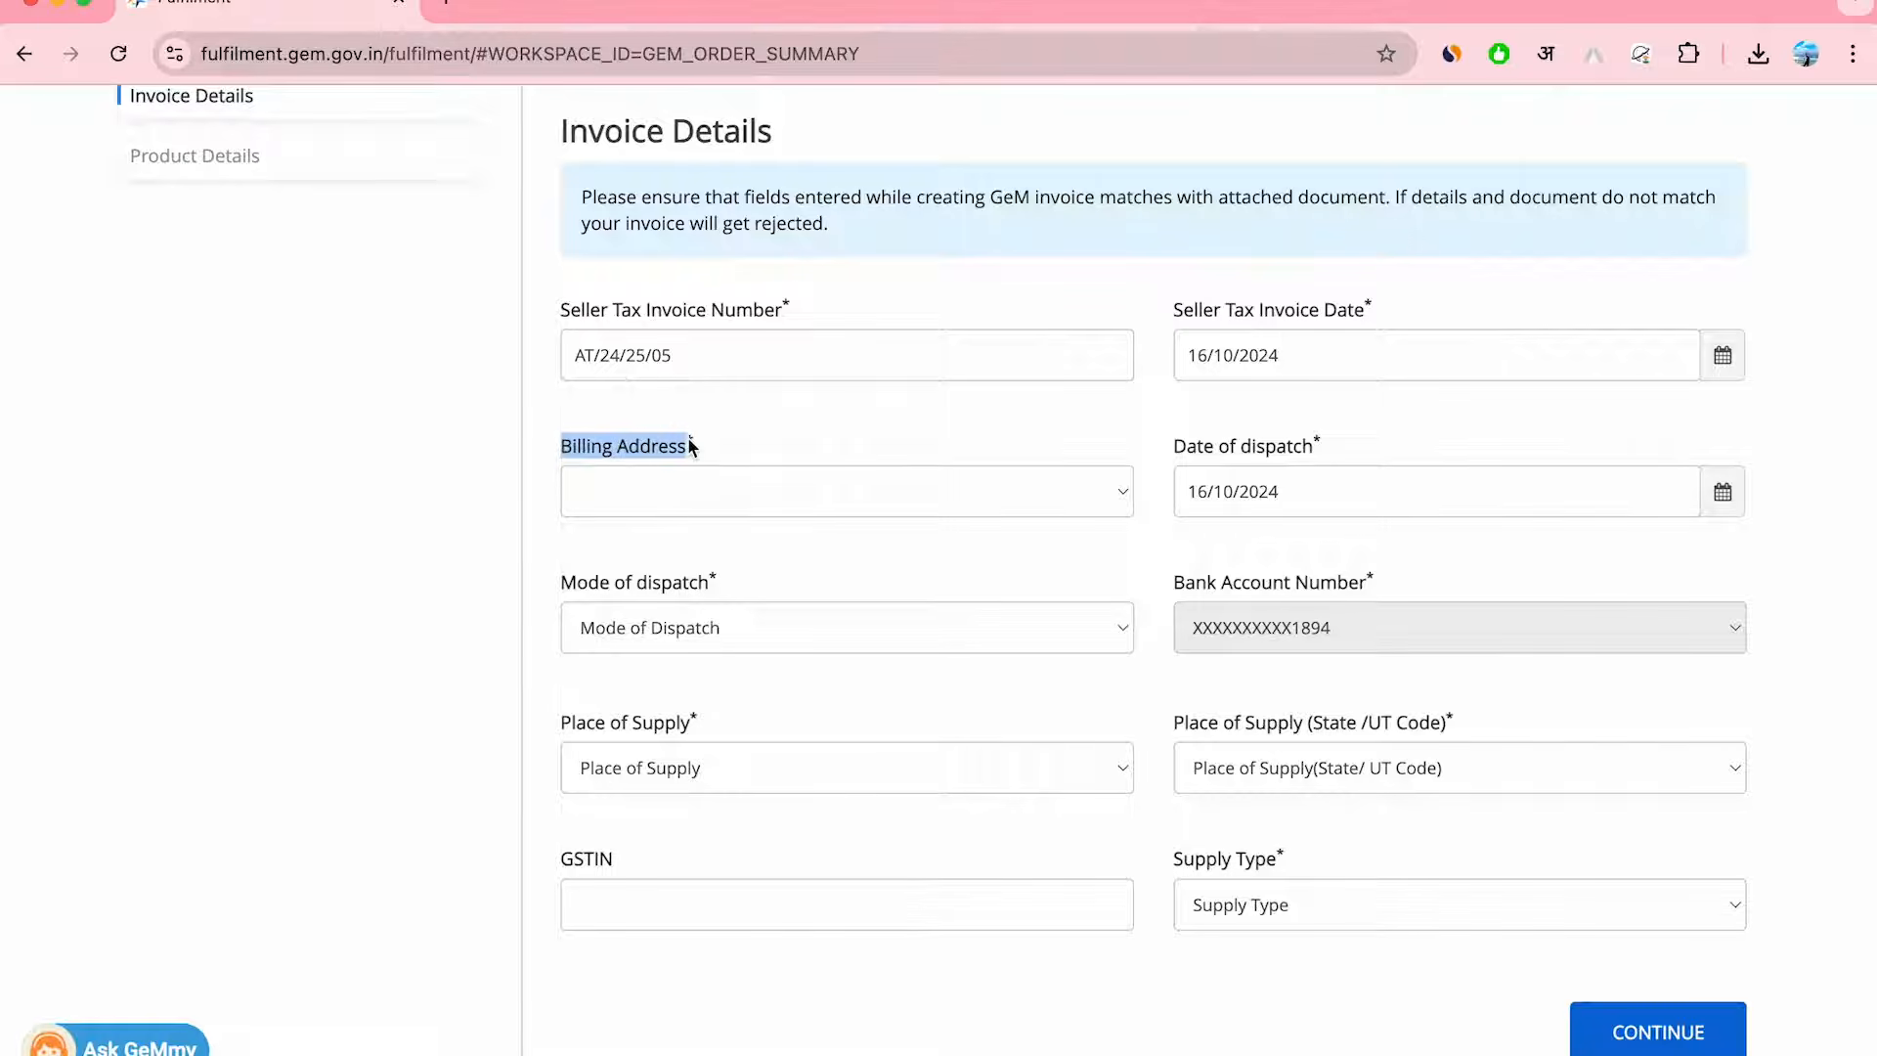
click(703, 502)
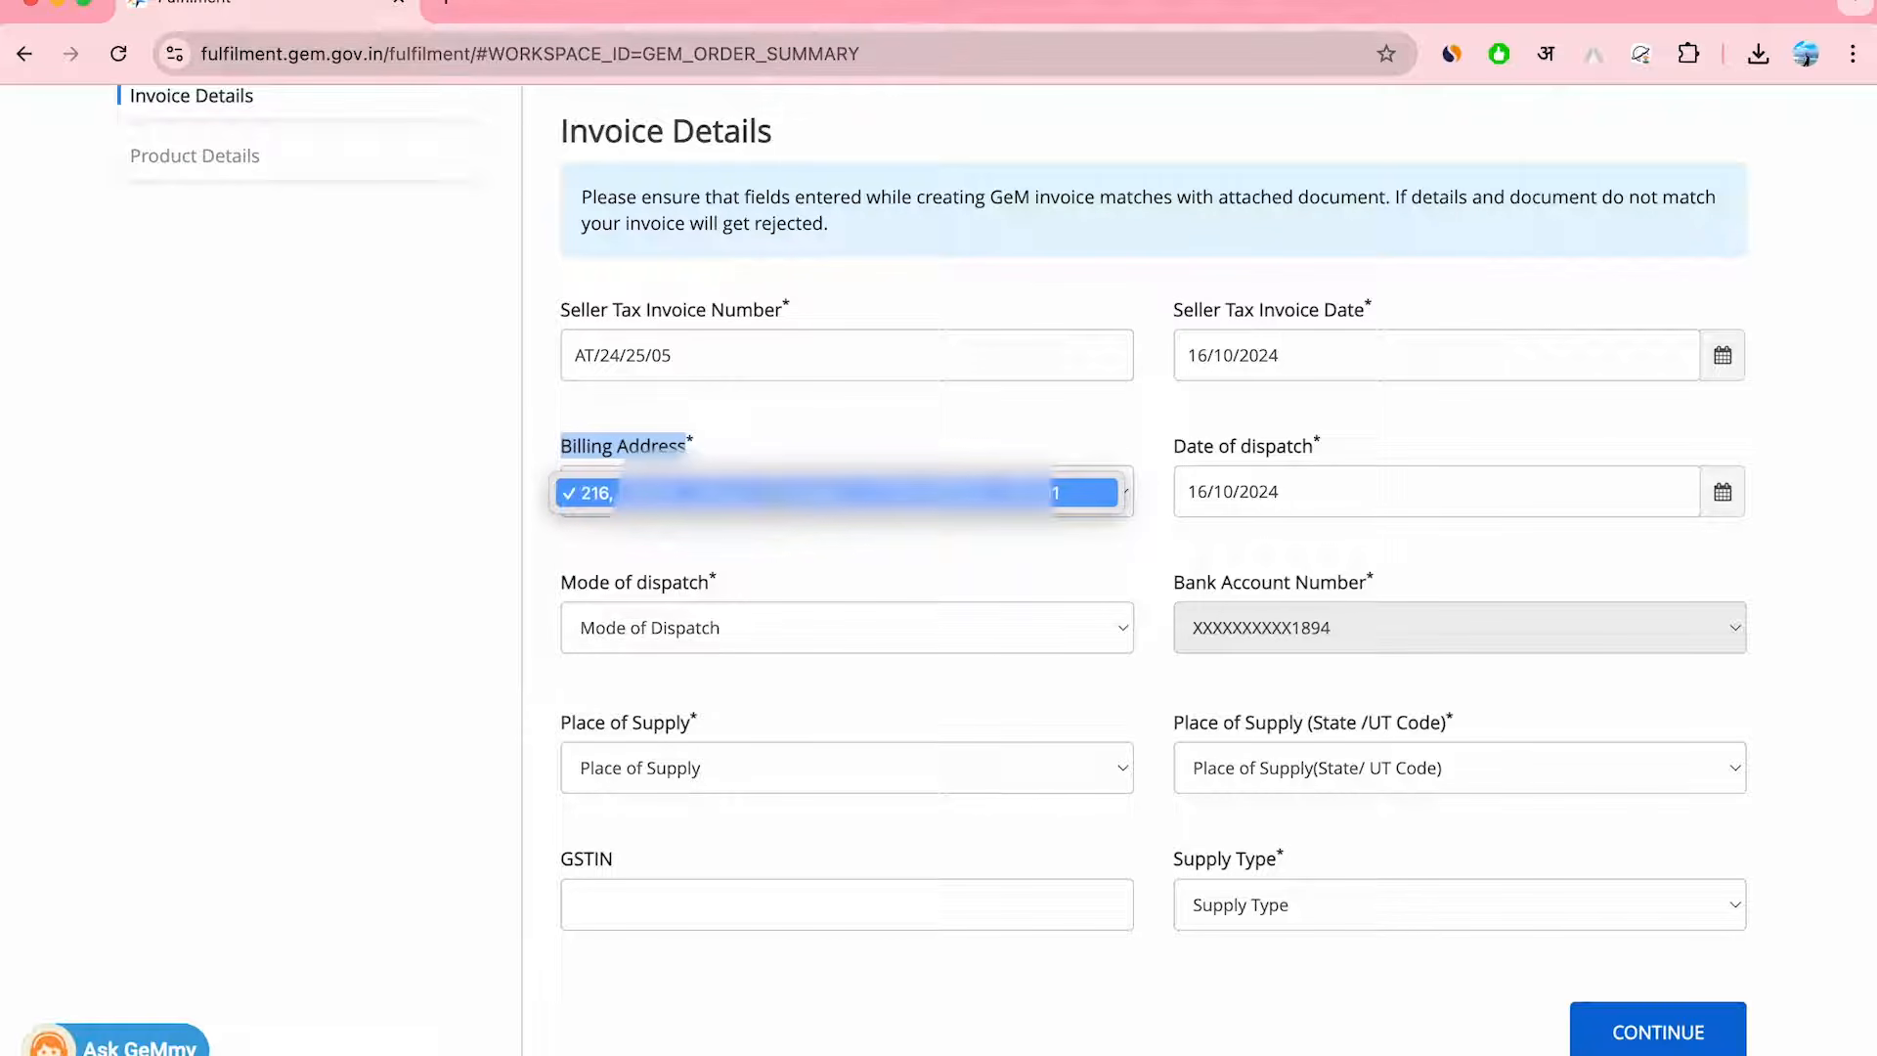
click(807, 492)
click(855, 434)
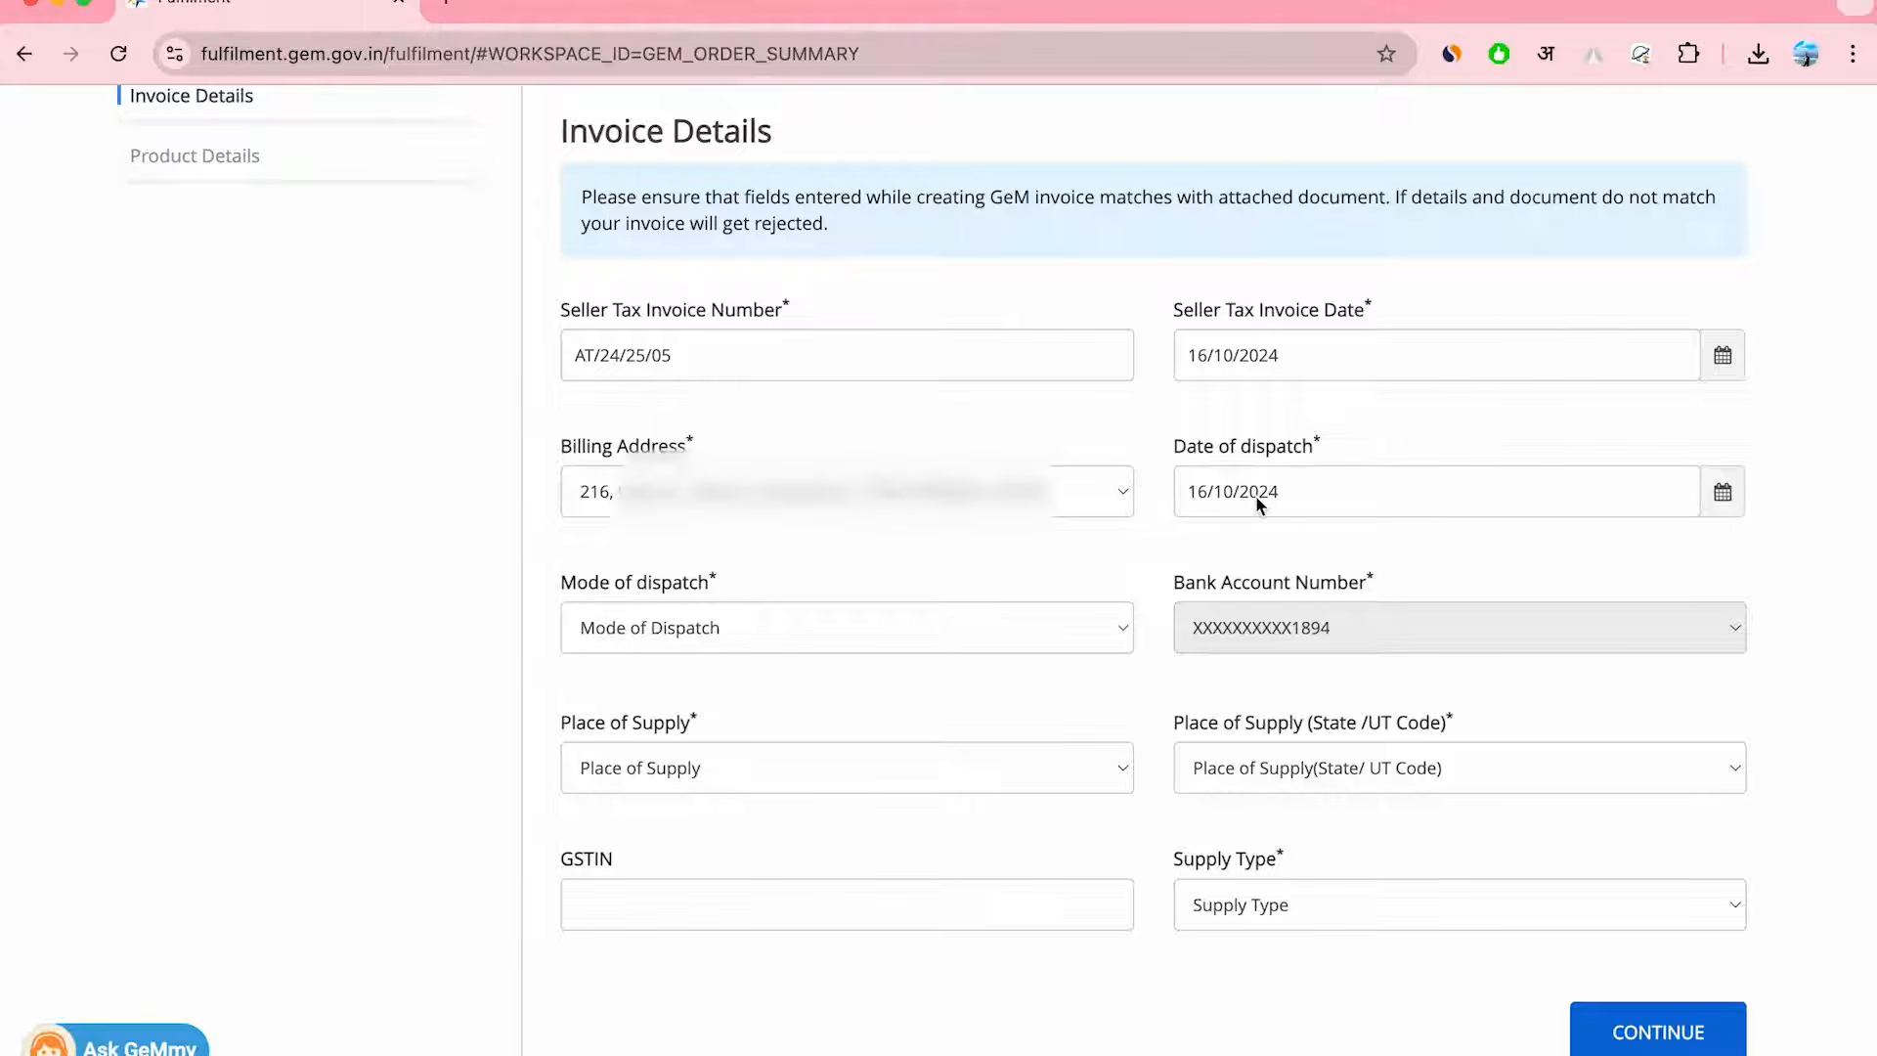
click(1717, 499)
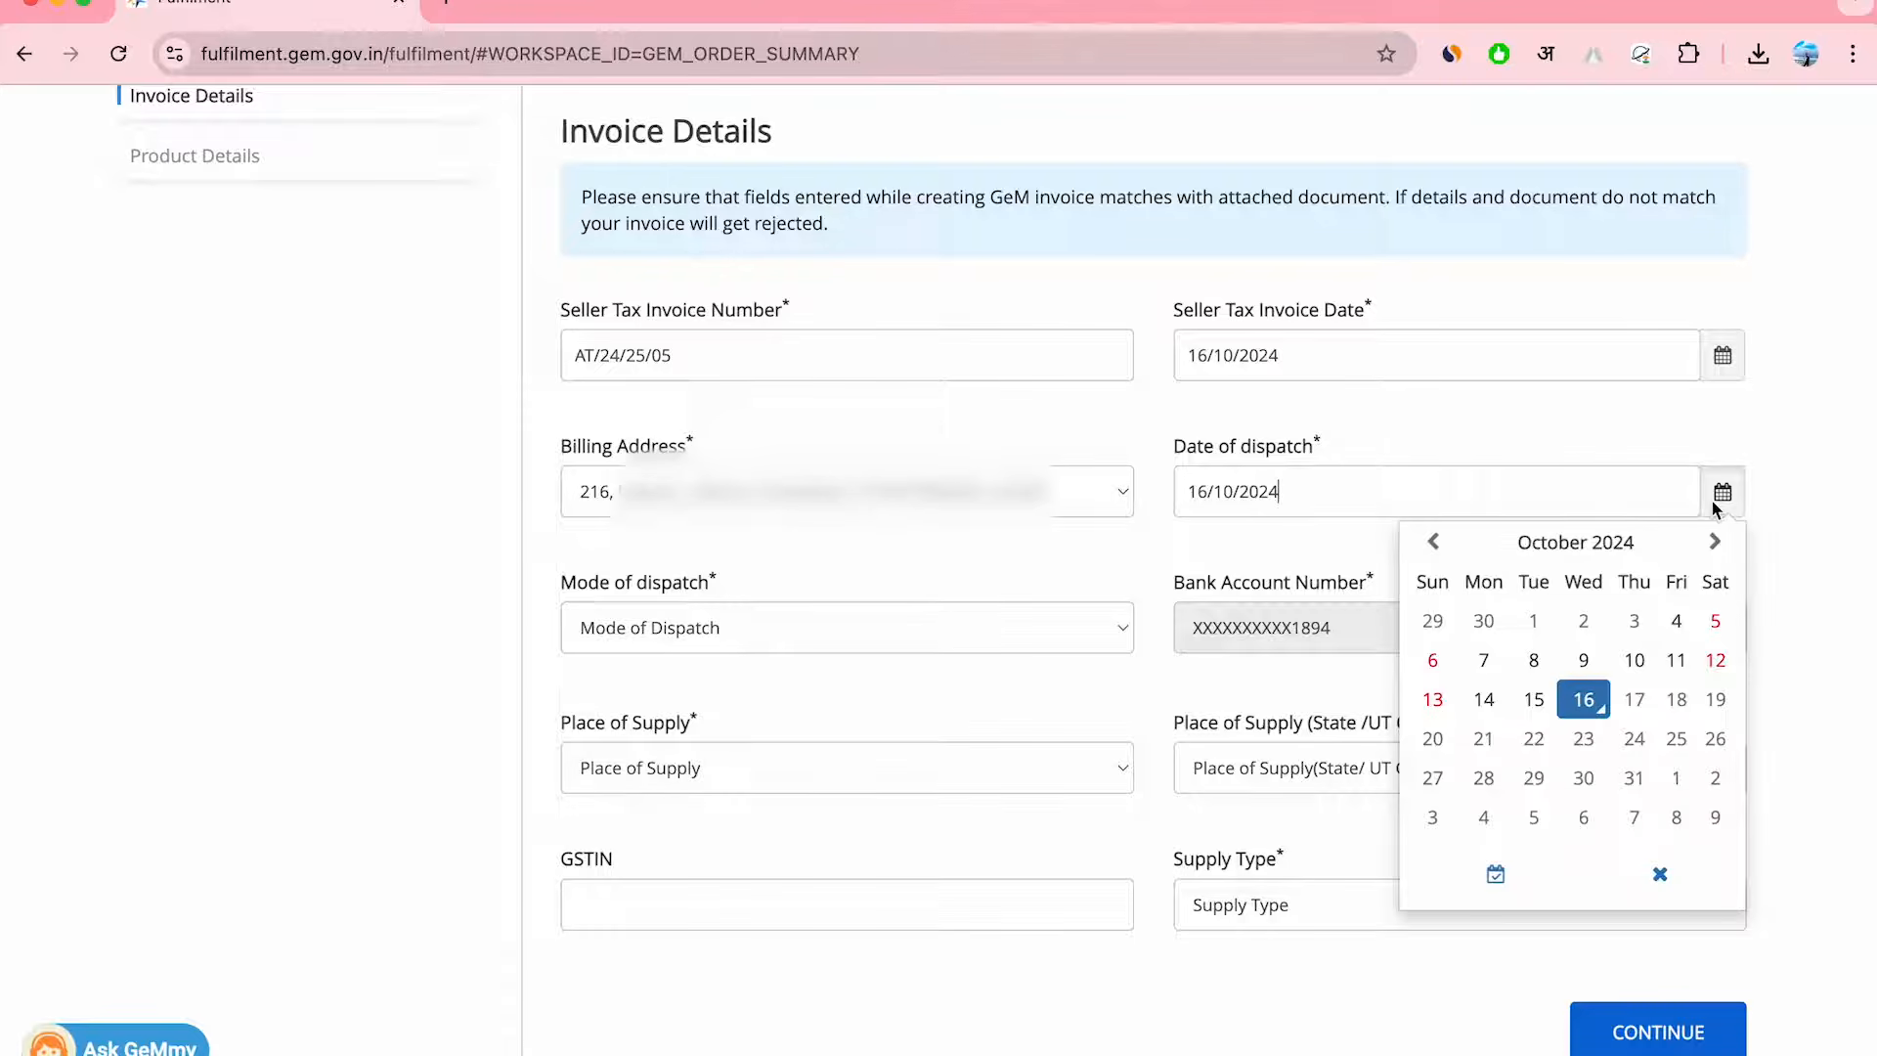
click(1737, 379)
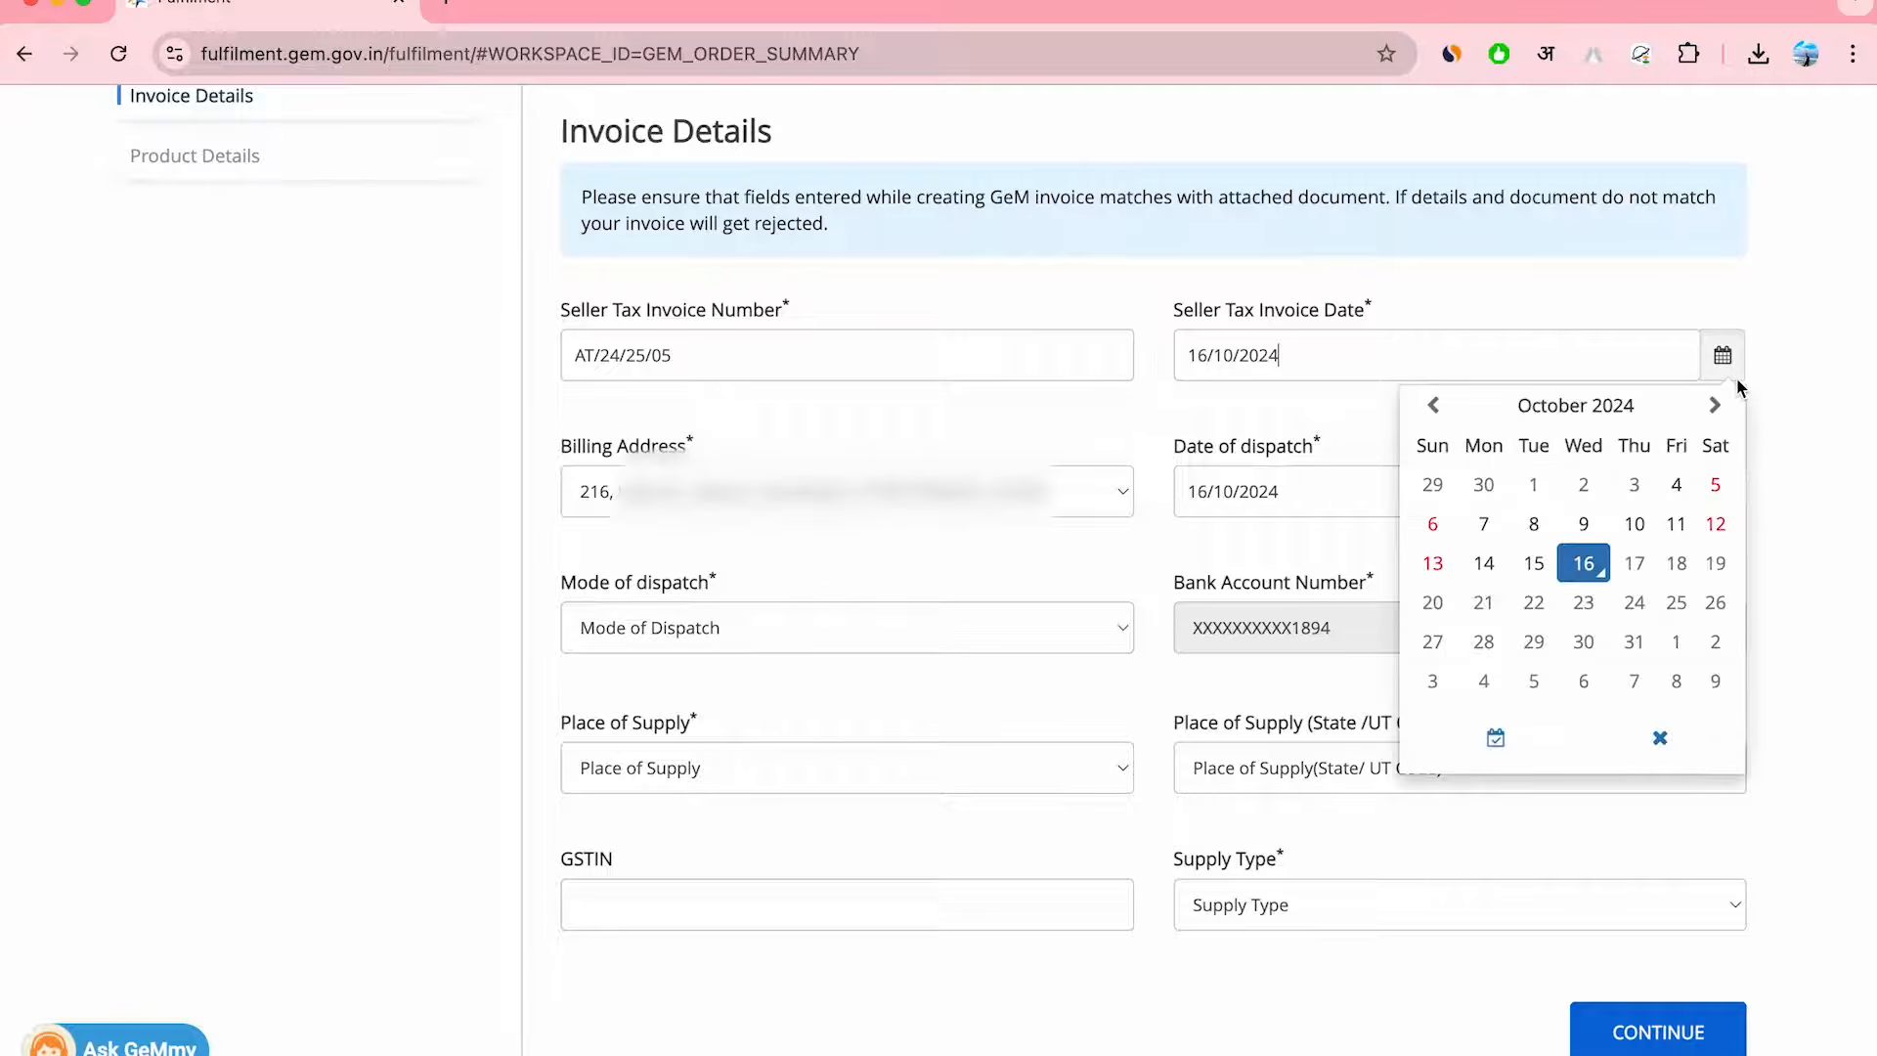
click(1784, 401)
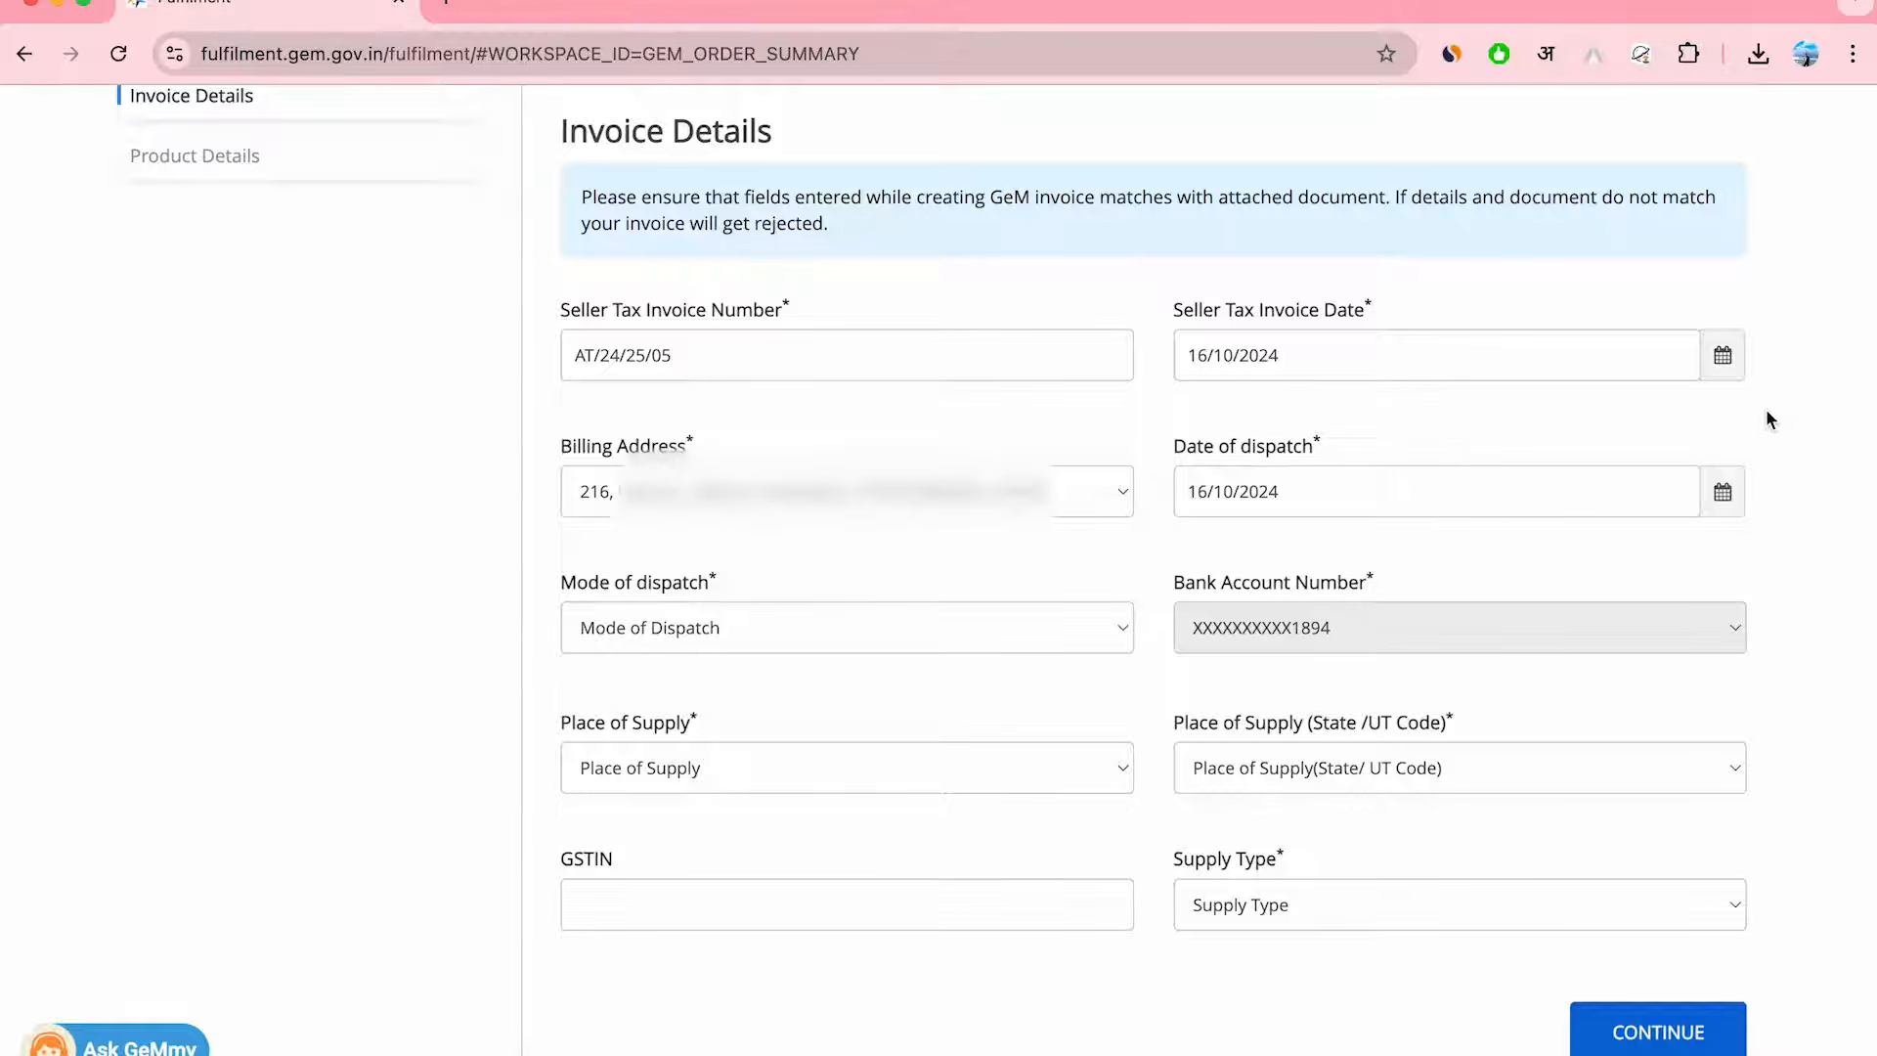
- Set the mode of dispatch to Manual and the place of supply to Consignee Location
click(782, 632)
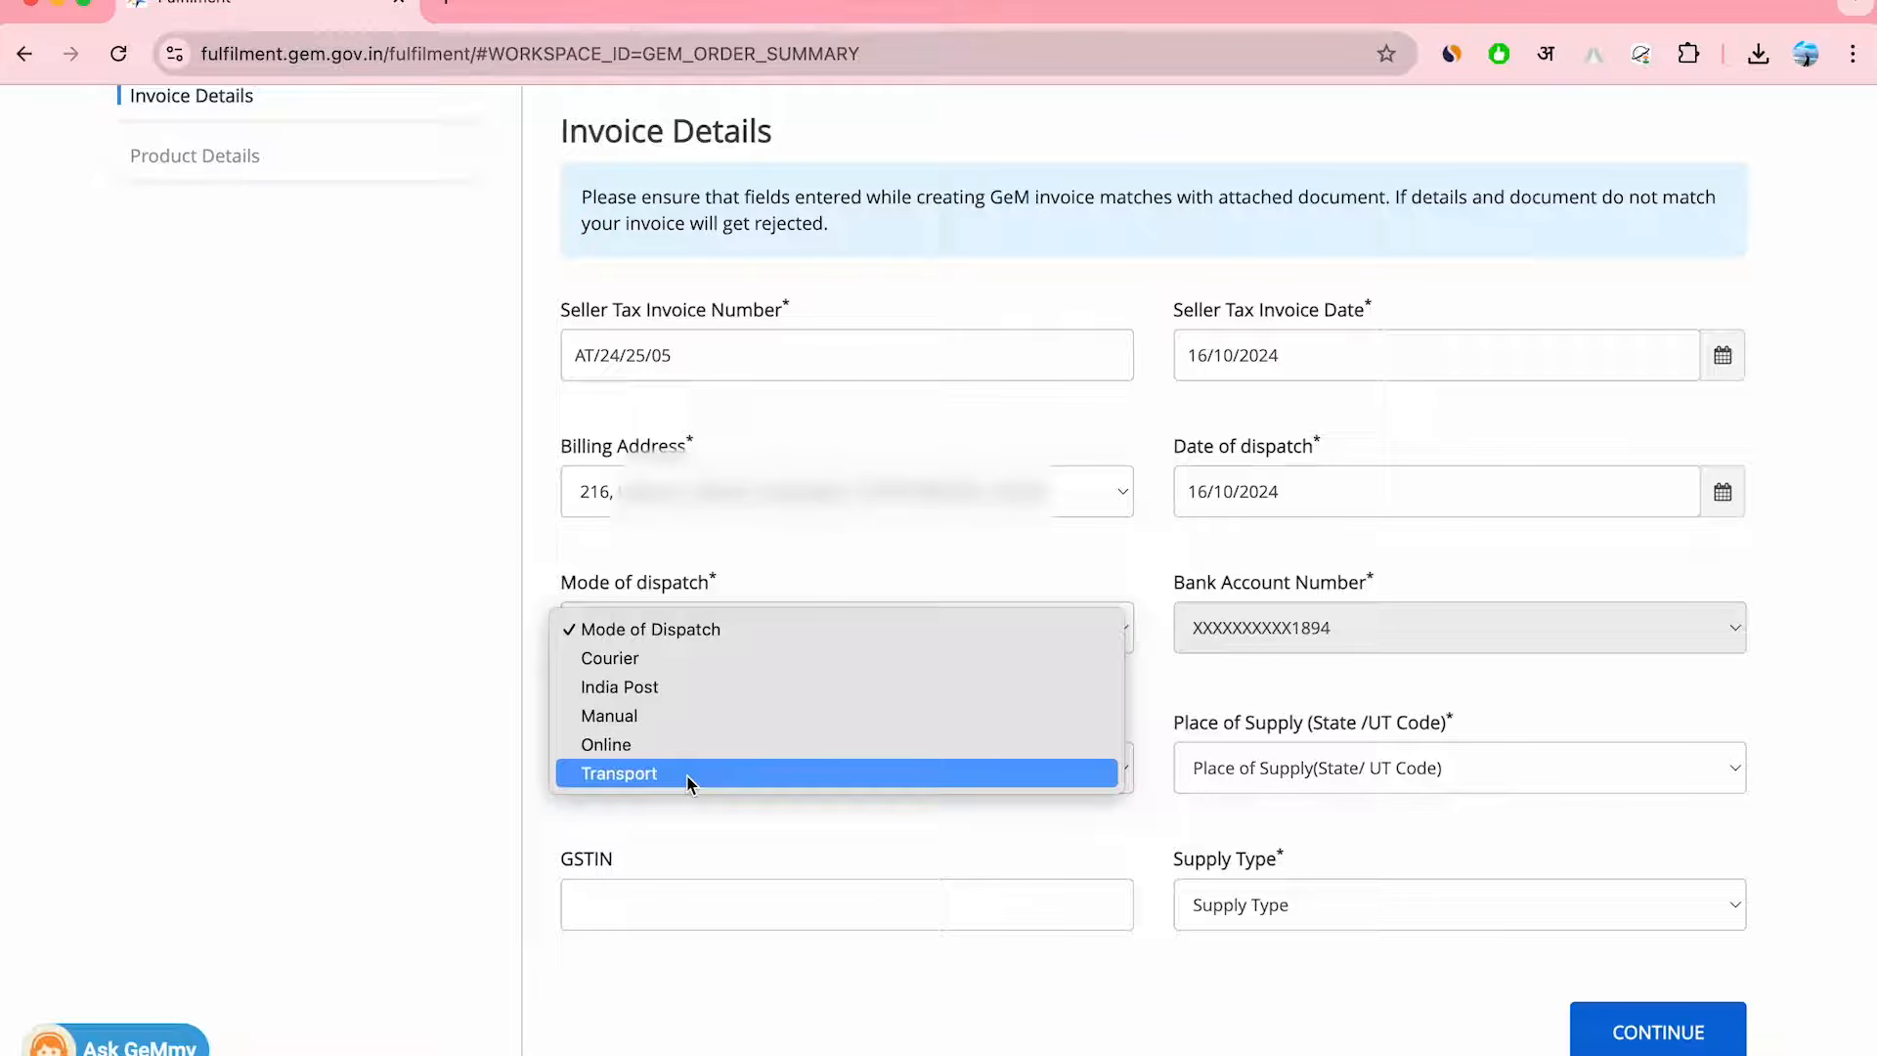
click(632, 721)
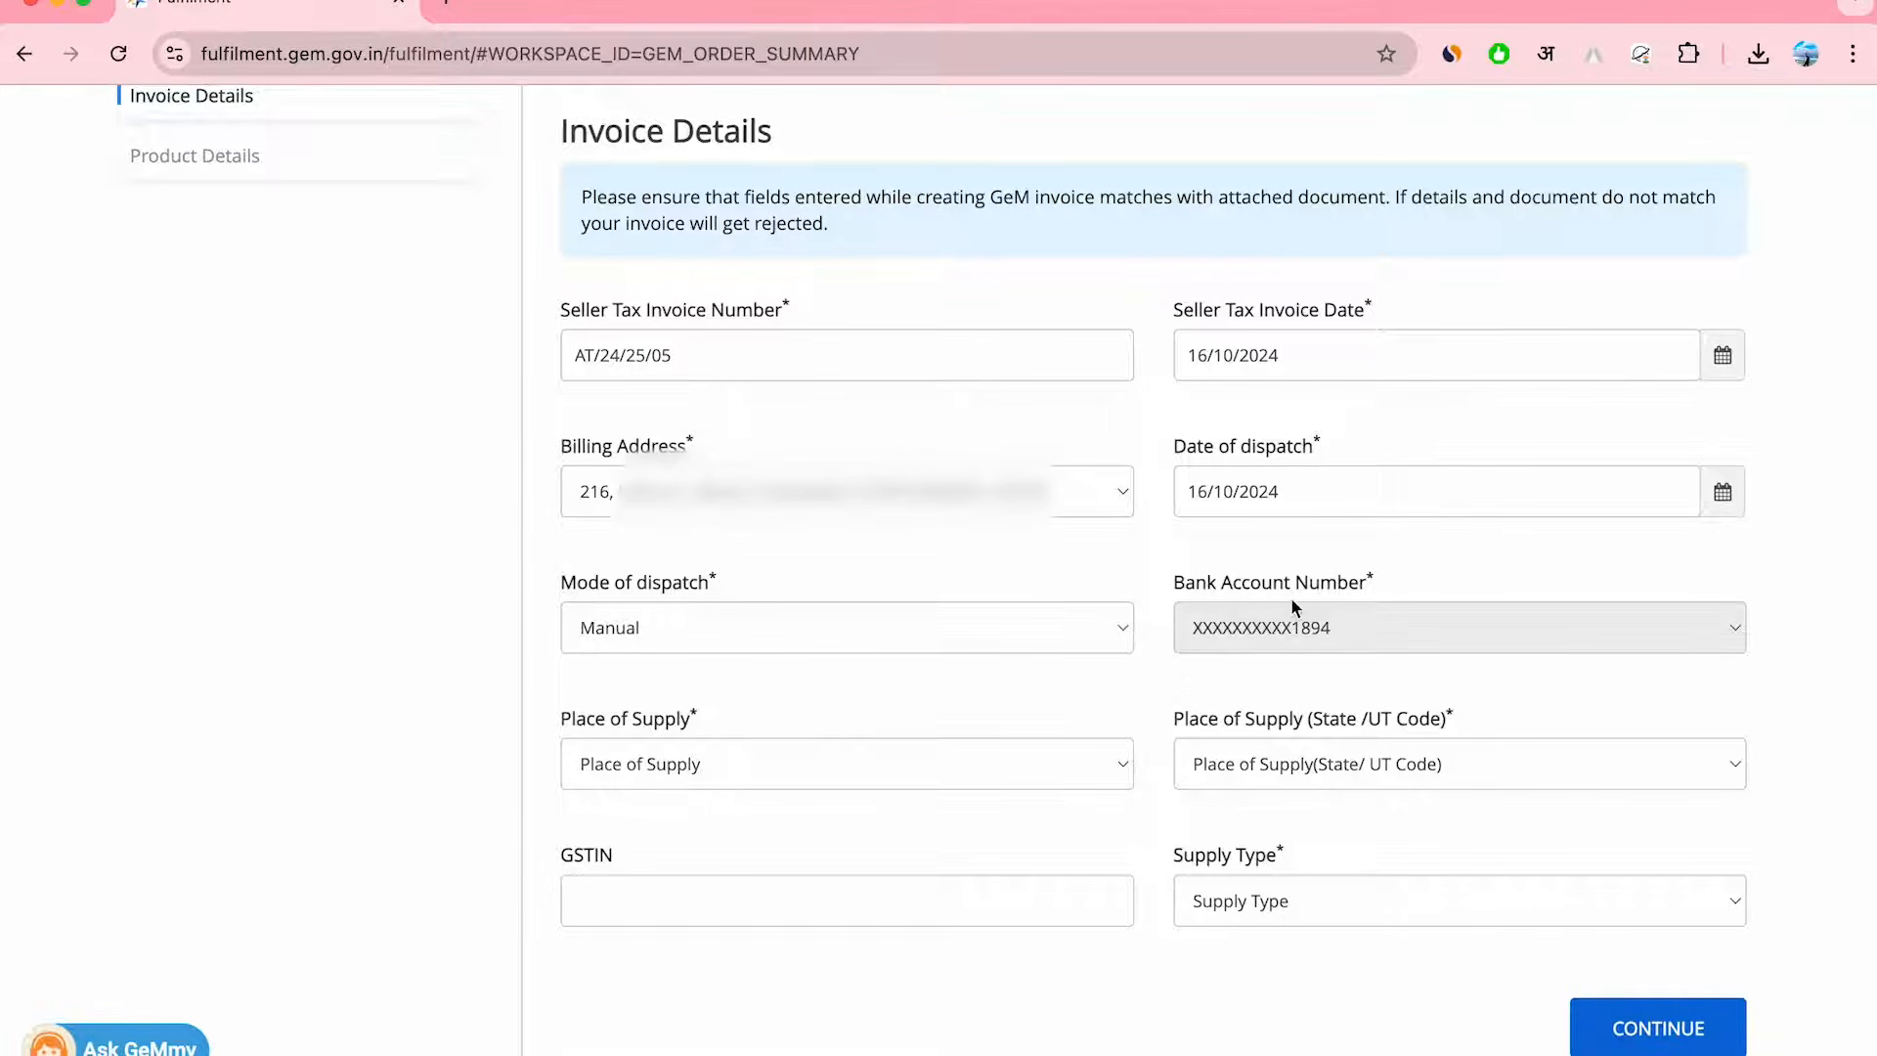
click(723, 772)
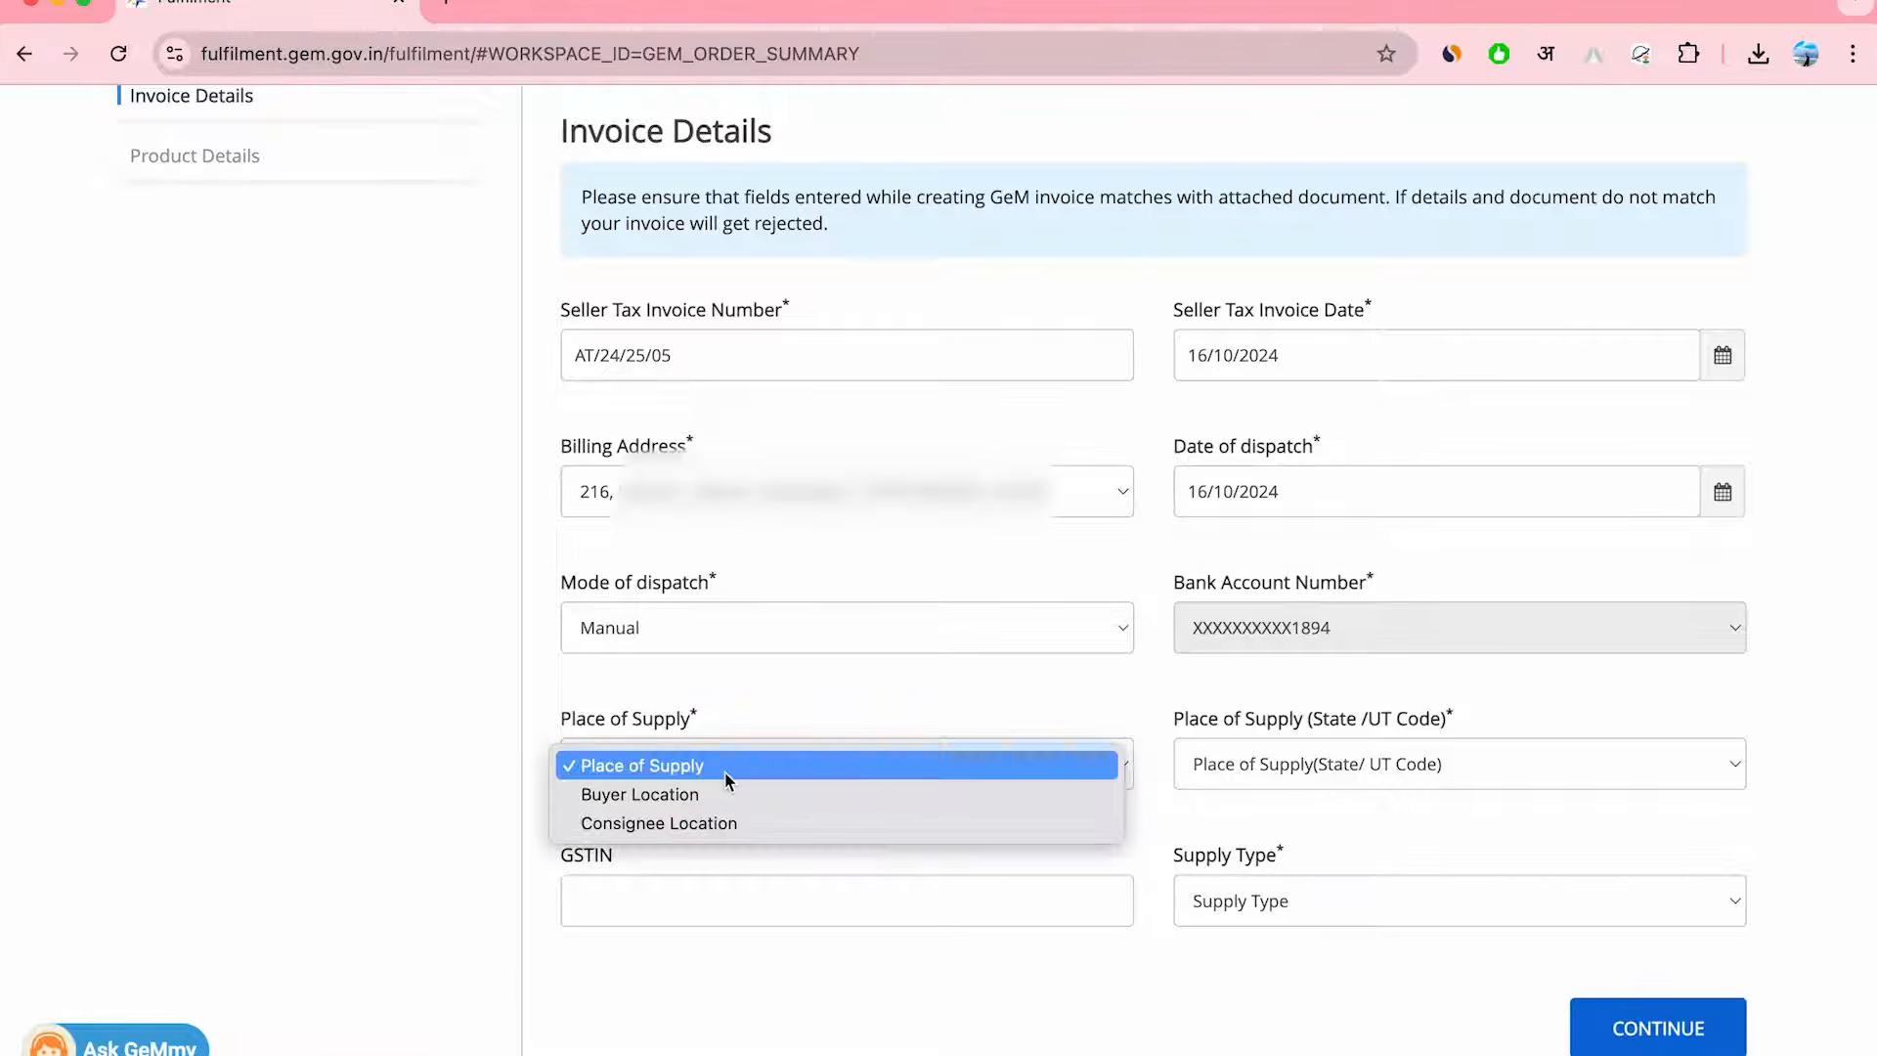
click(708, 824)
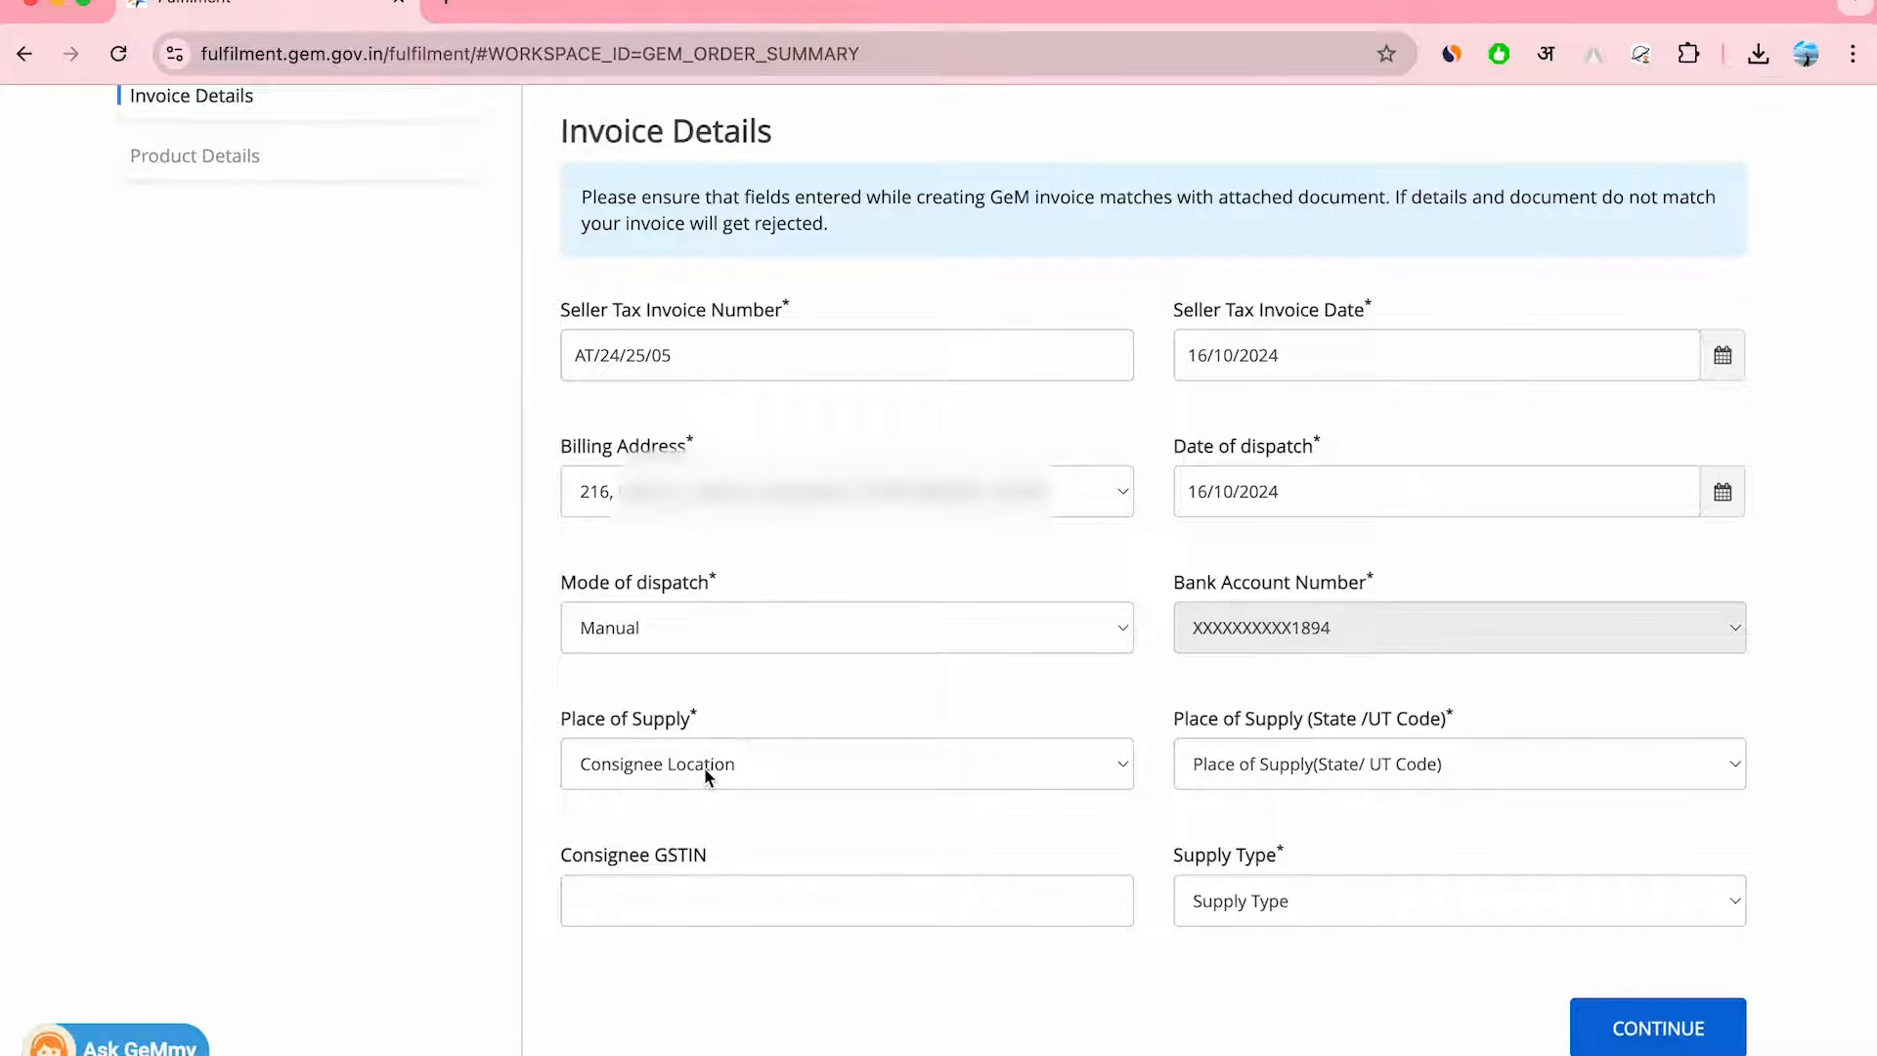
- Set the state / UT code for the place of supply to Uttar Pradesh / 09
drag(1206, 722, 1284, 722)
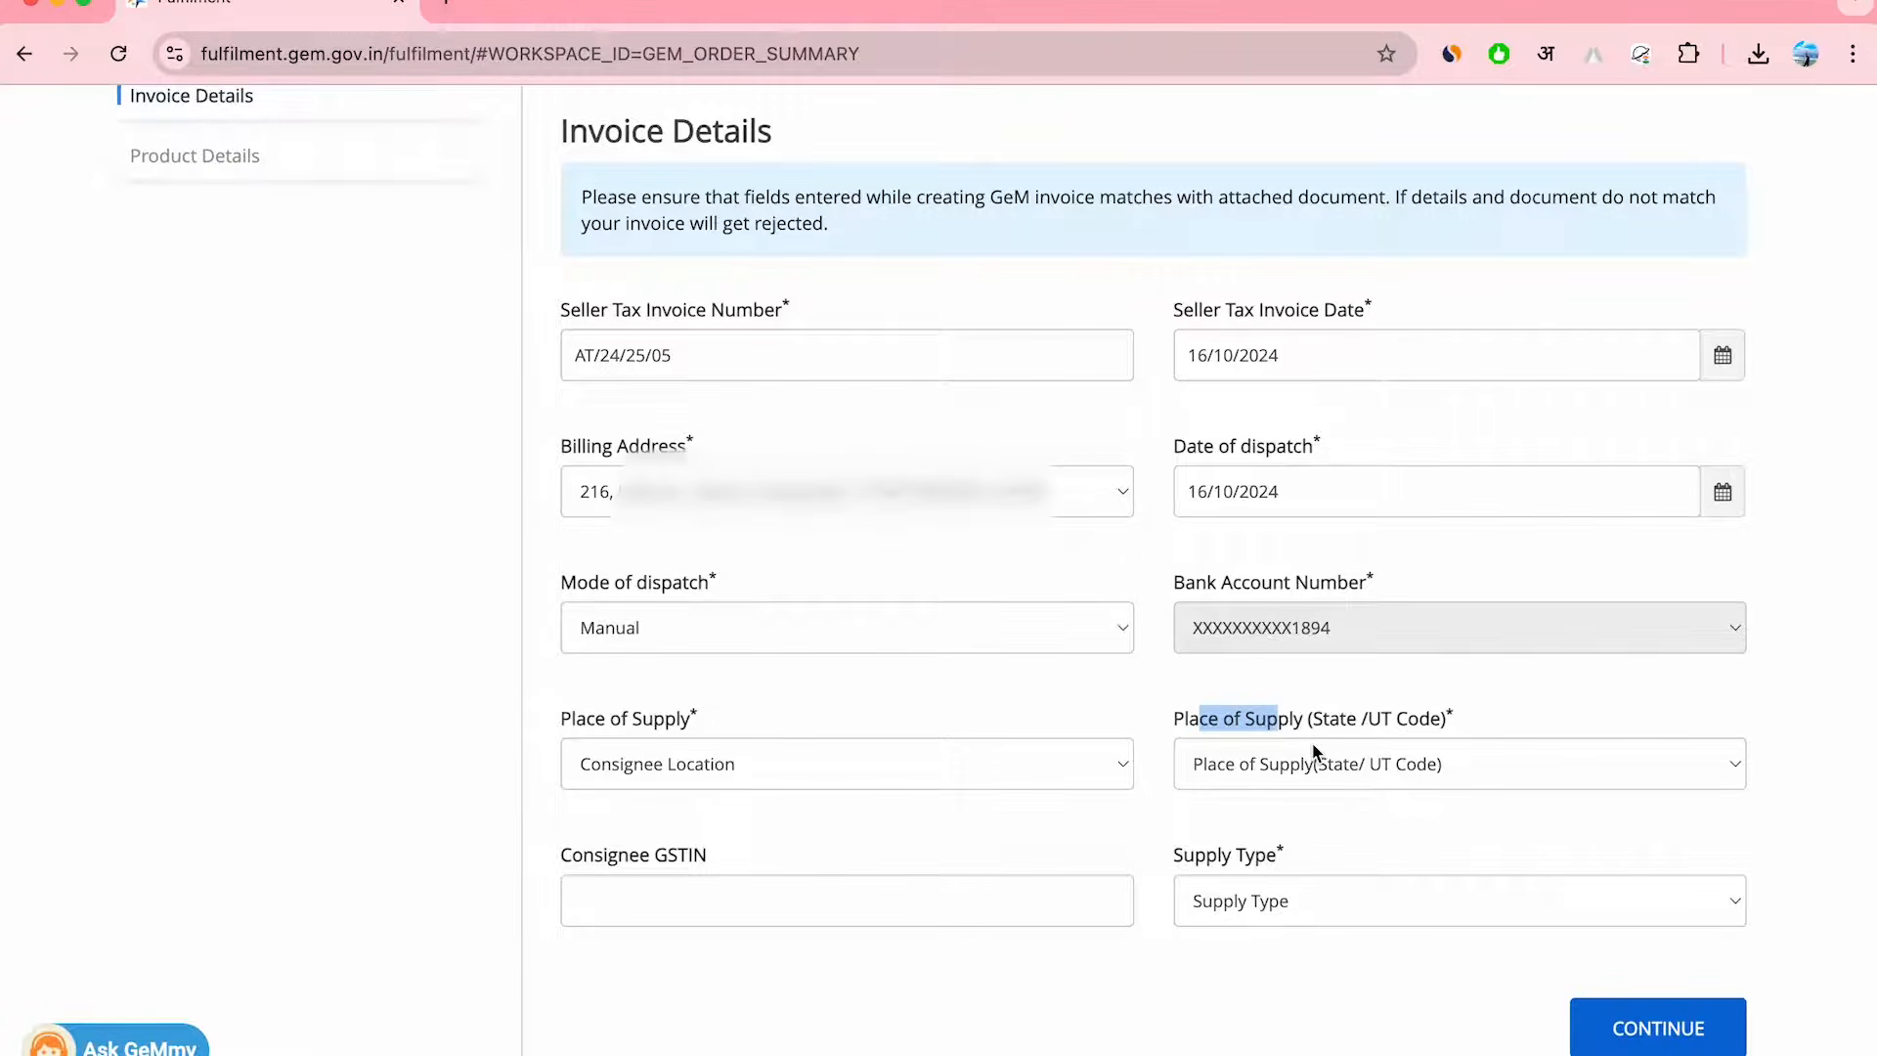
click(1340, 773)
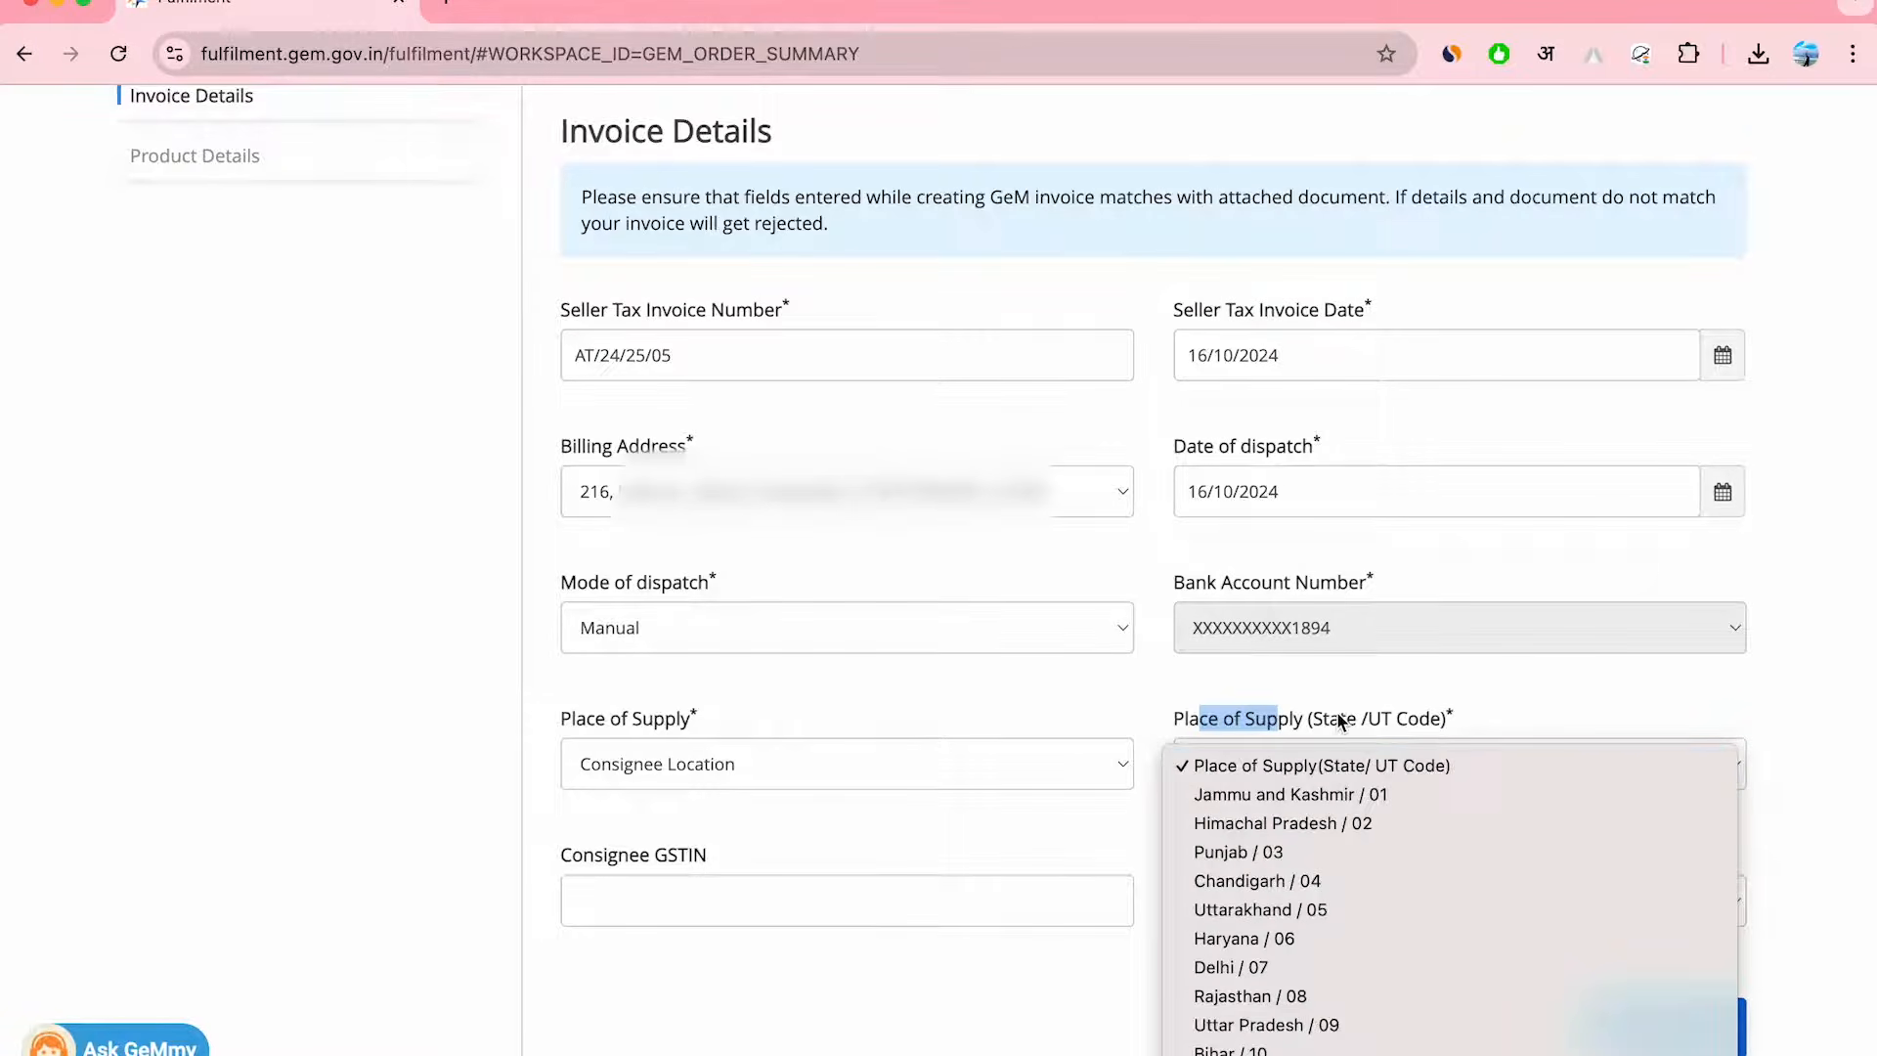
click(1300, 1024)
click(1261, 824)
click(636, 849)
drag(636, 853, 716, 854)
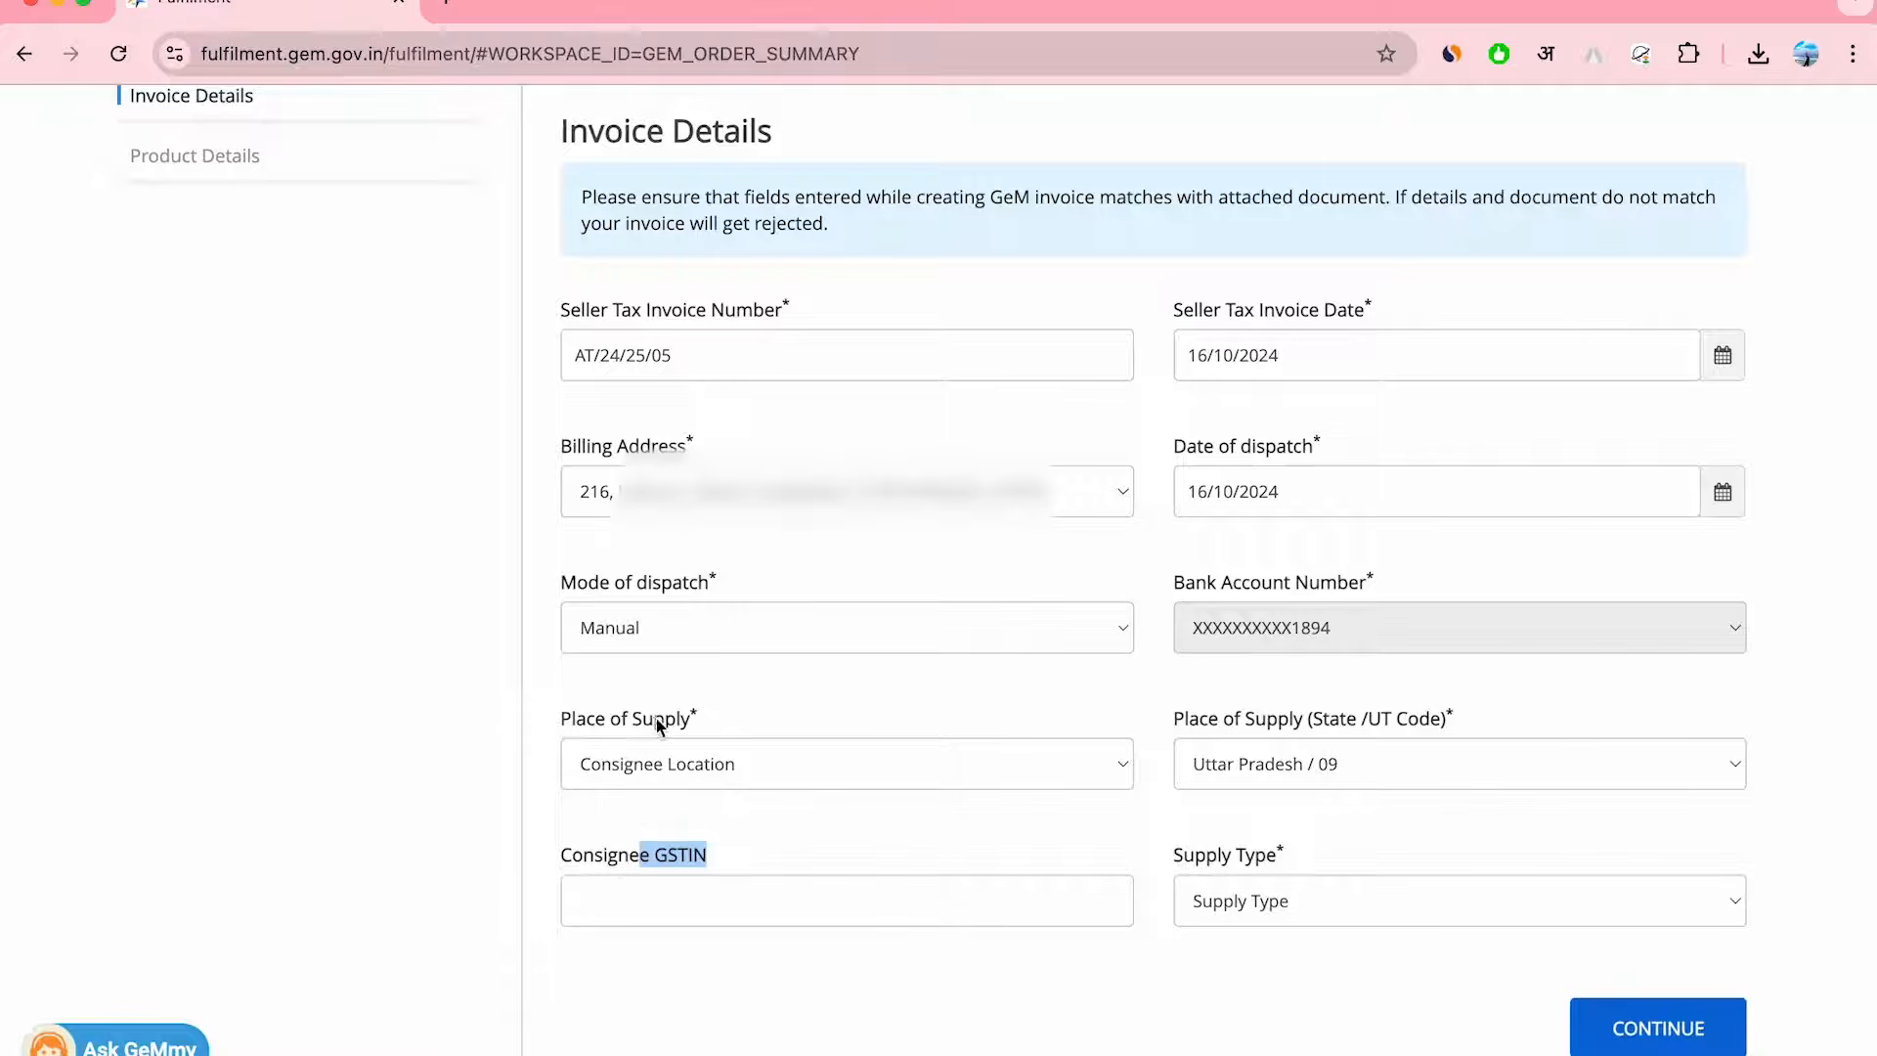
triple_click(608, 859)
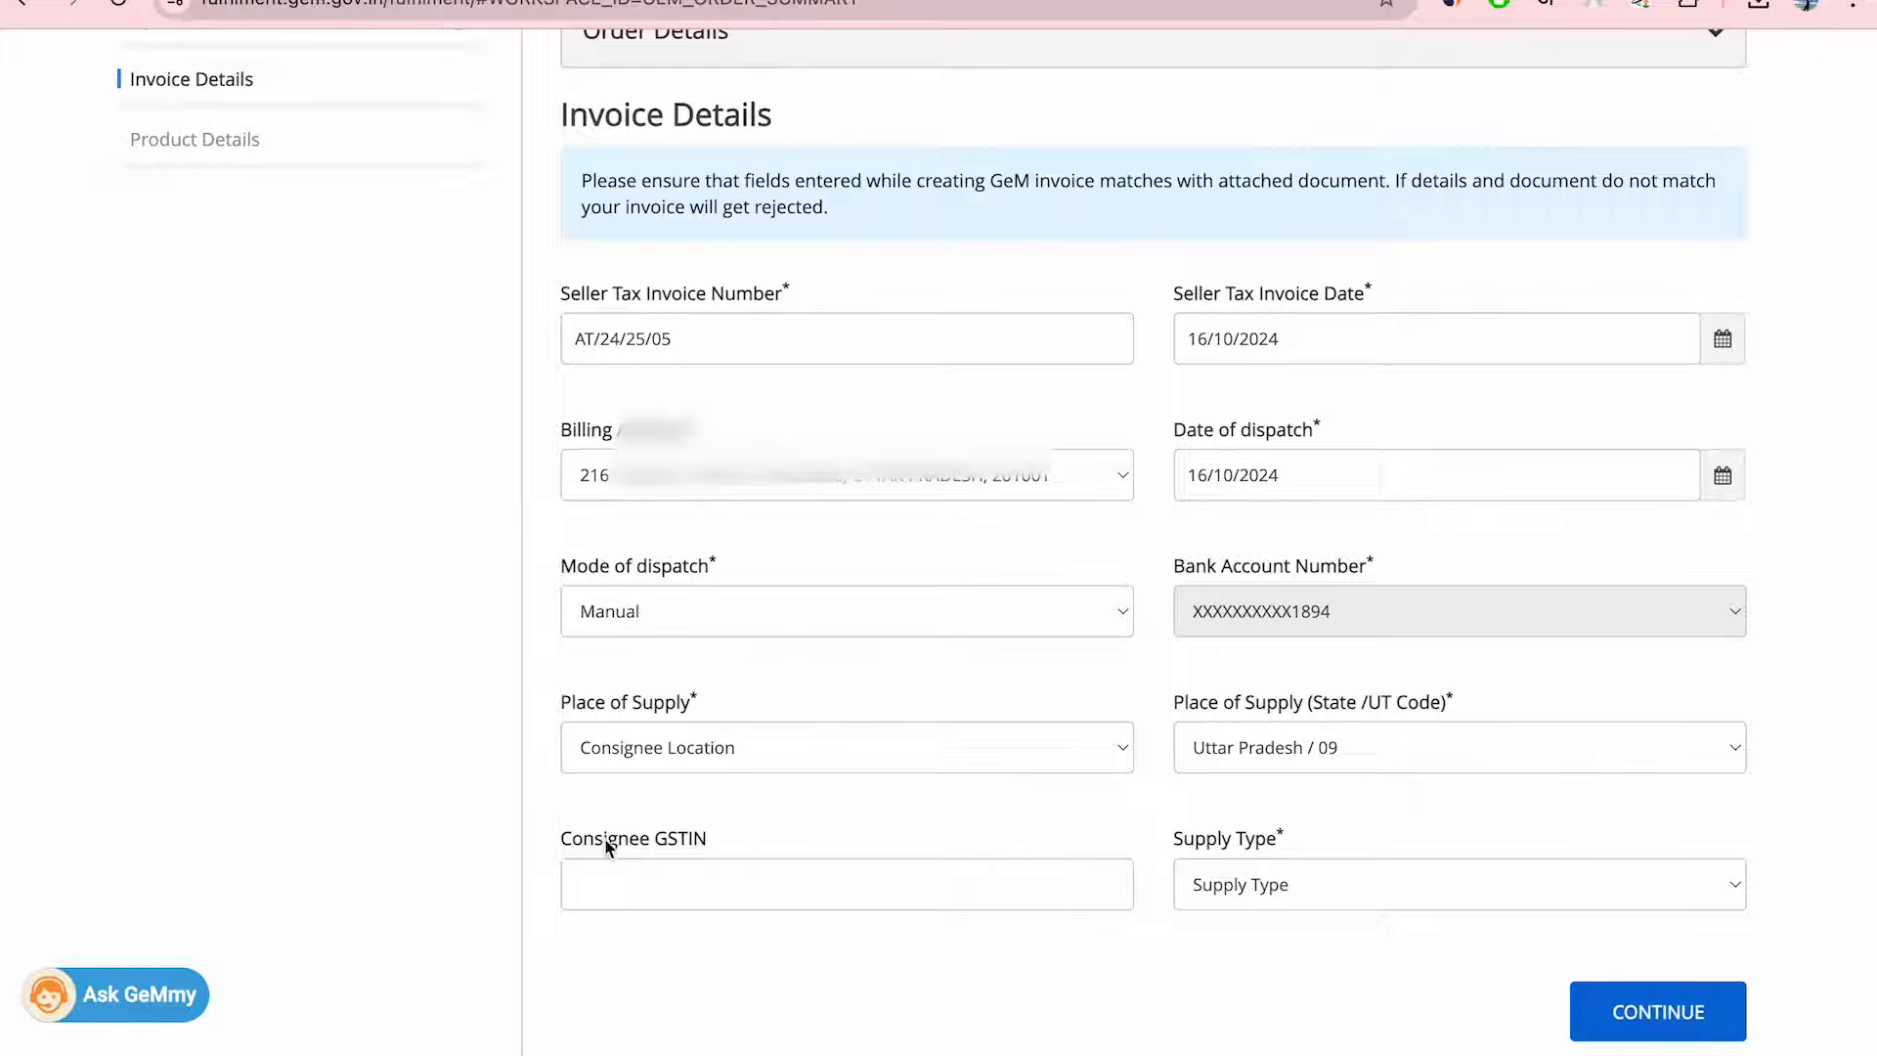
scroll(906, 828, down, 1)
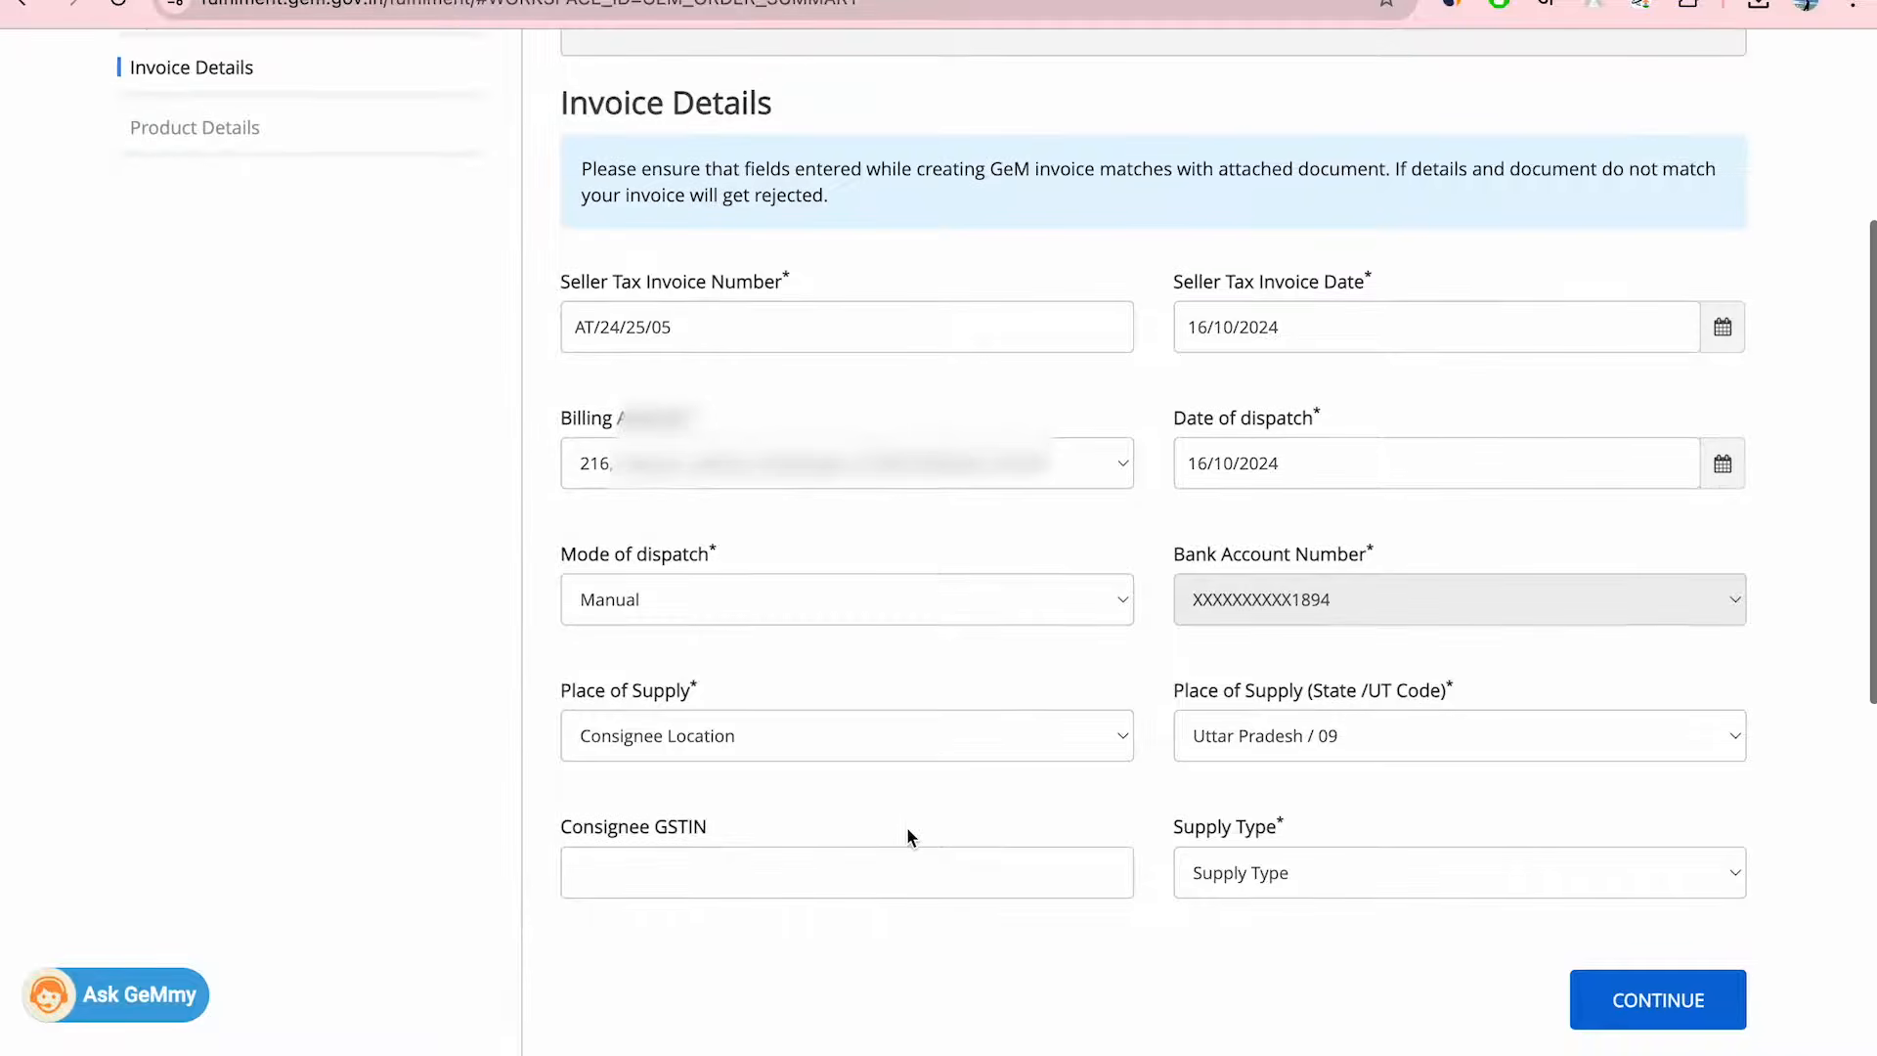
- Set the supply type to Intra-State and continue to the product details of the invoice
drag(1189, 830, 1268, 836)
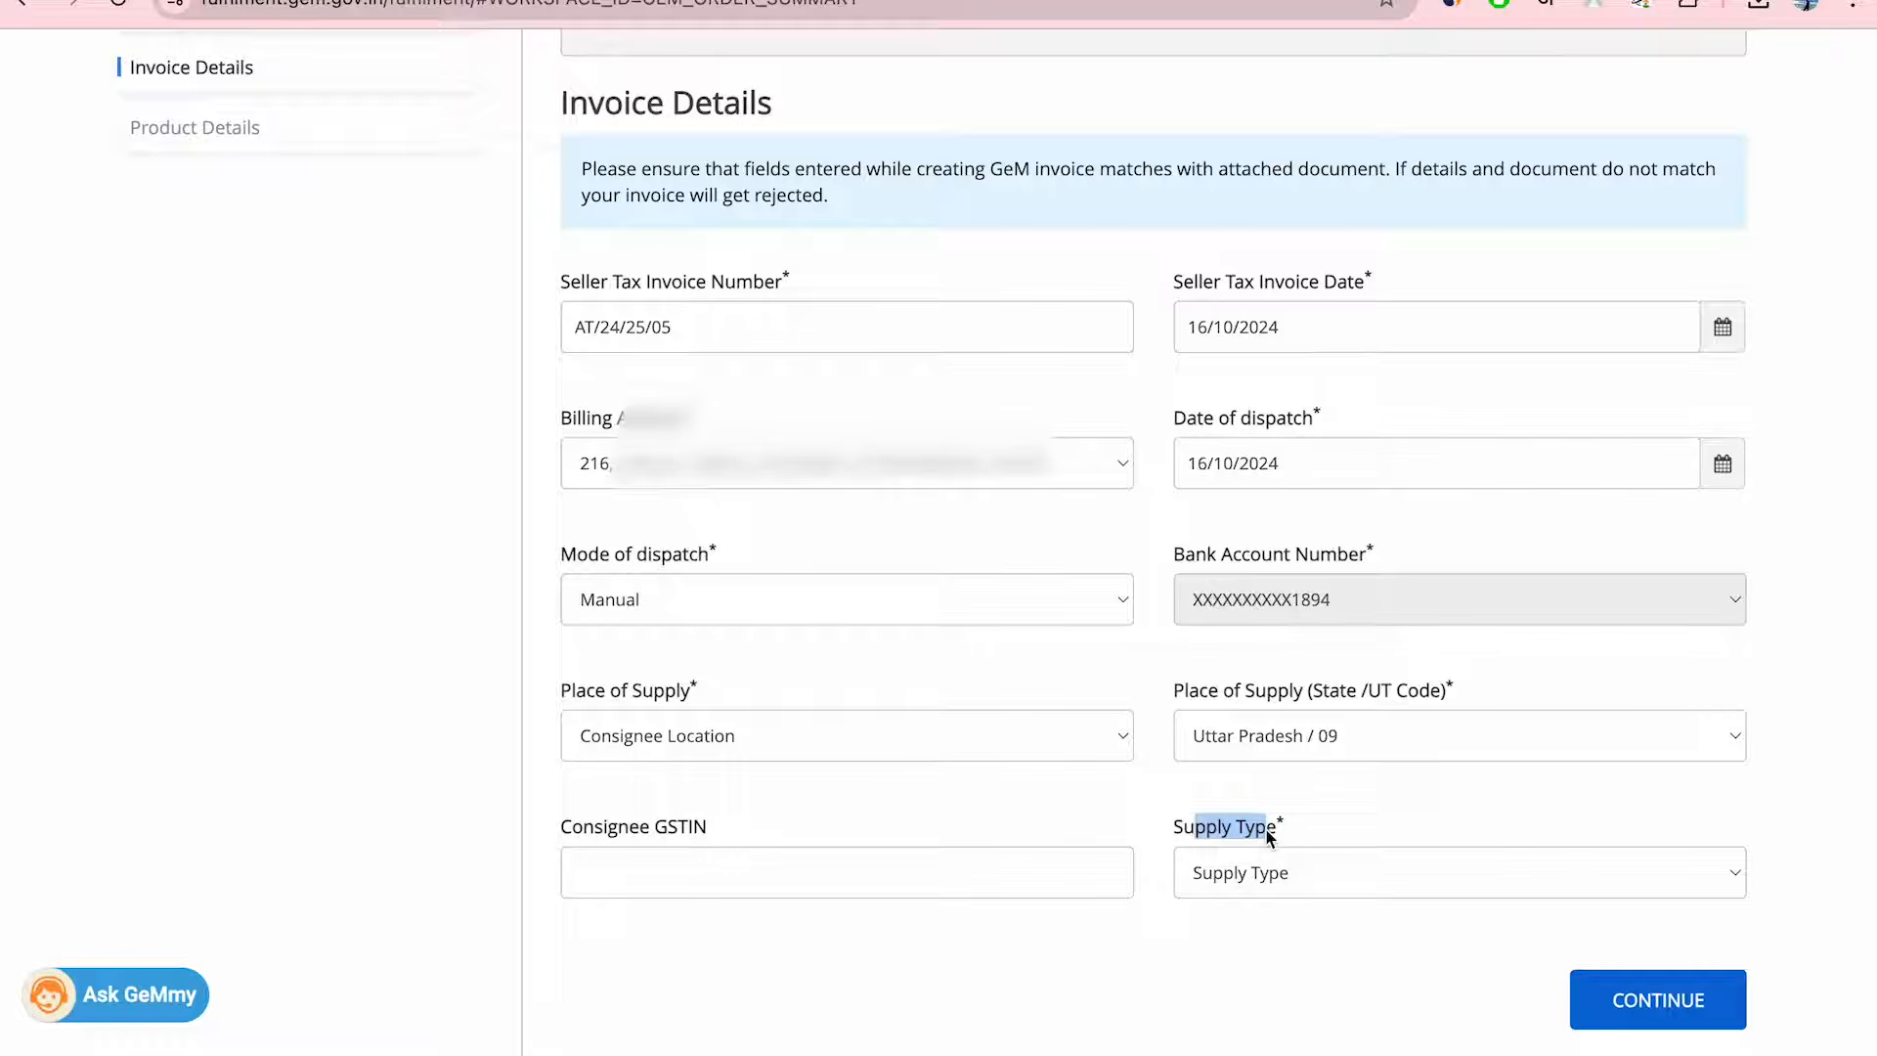
click(1279, 874)
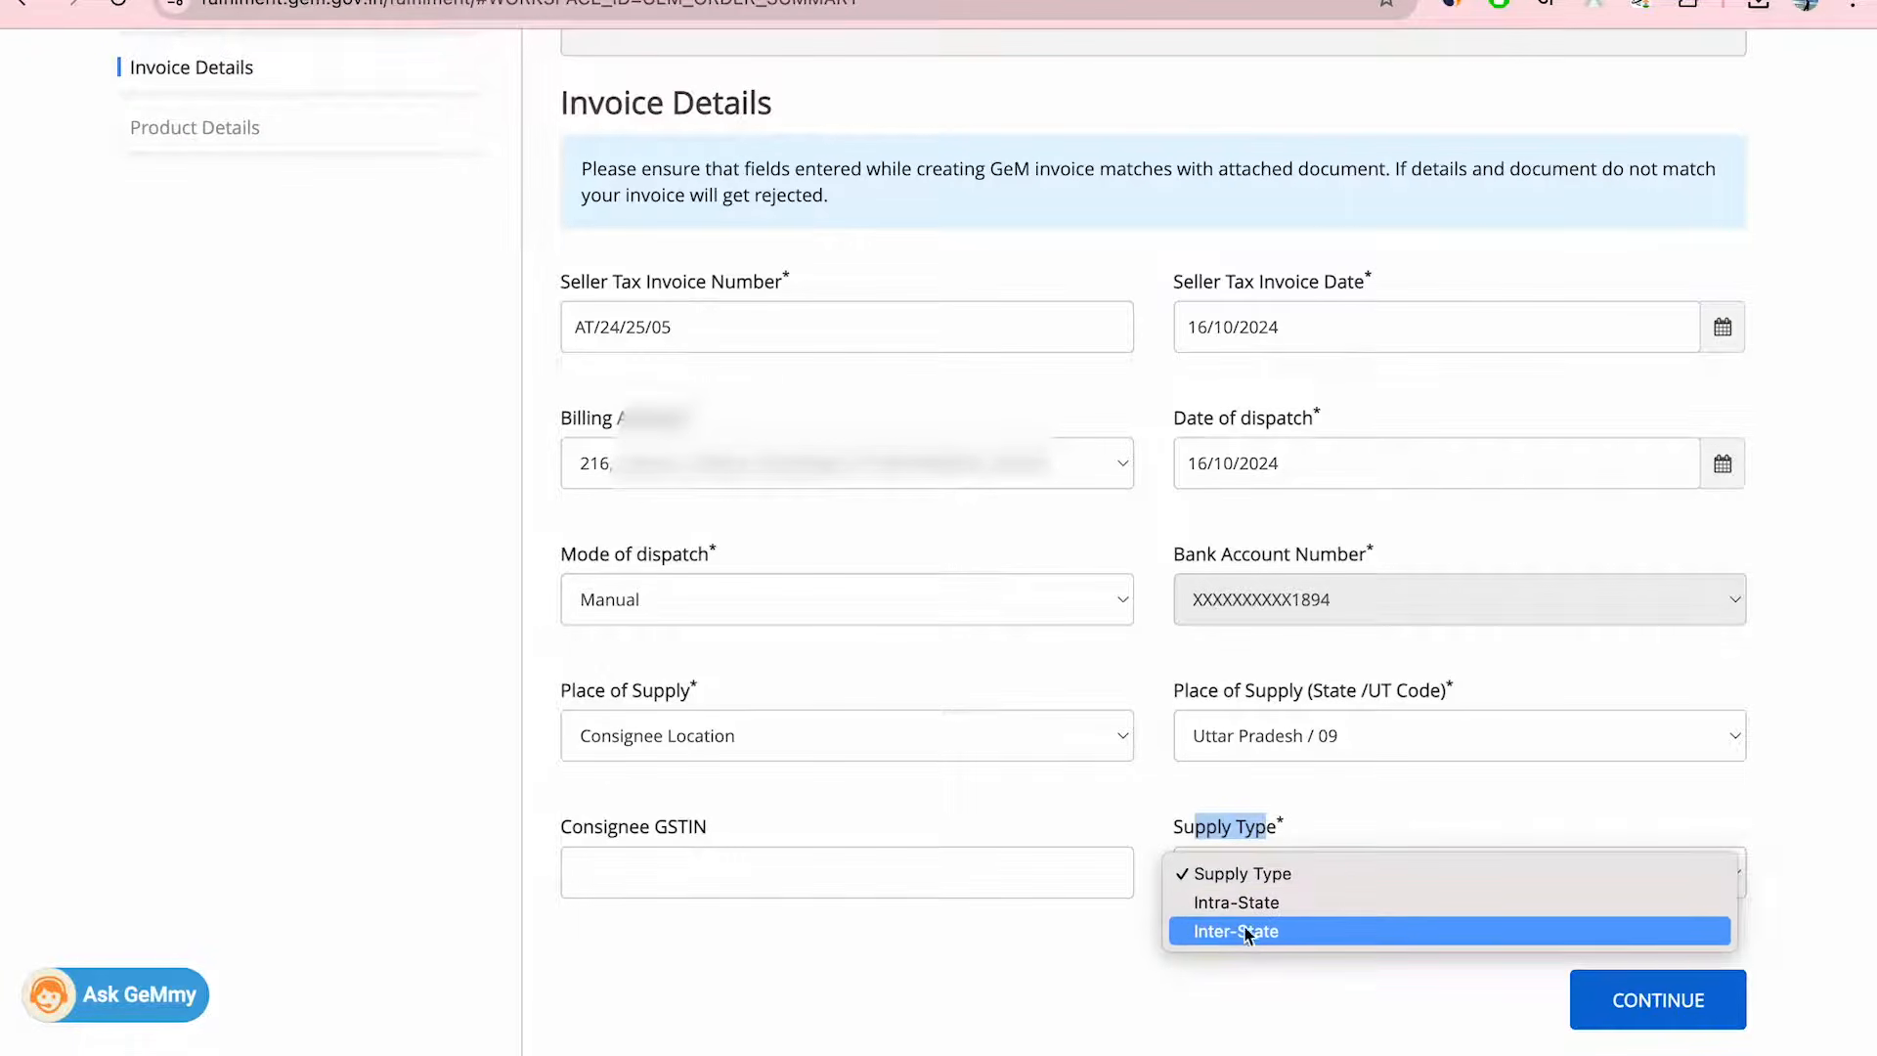
click(1230, 902)
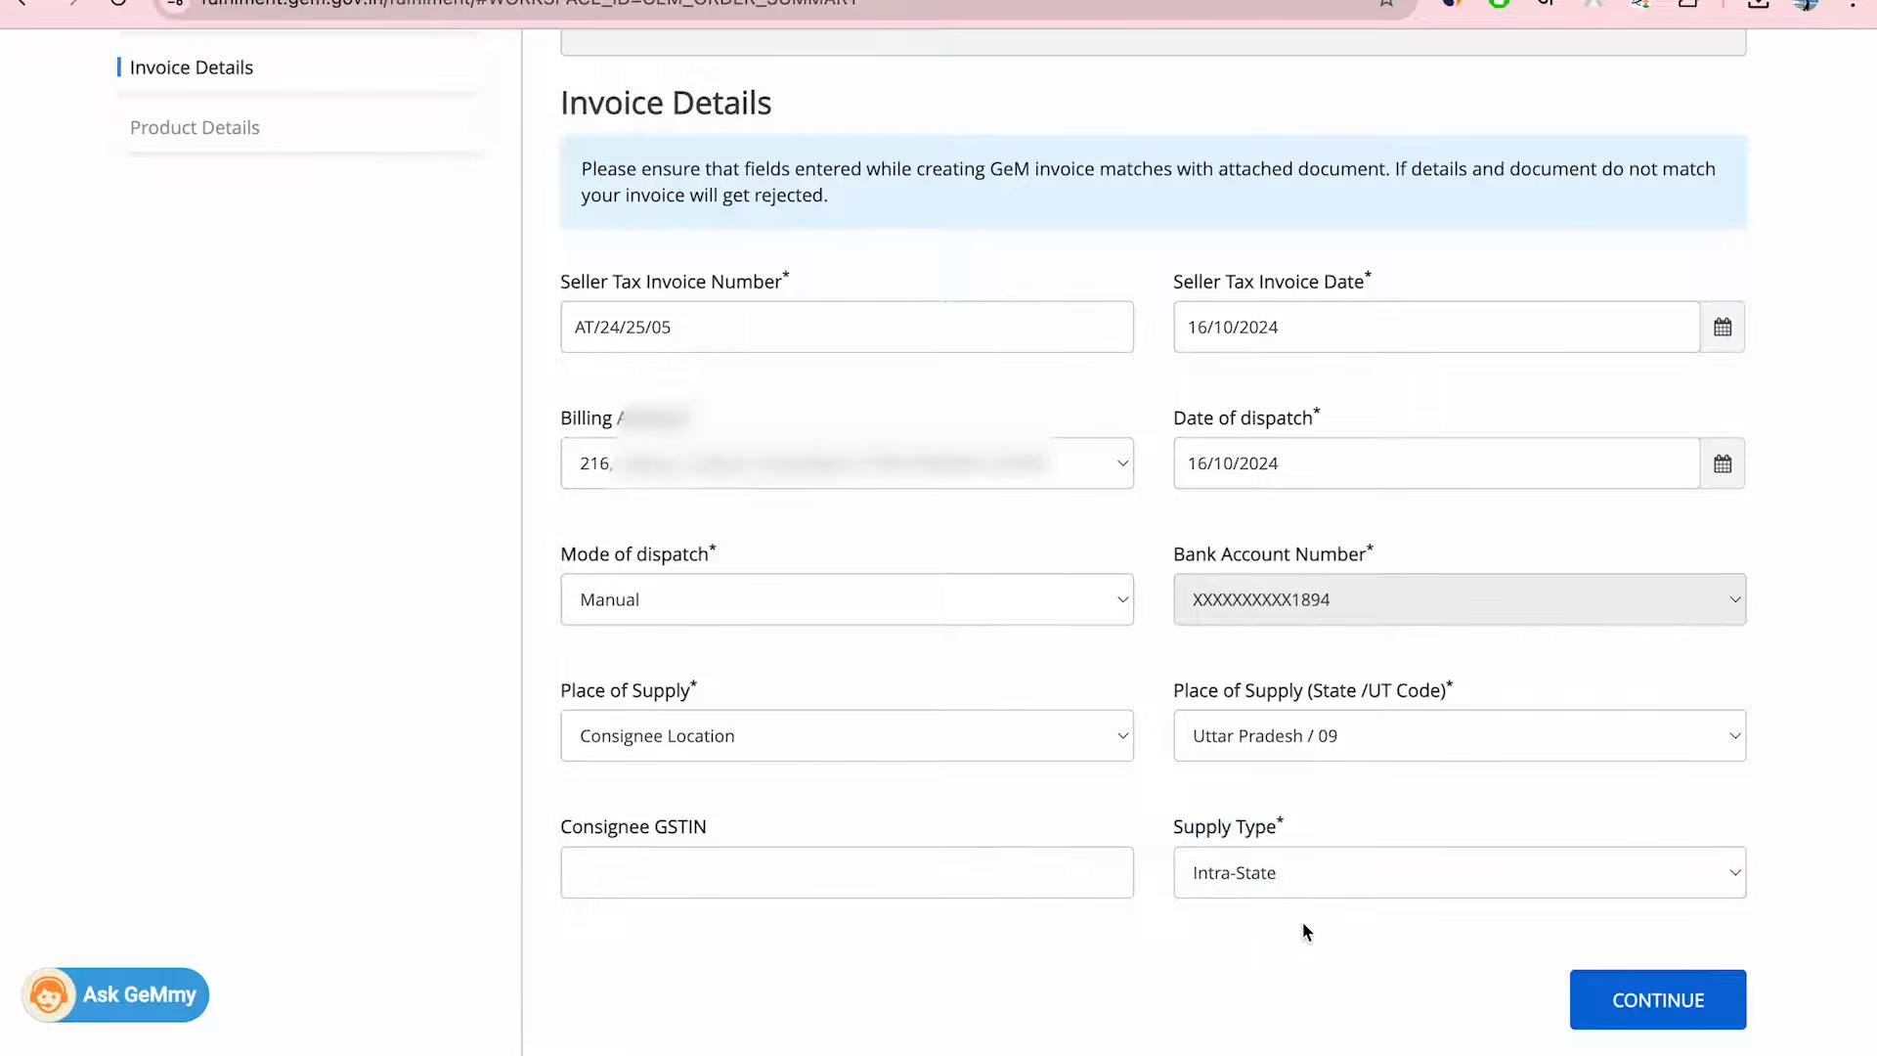
click(1661, 980)
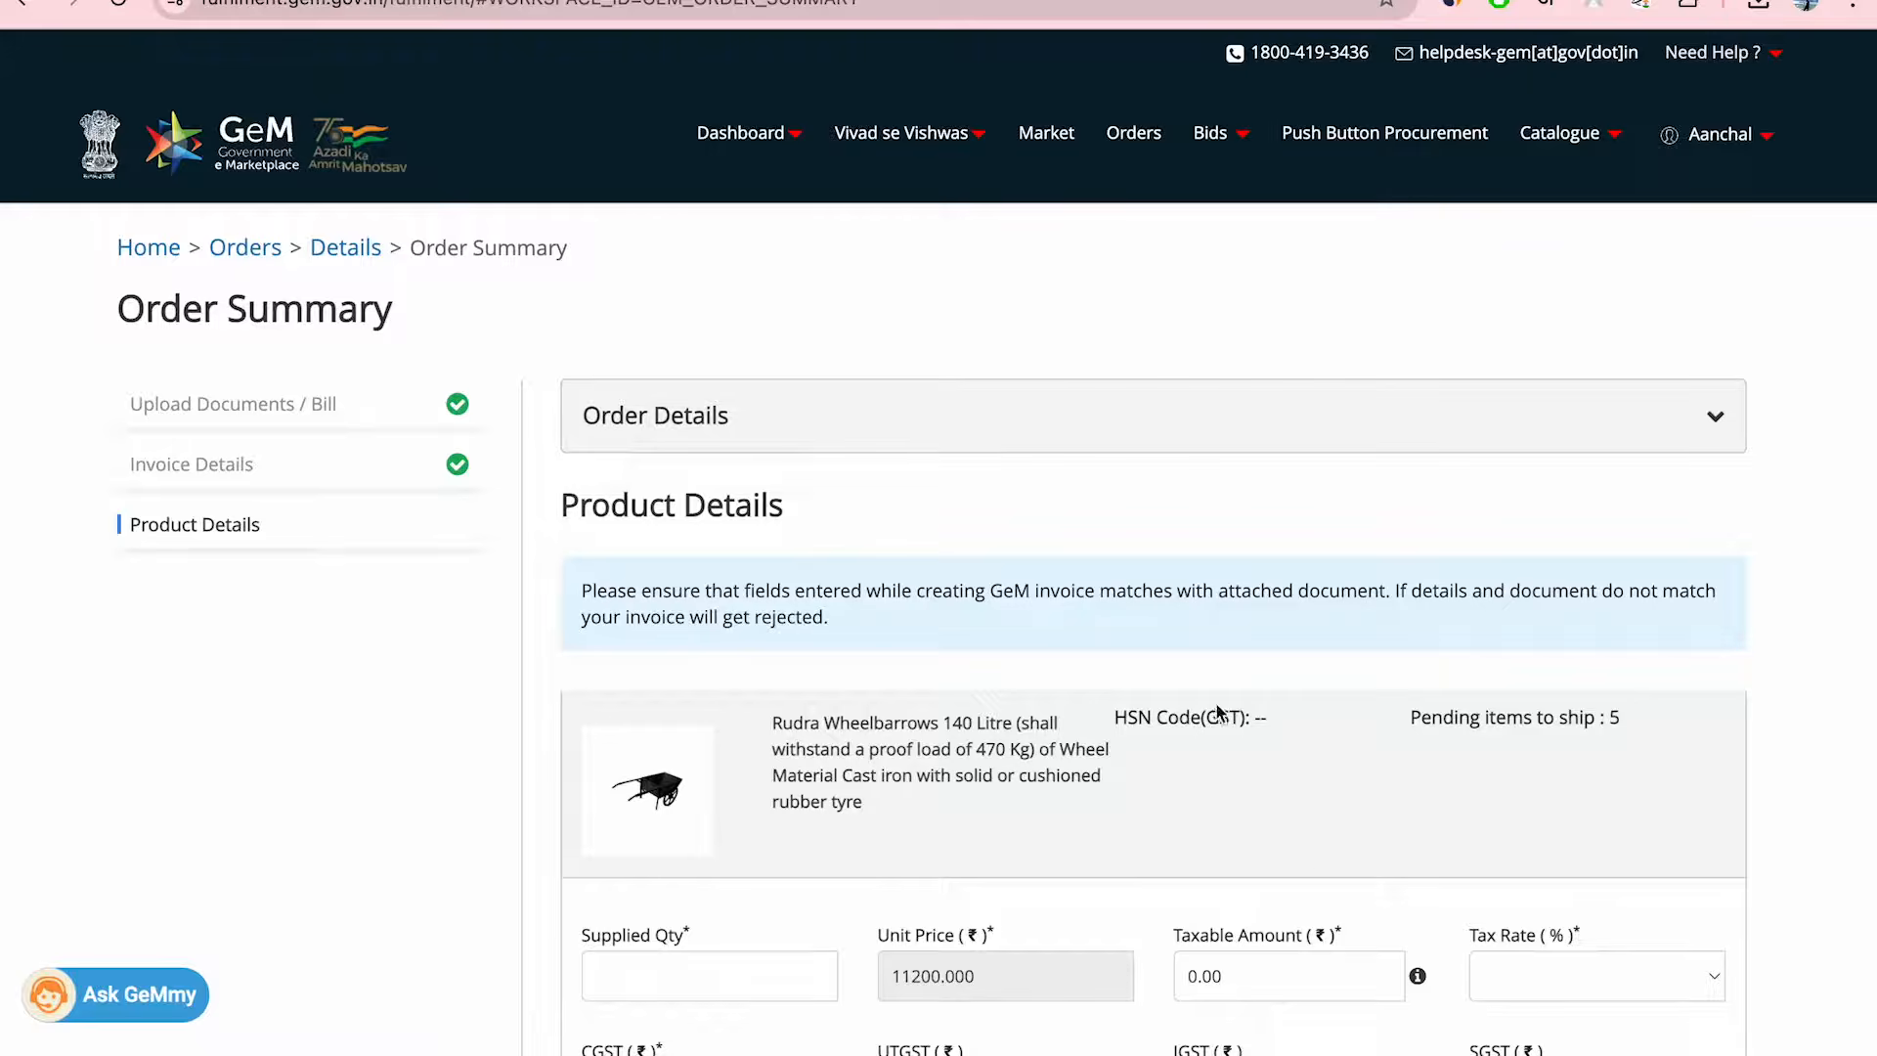
- Enter a supplied quantity of 5.00 for the wheelbarrows and set the tax rate to 12%
scroll(1209, 722, down, 5)
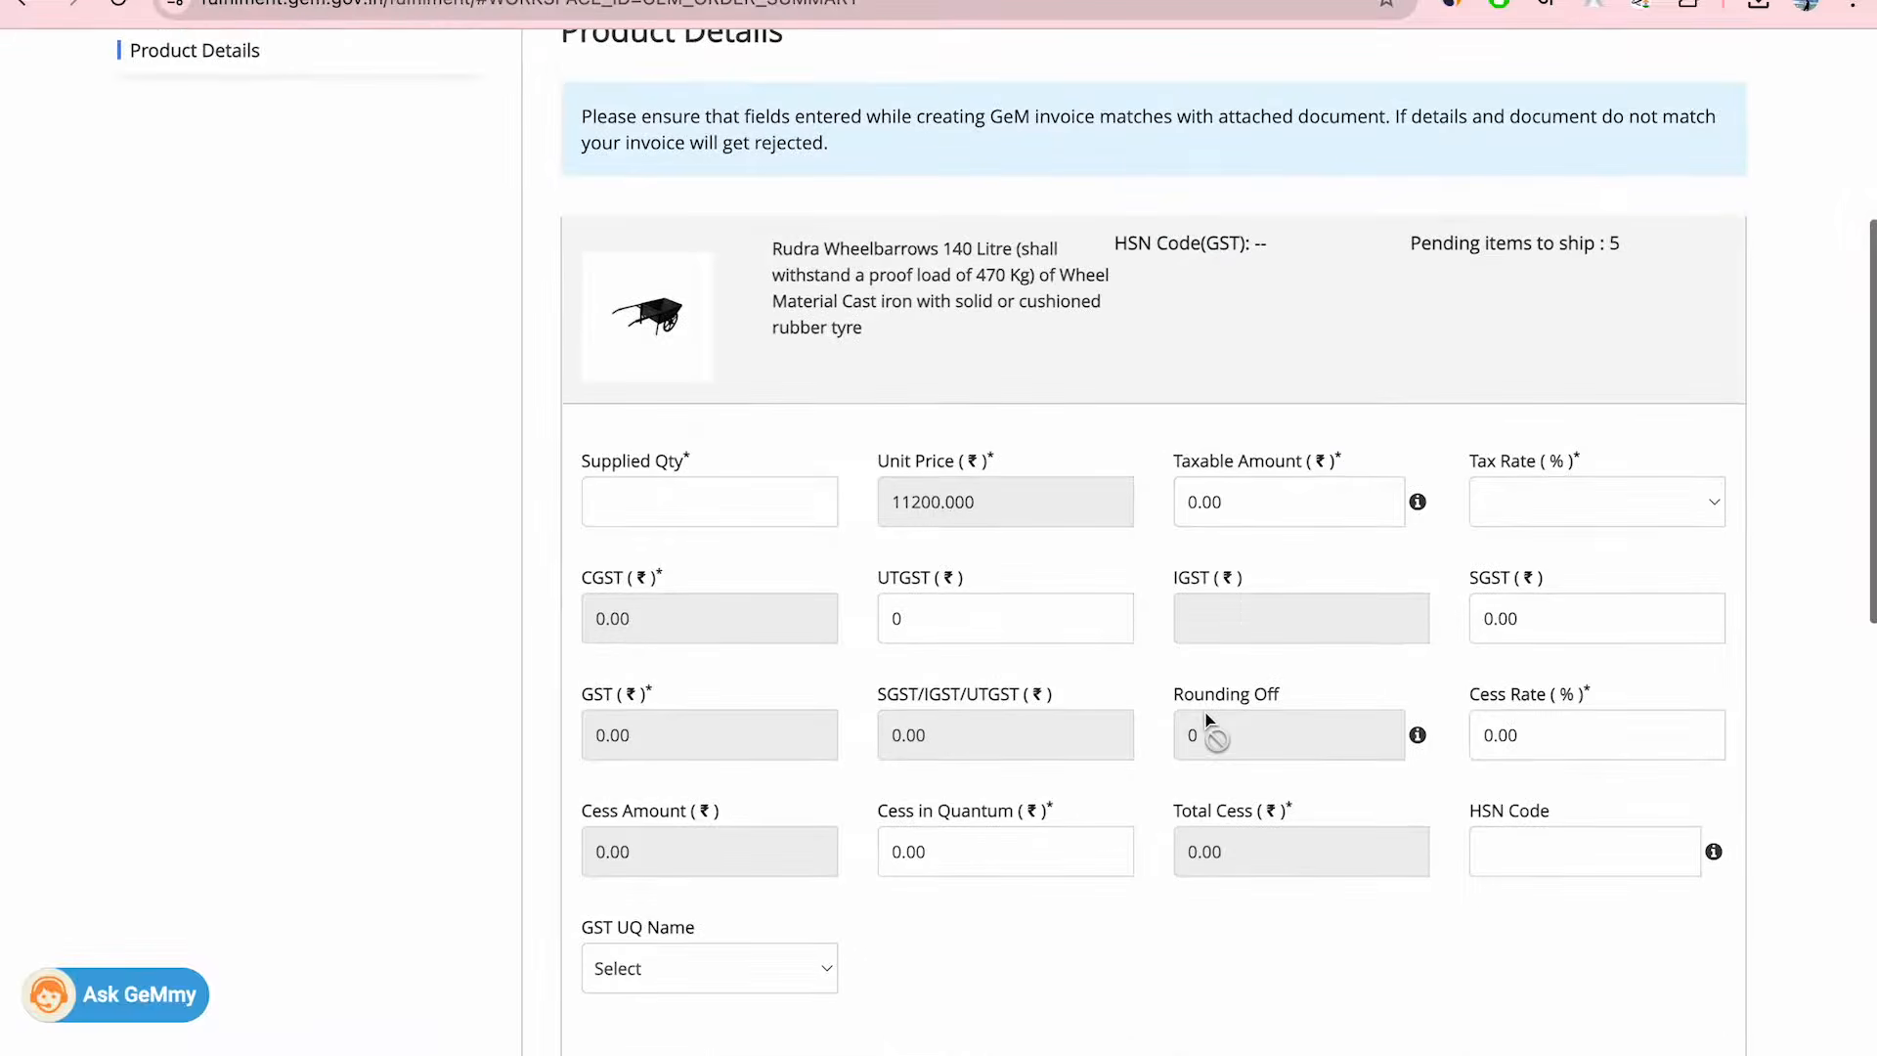
scroll(1209, 721, down, 1)
scroll(1209, 721, up, 1)
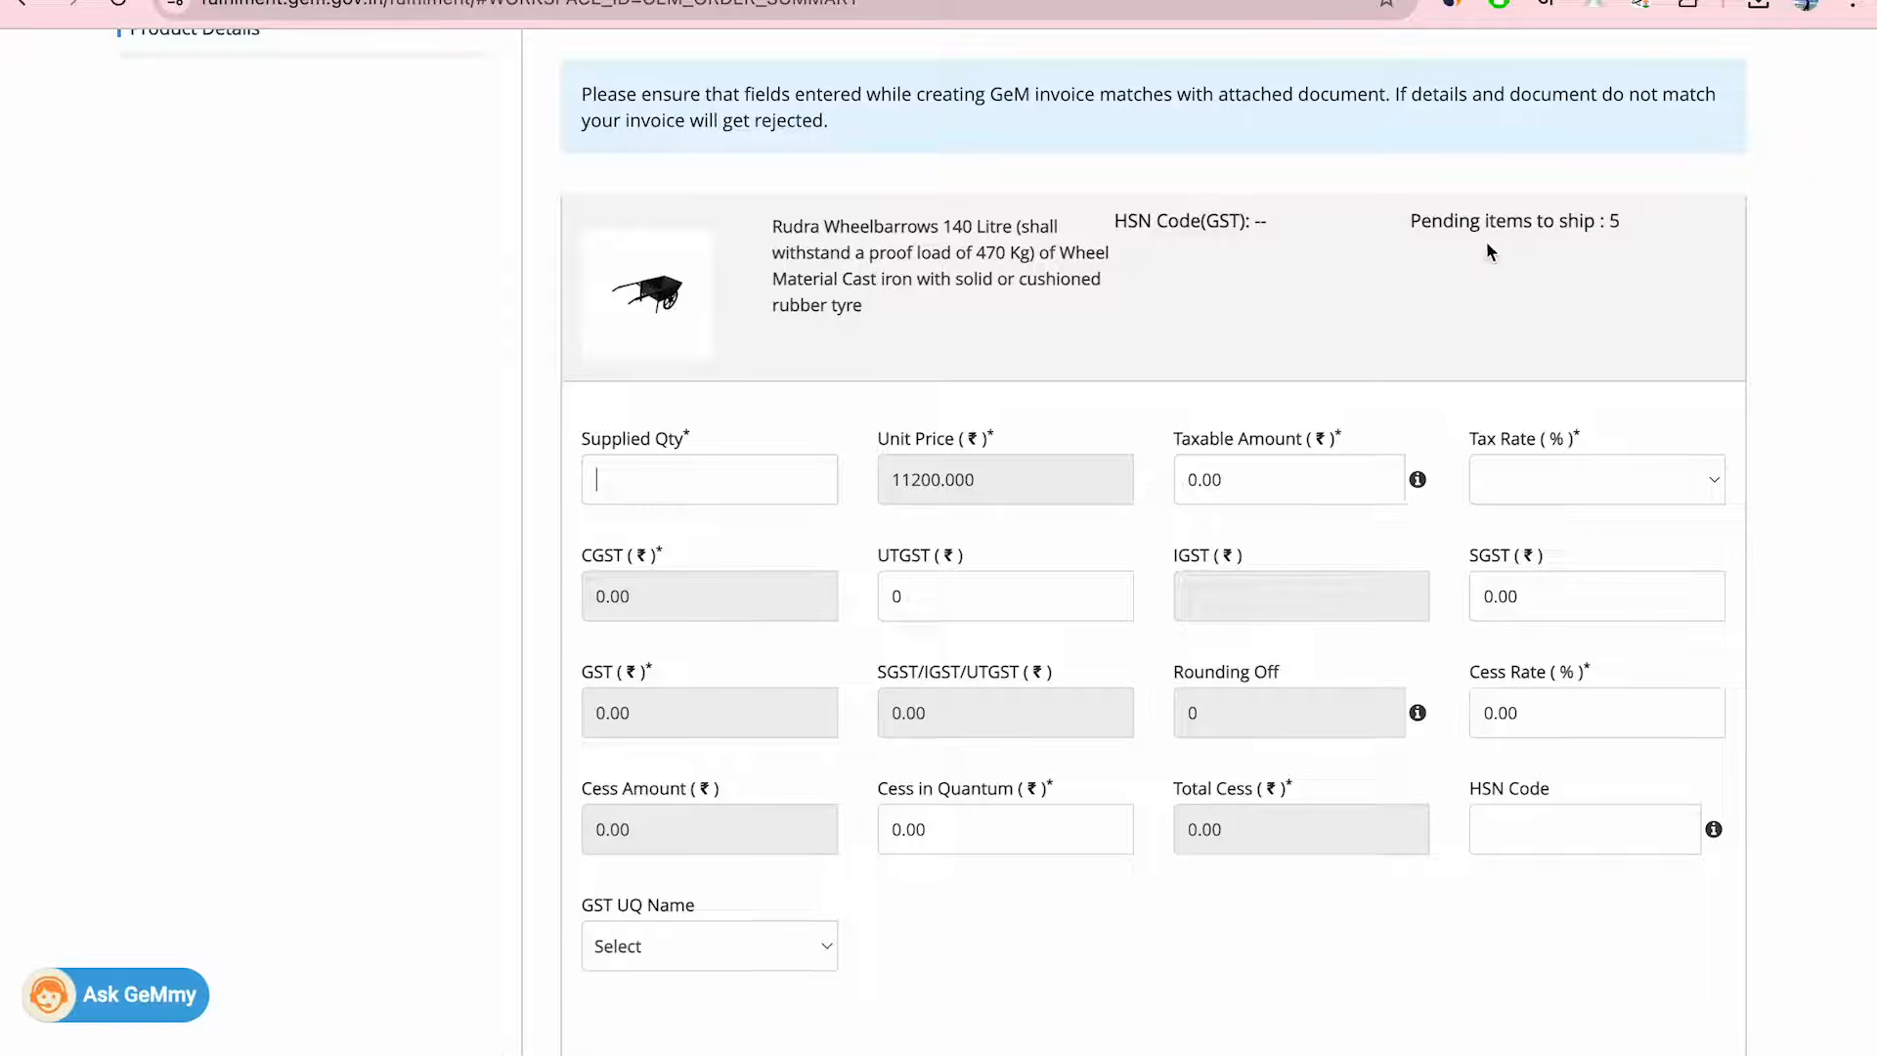
click(708, 452)
text(5.00)
click(1531, 481)
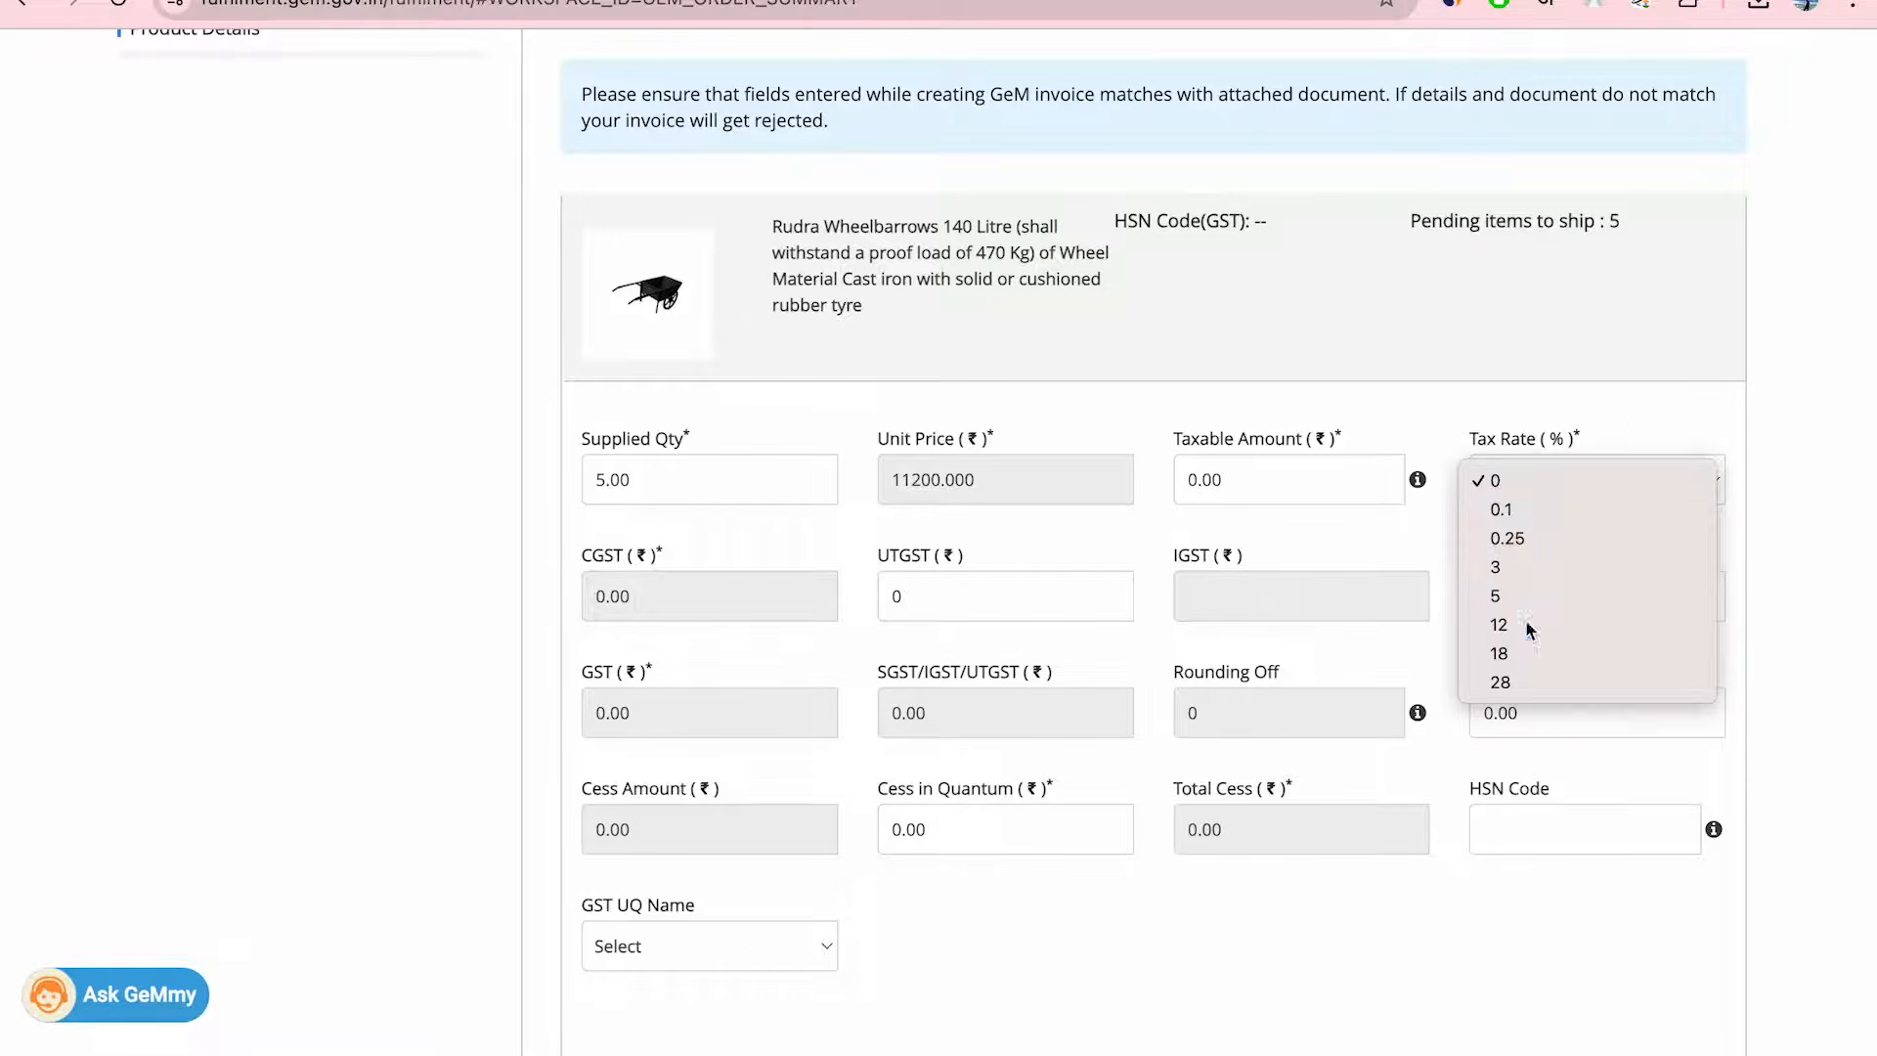
click(1653, 623)
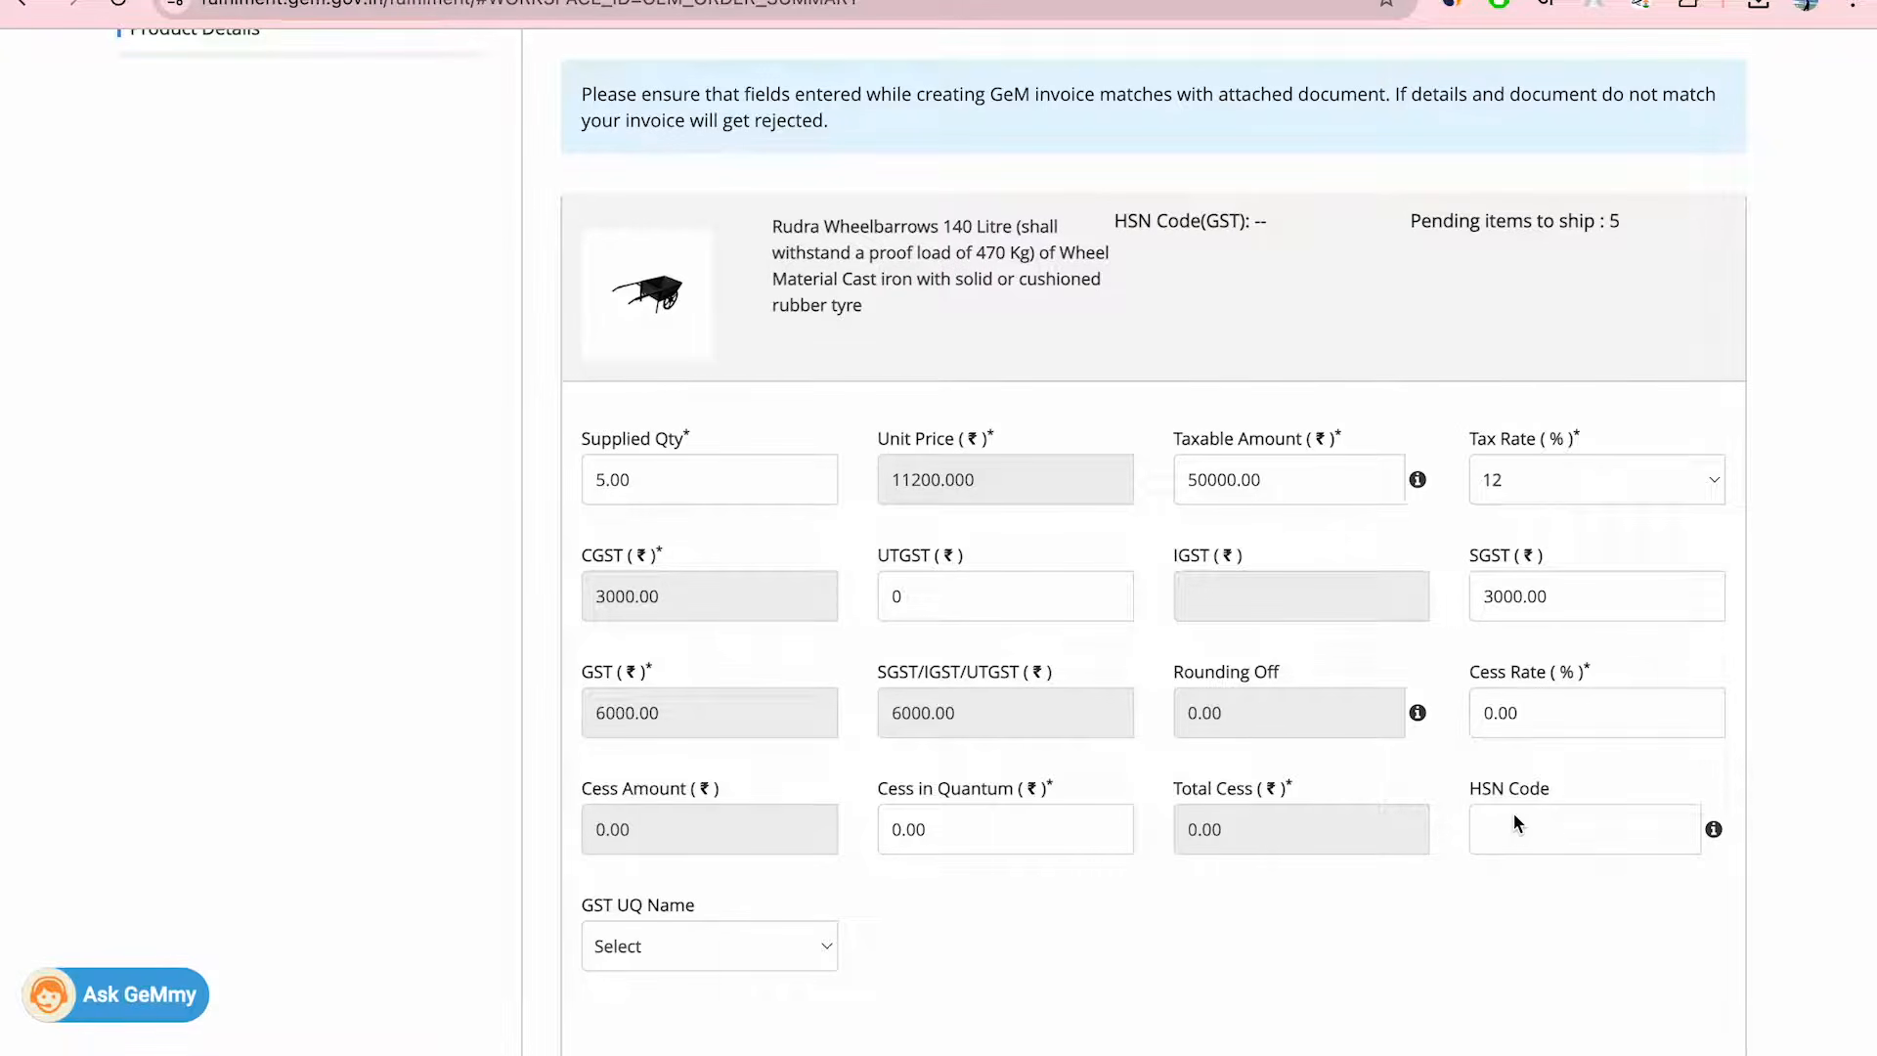
- Enter HSN code 87168010 for the wheelbarrows and set the GST UQ name to UNITS
text(87168010)
scroll(1142, 609, down, 5)
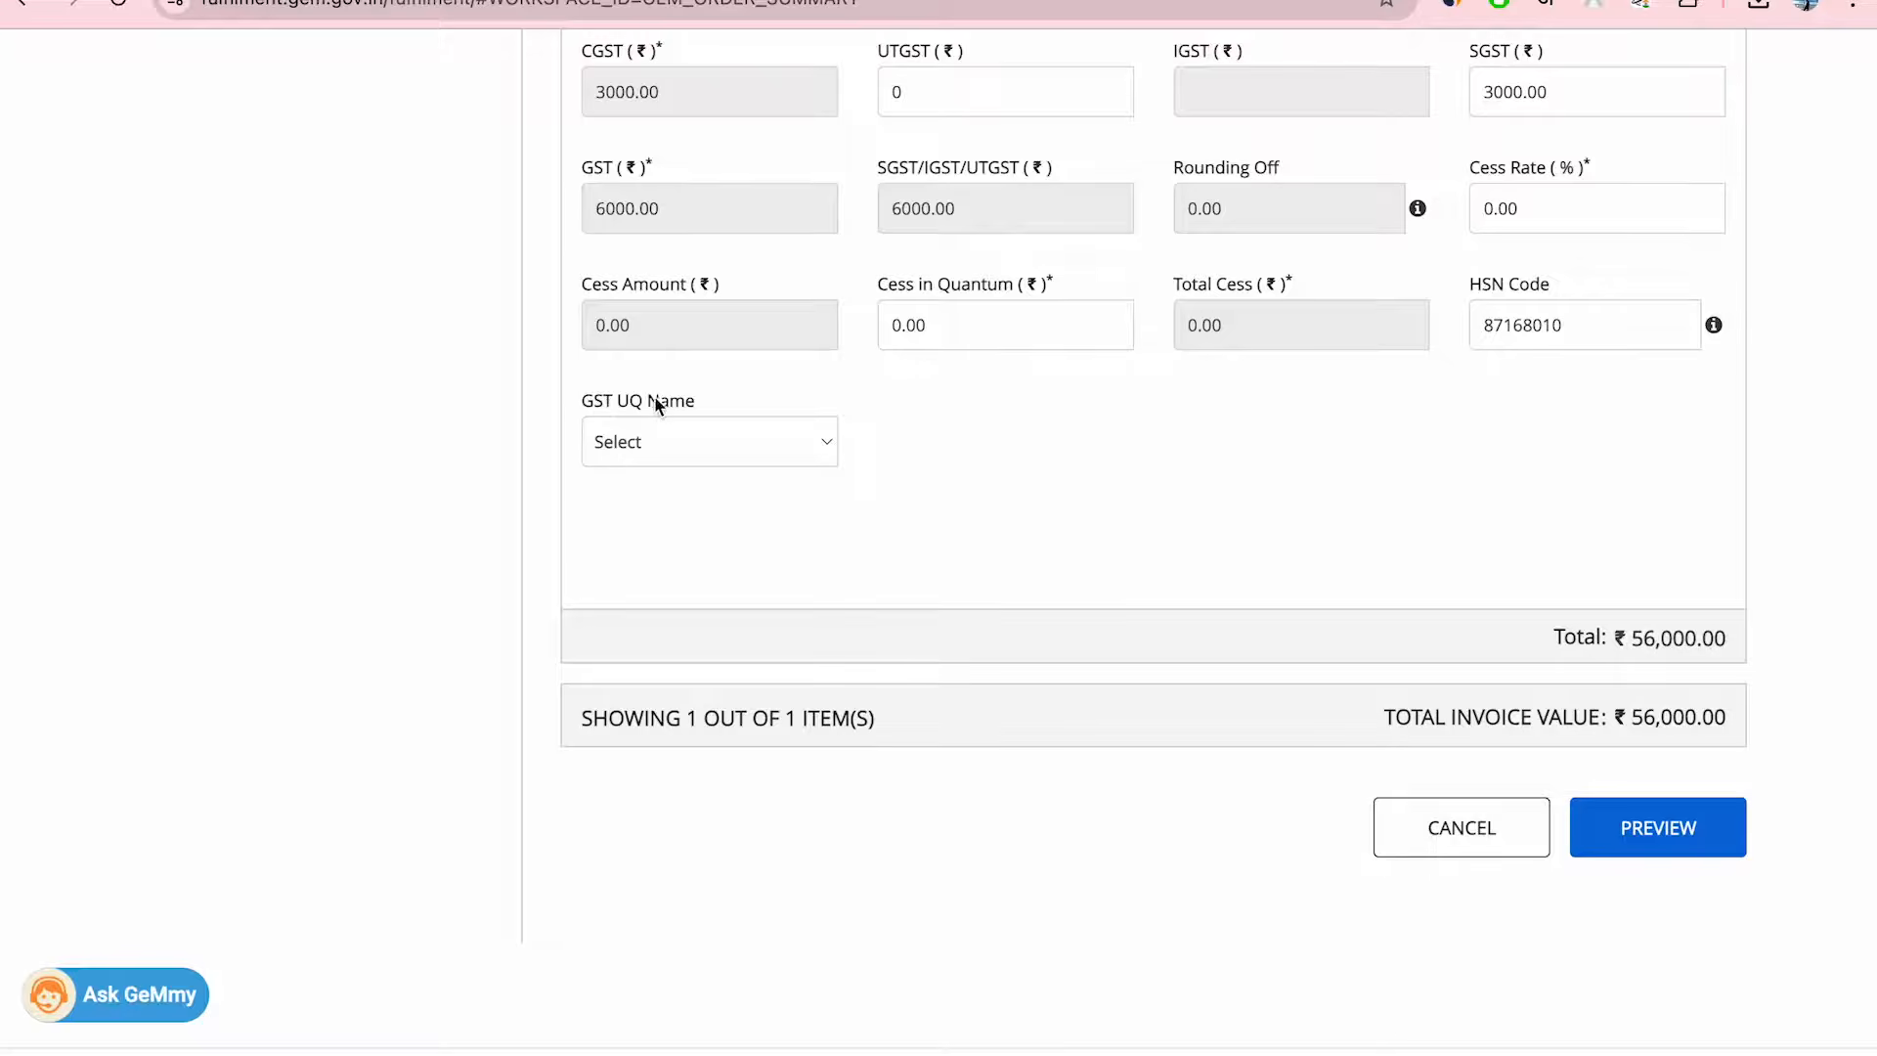
click(736, 443)
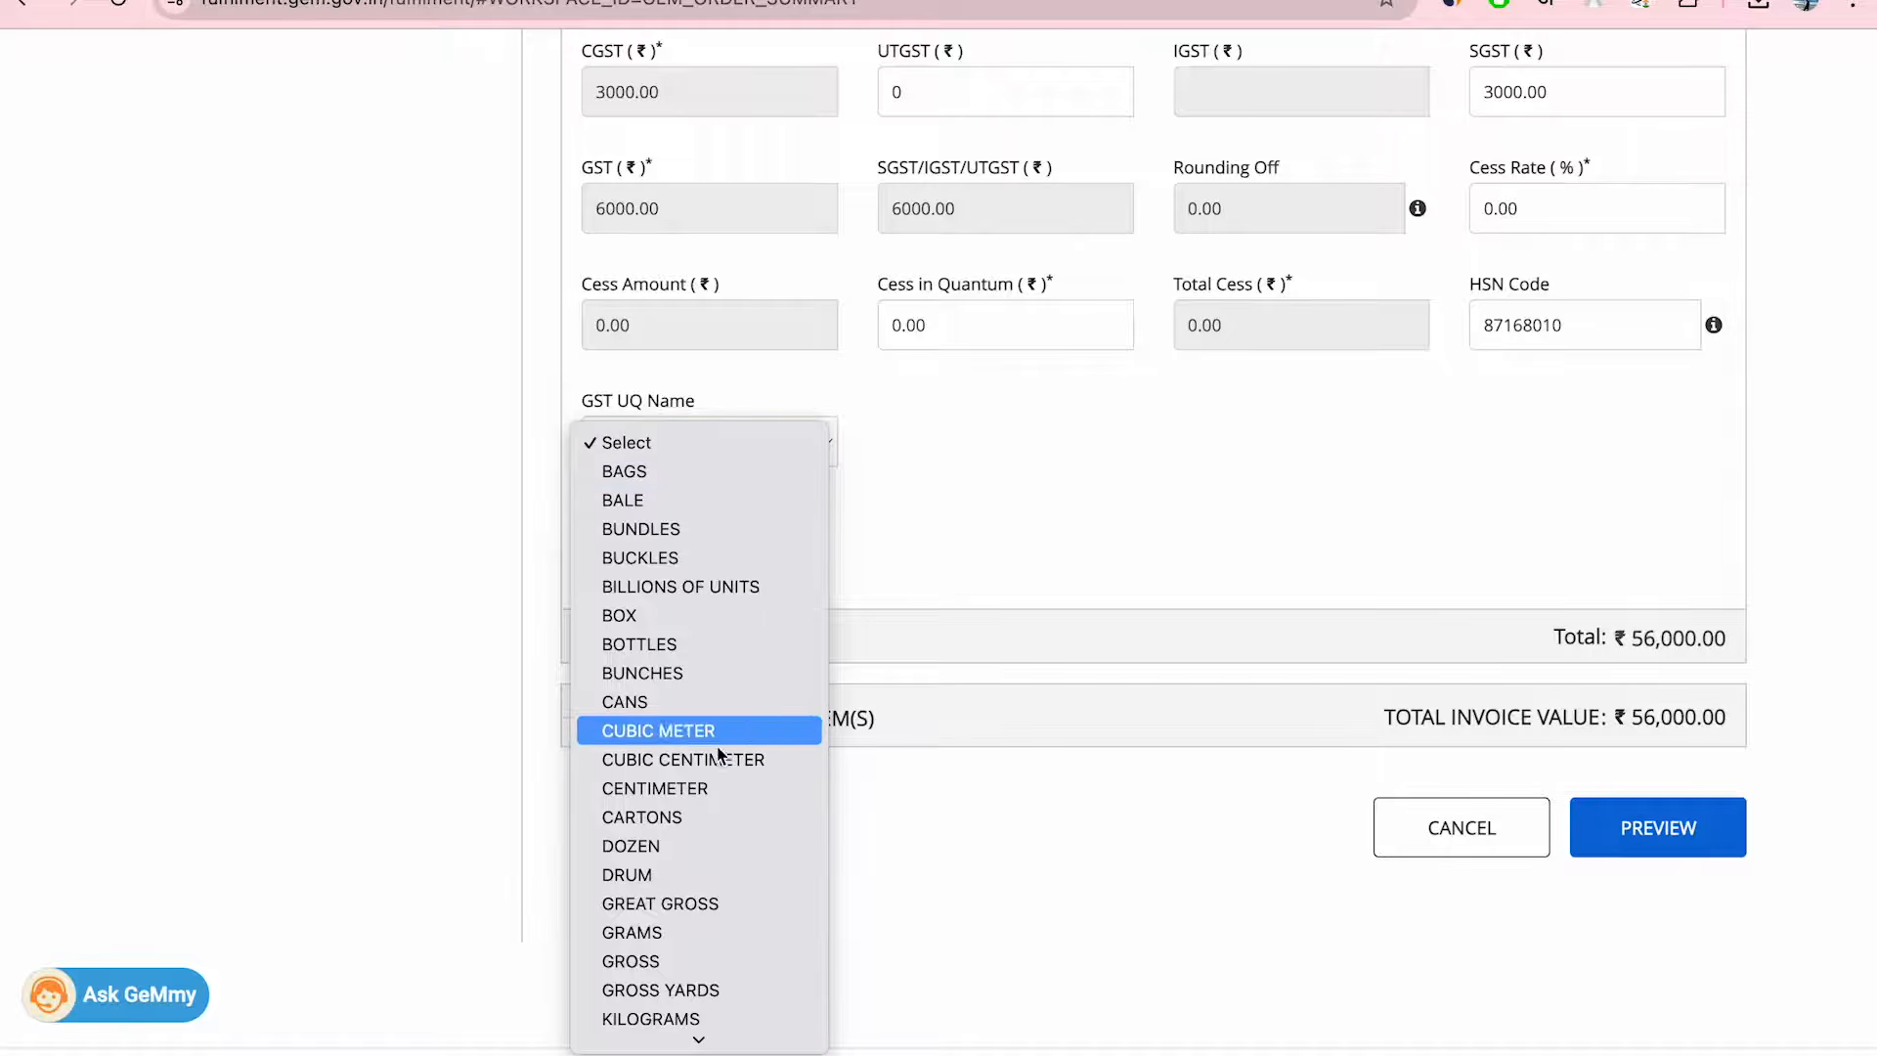
key(n)
key(Return)
click(708, 443)
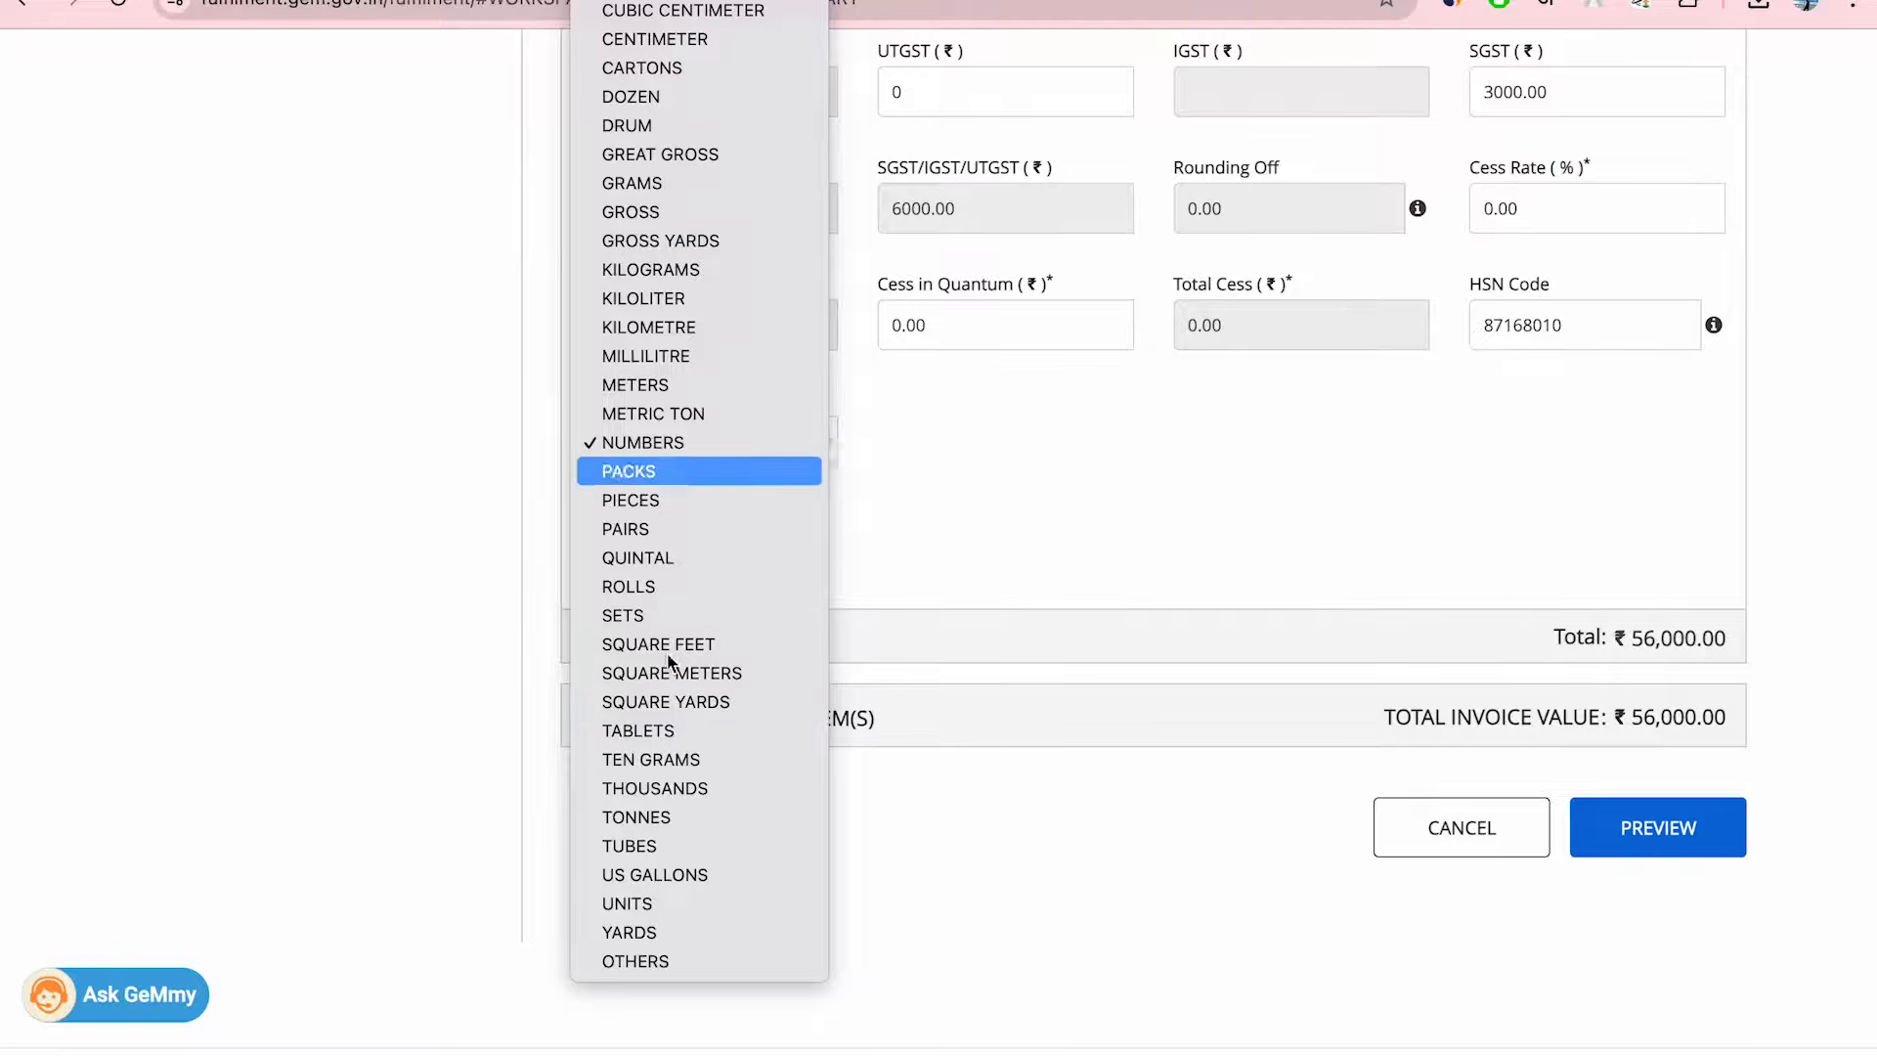
- Preview the invoice, accept the declaration that its details are true and correct, and create it
click(1678, 833)
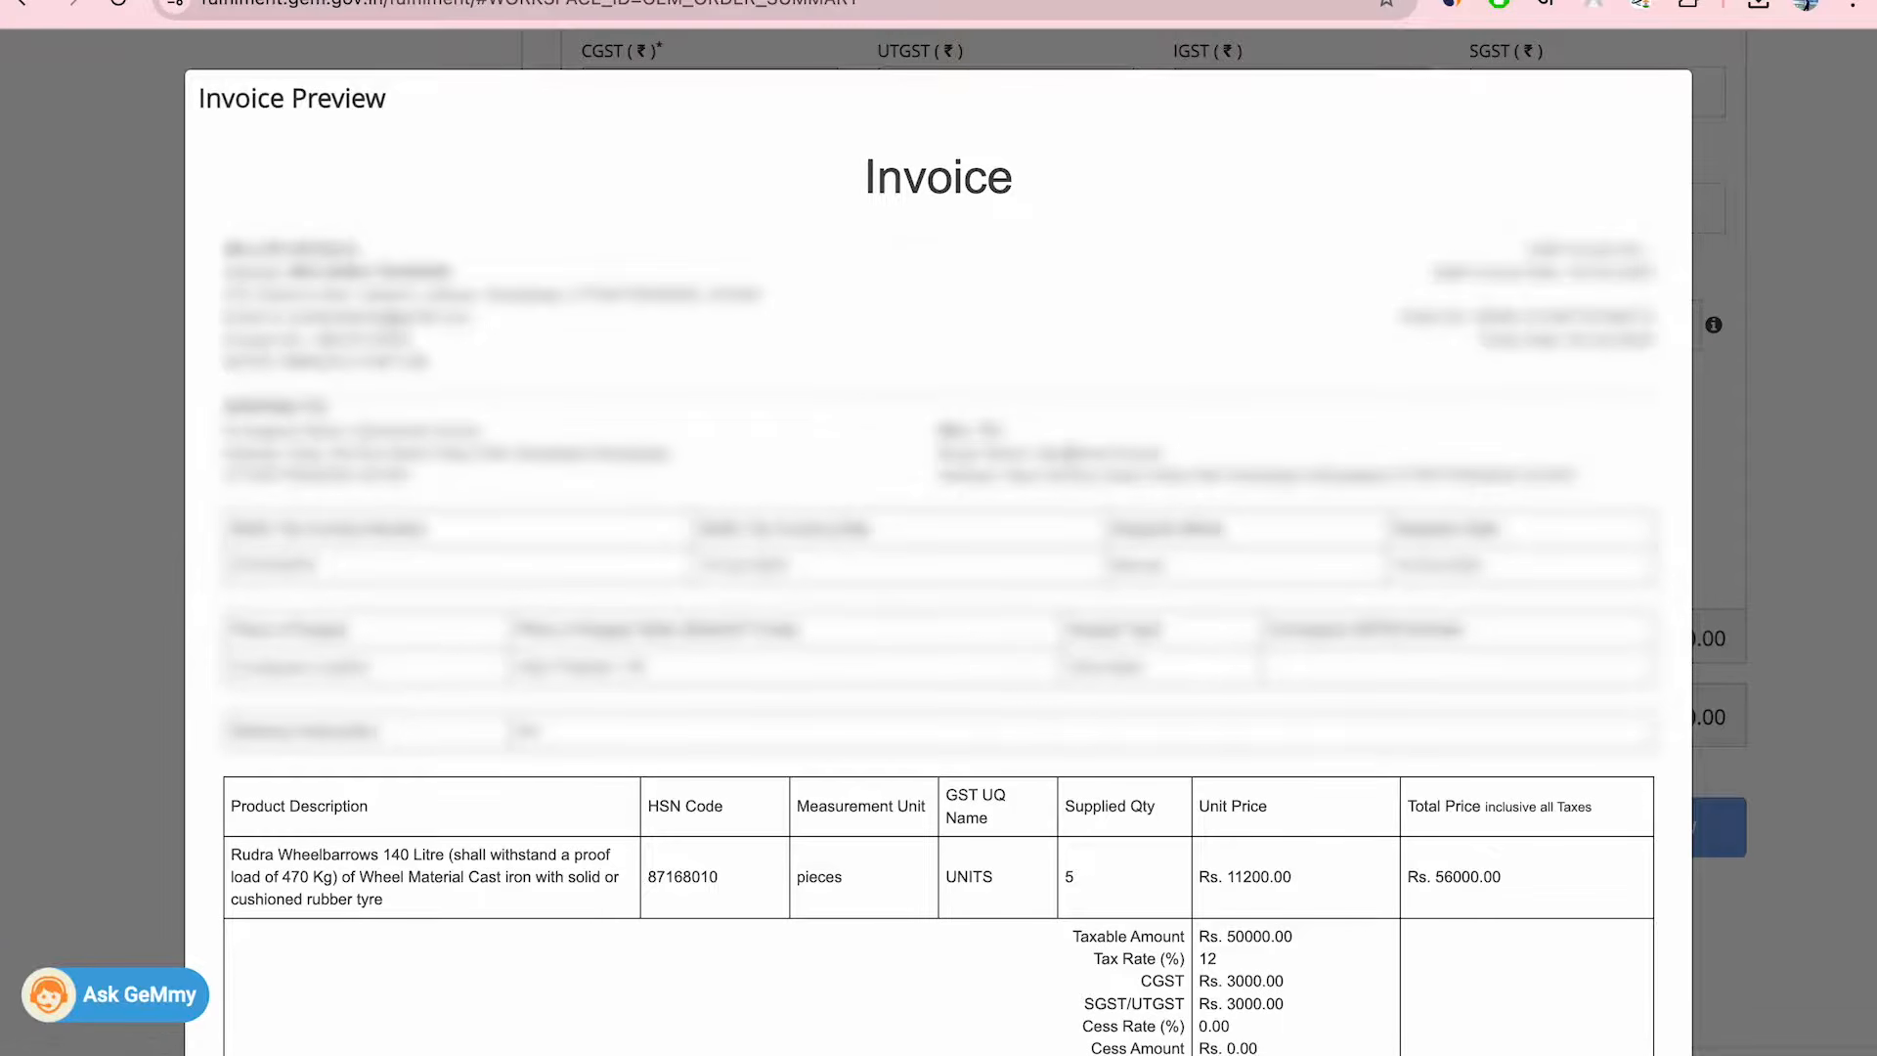
scroll(1039, 525, down, 5)
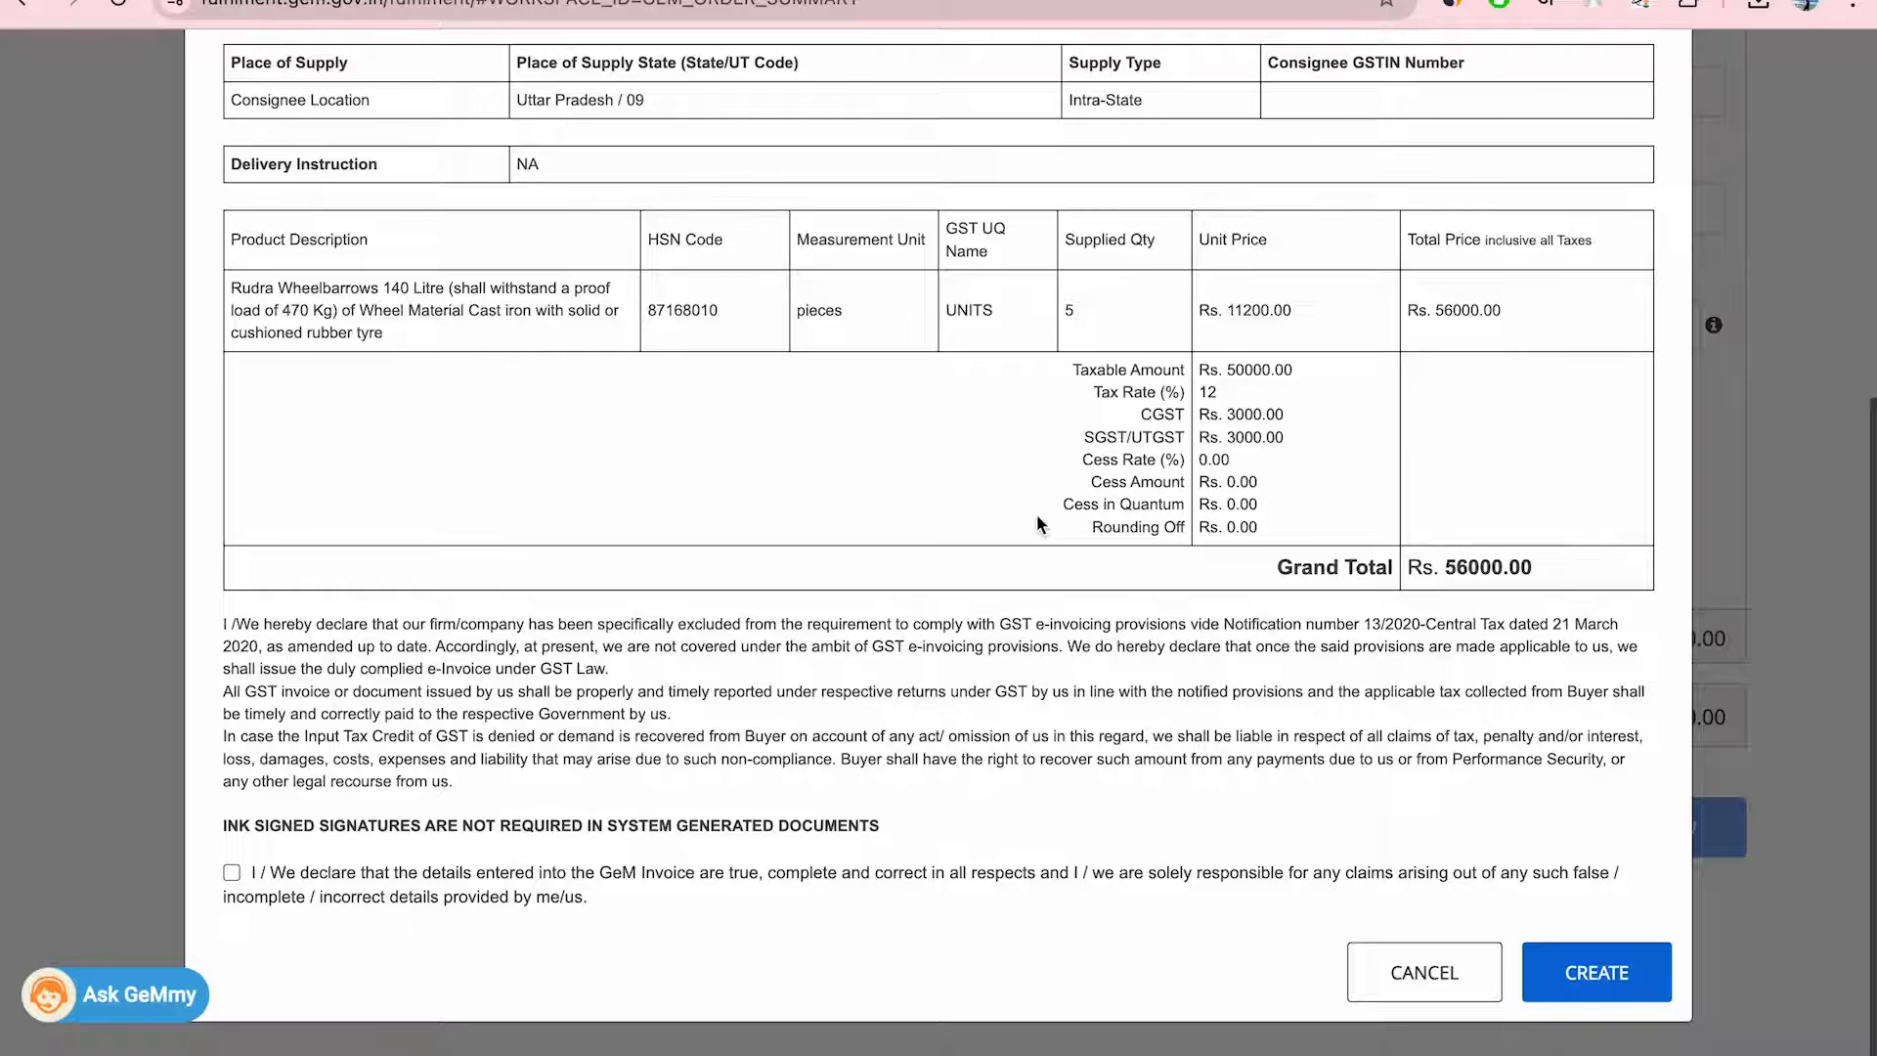
click(232, 874)
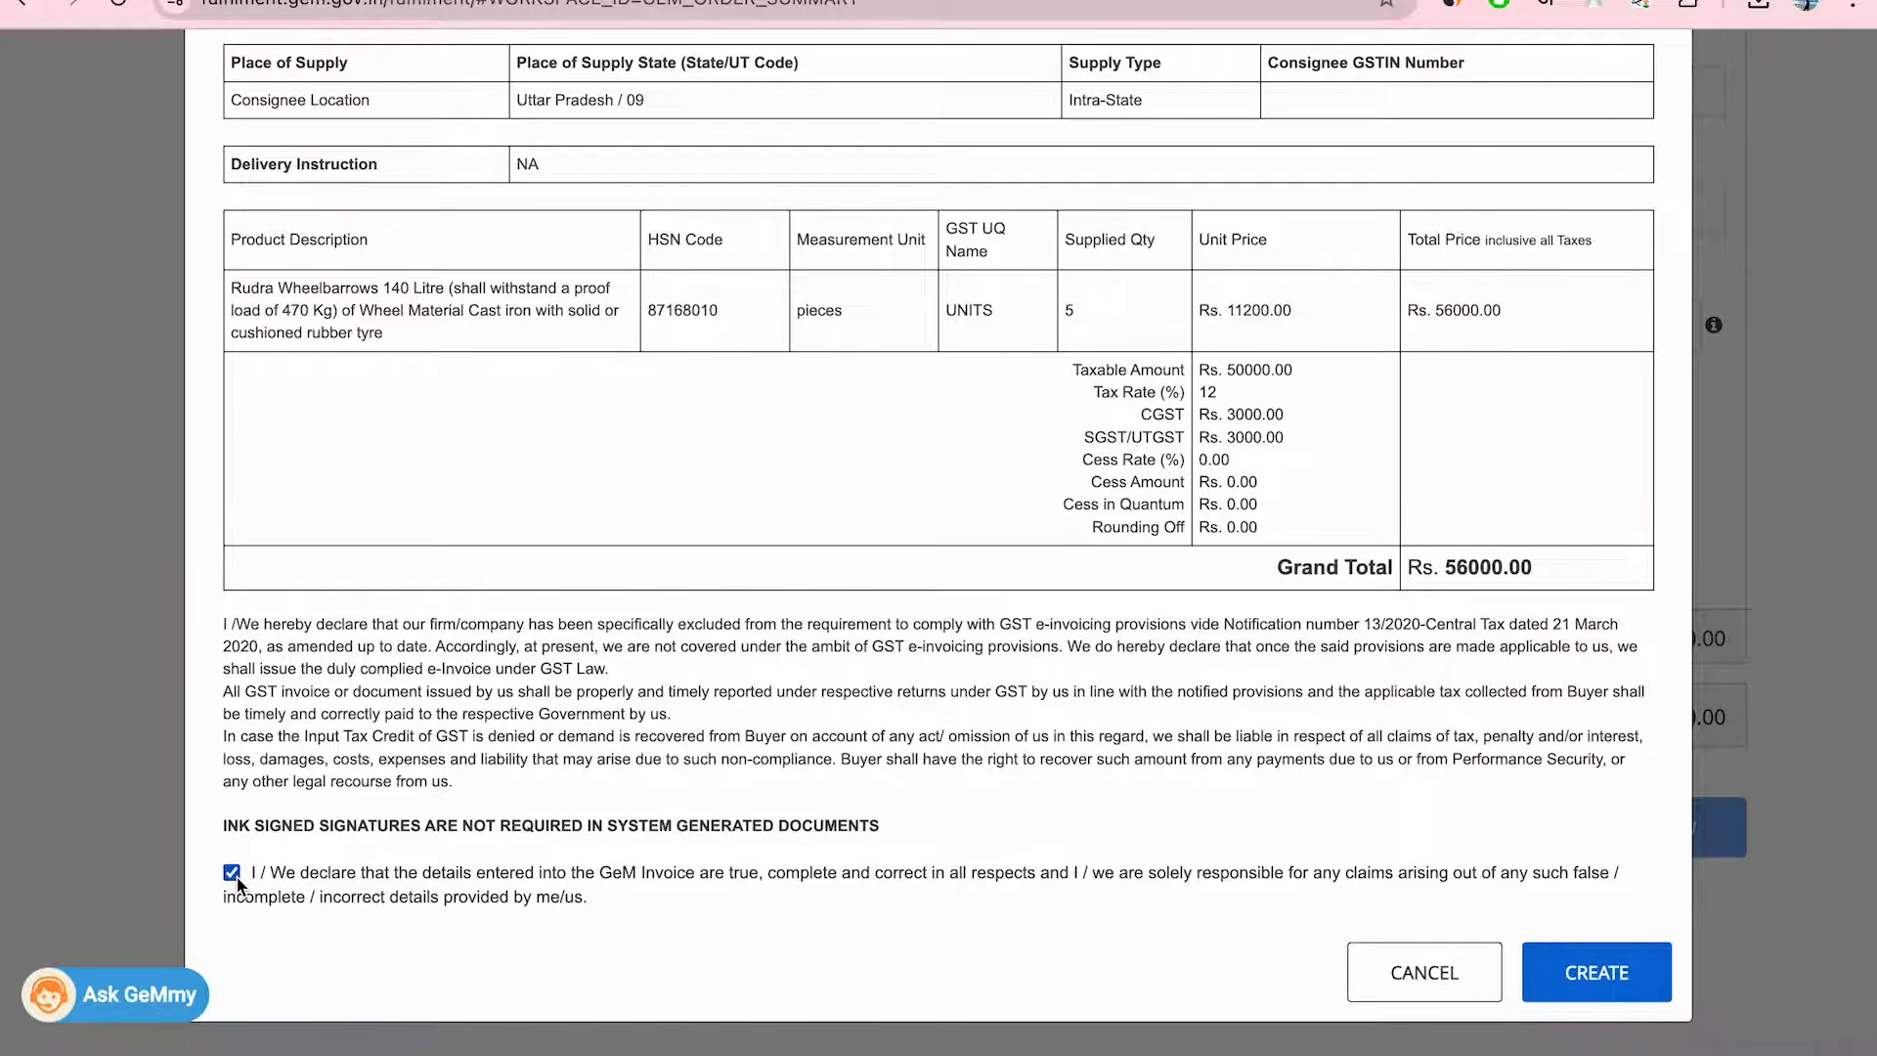
click(1591, 978)
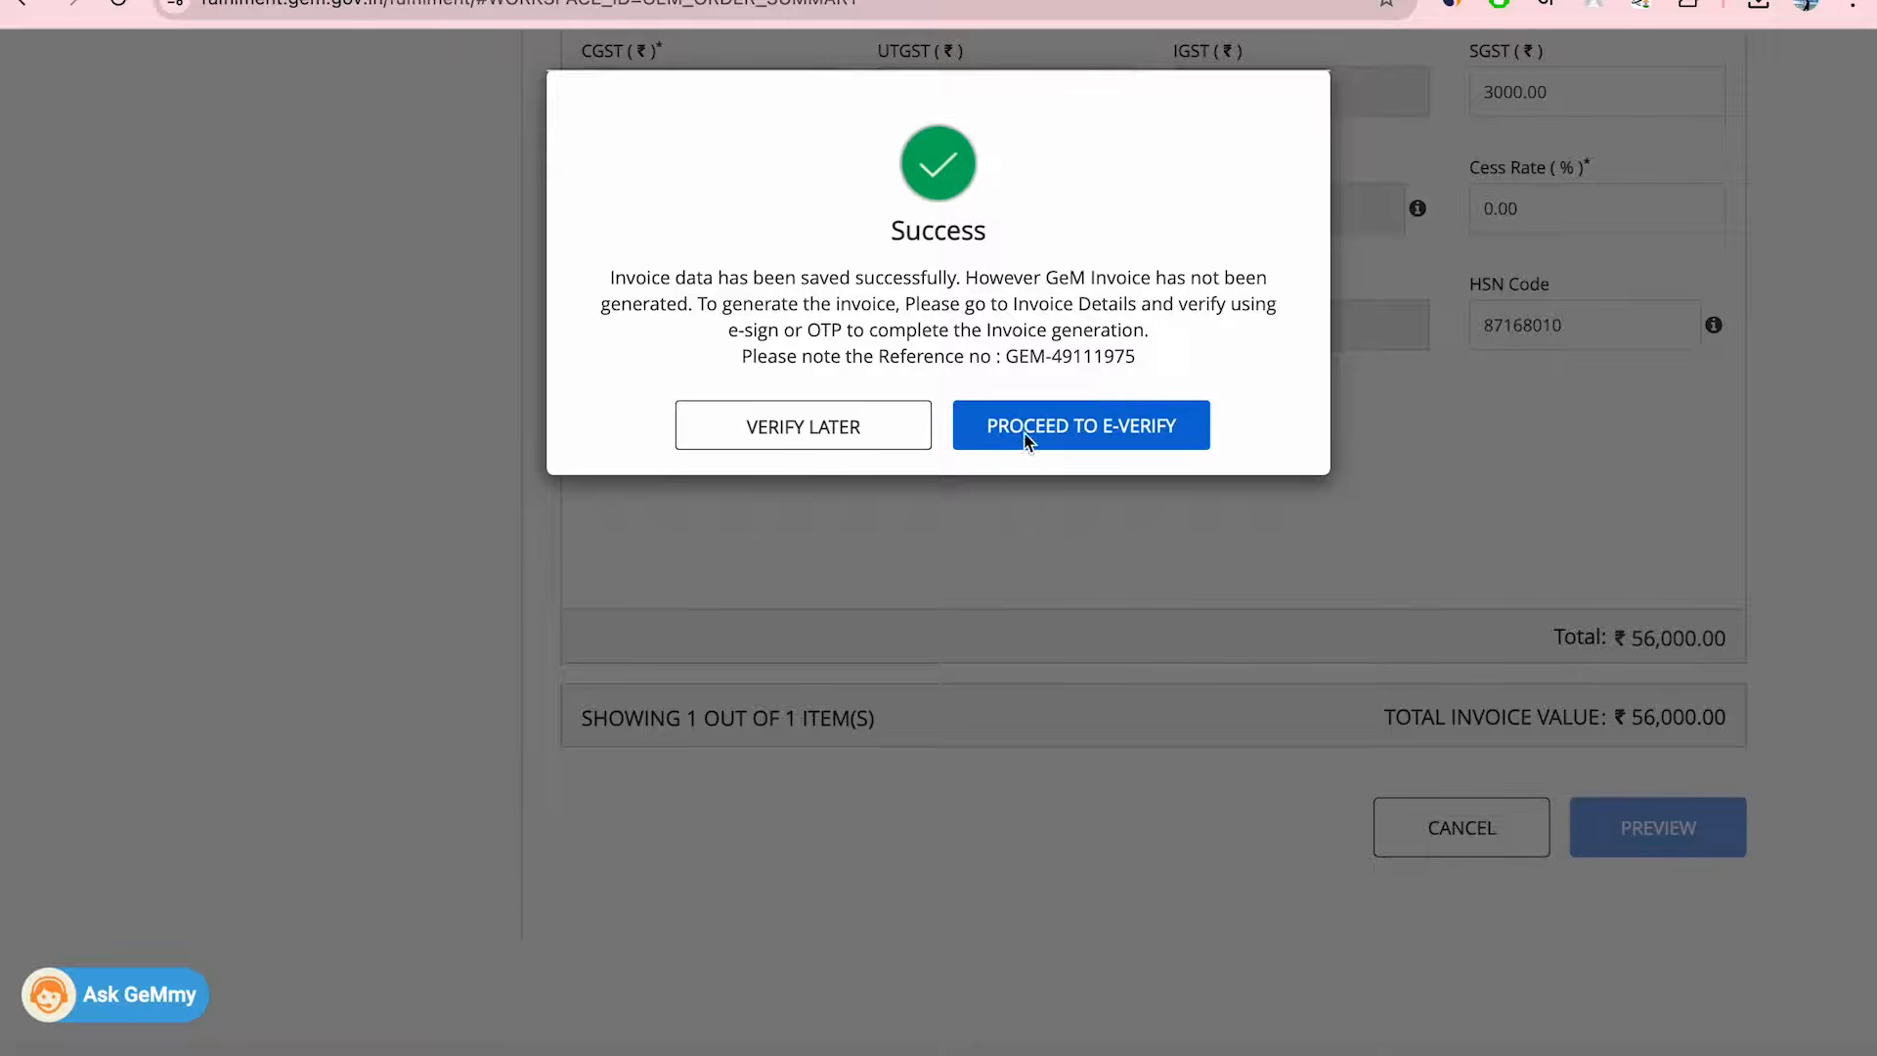
- E-verify the created invoice through OTP Verification by entering the one-time password and acknowledging the result
click(1118, 431)
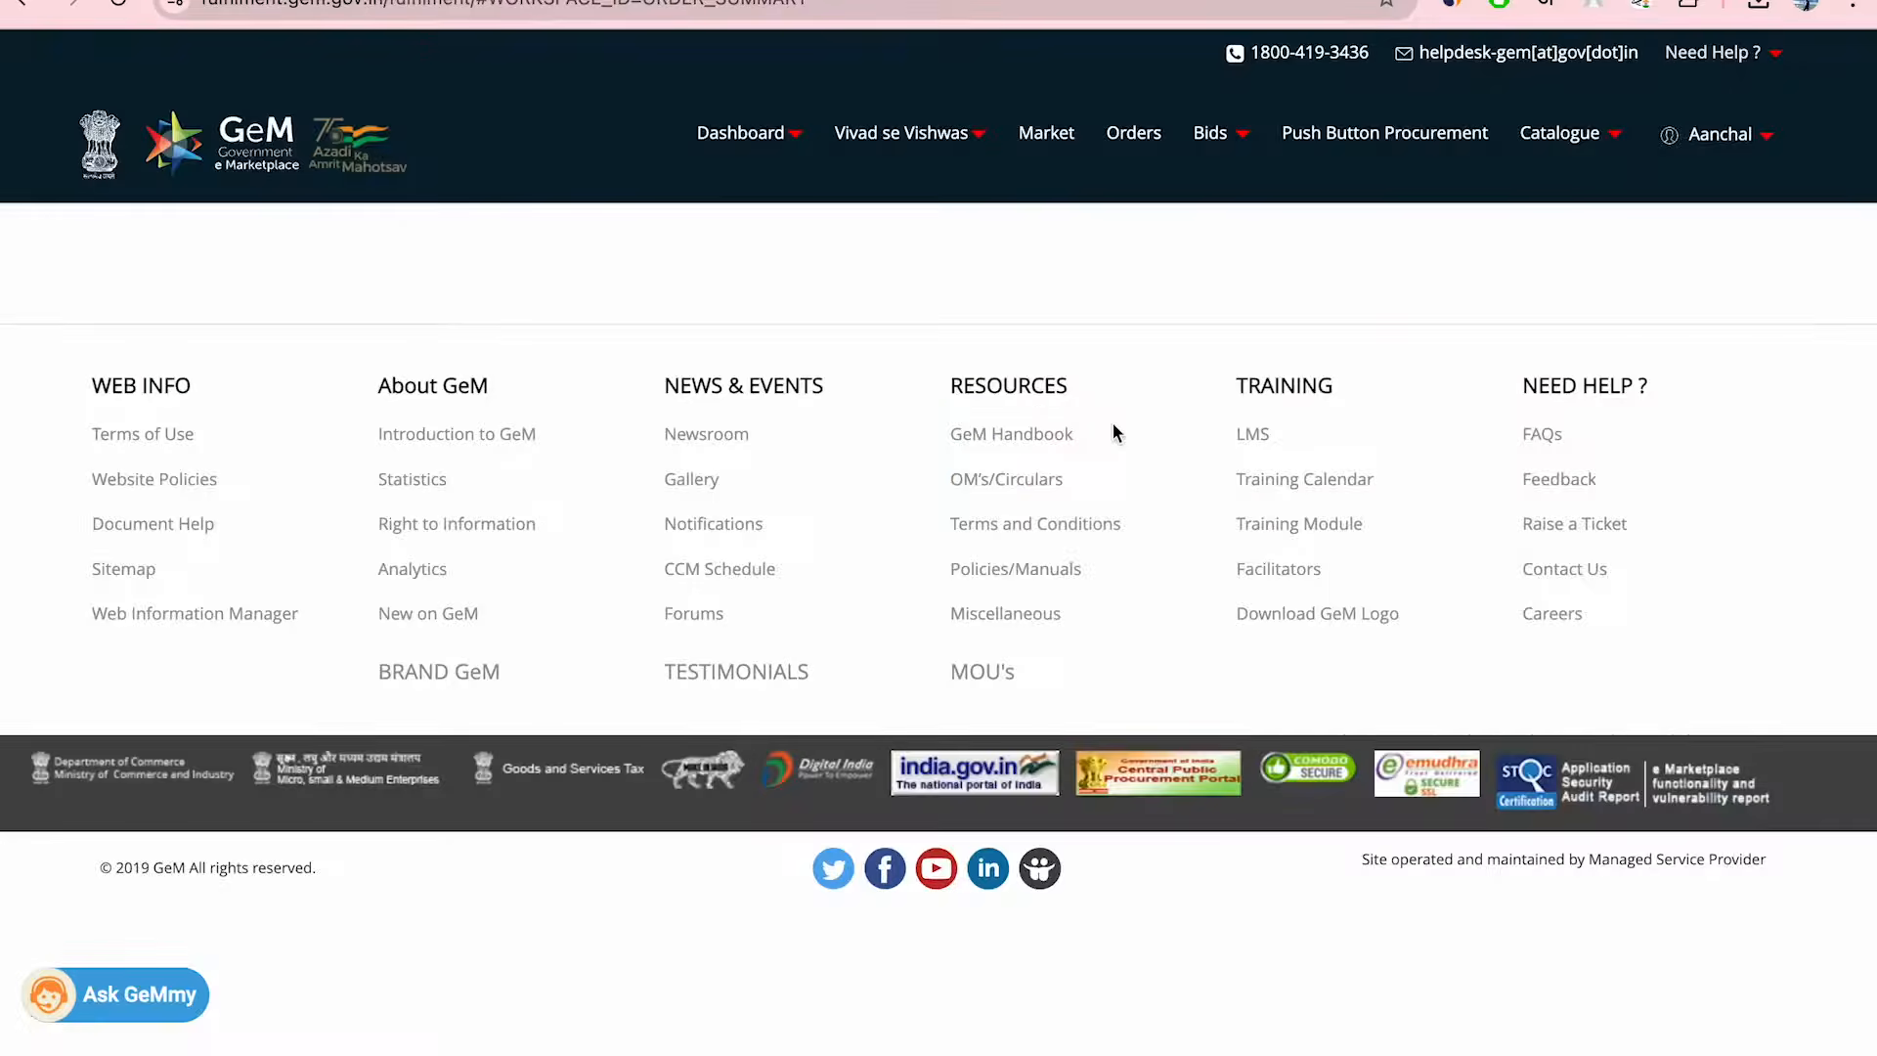
click(614, 191)
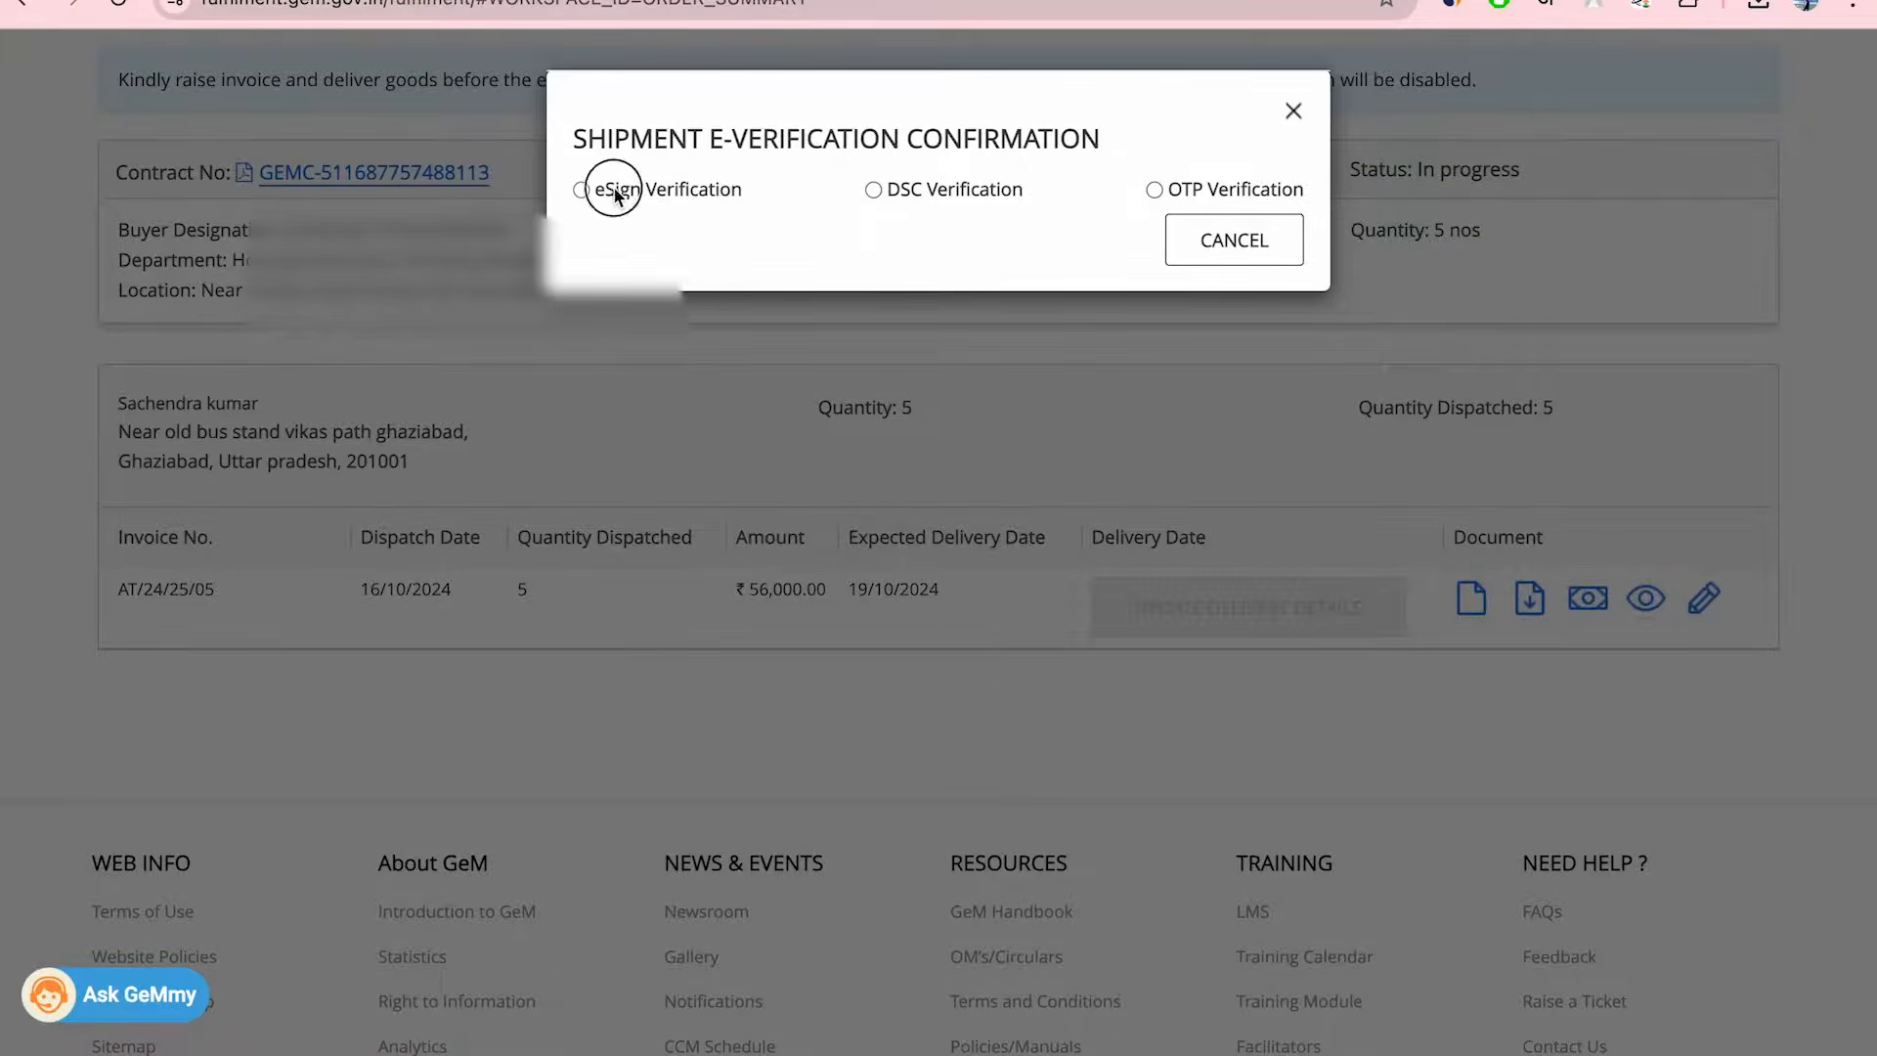
click(1154, 190)
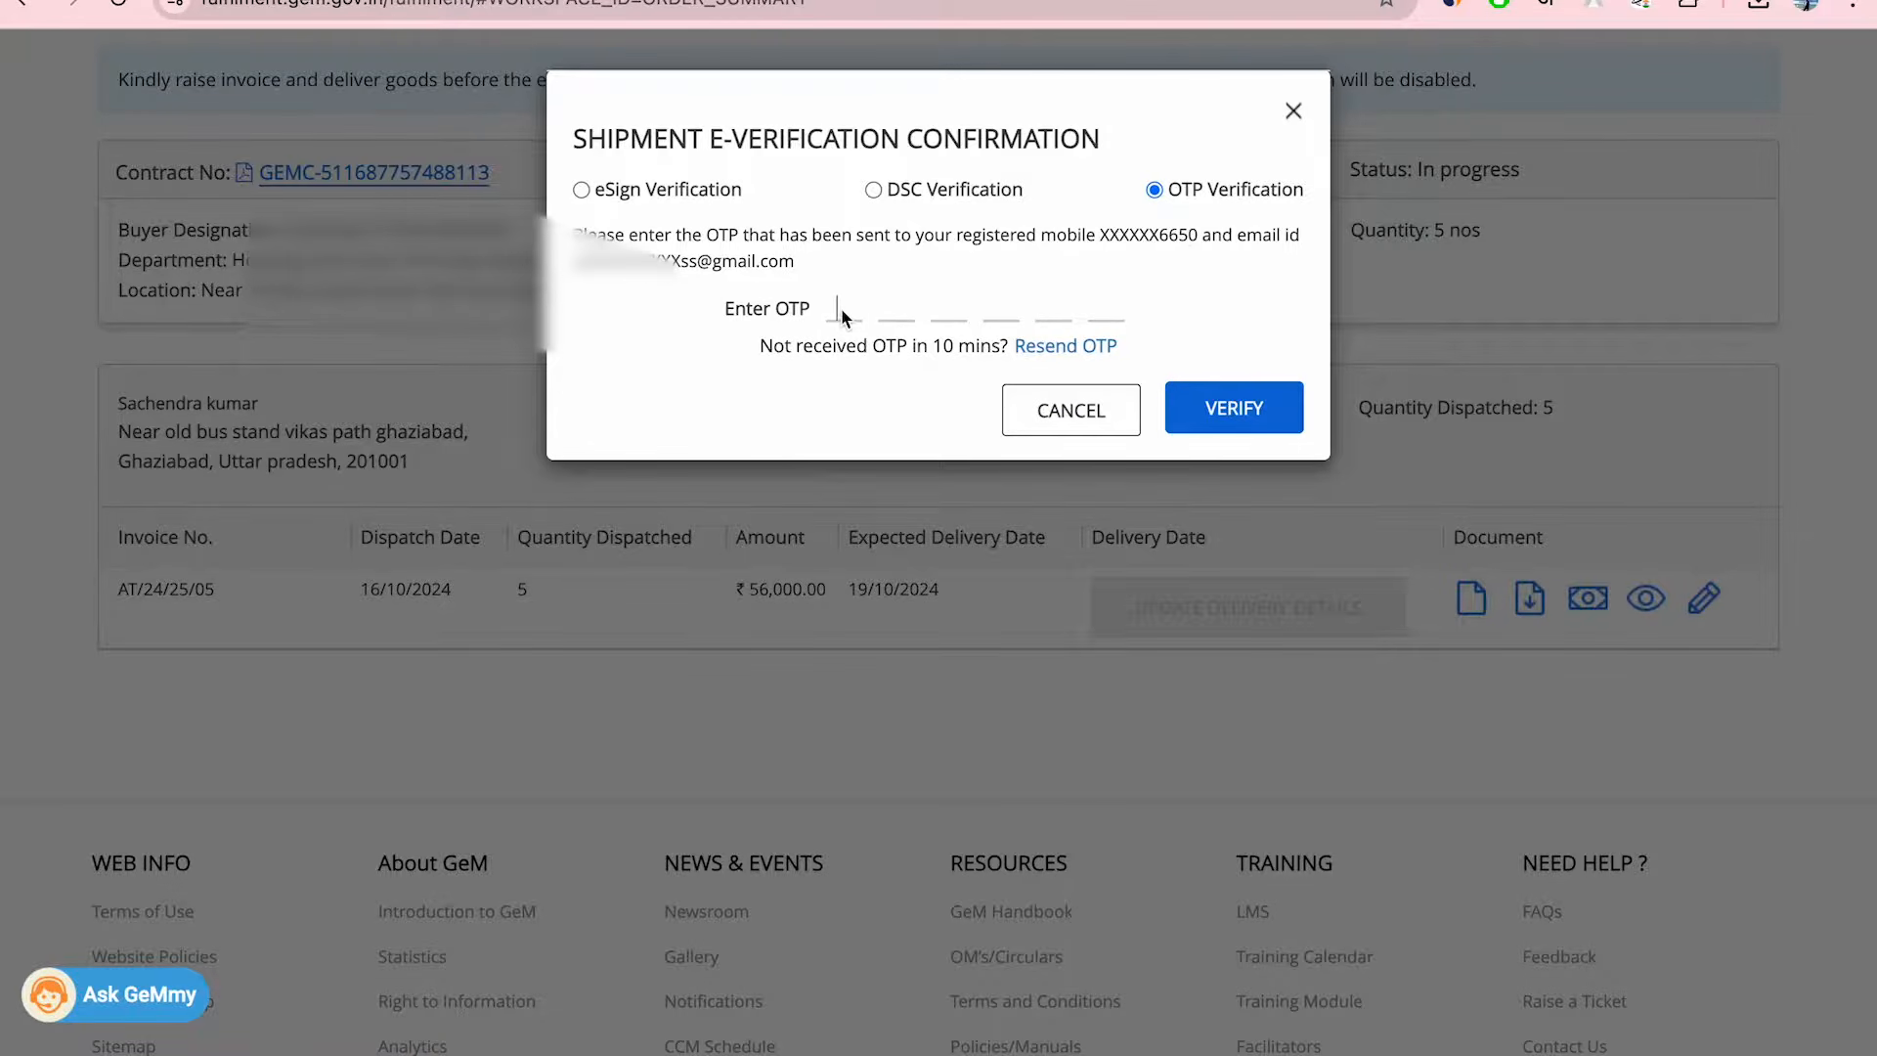
key(ctrl+v)
click(1244, 416)
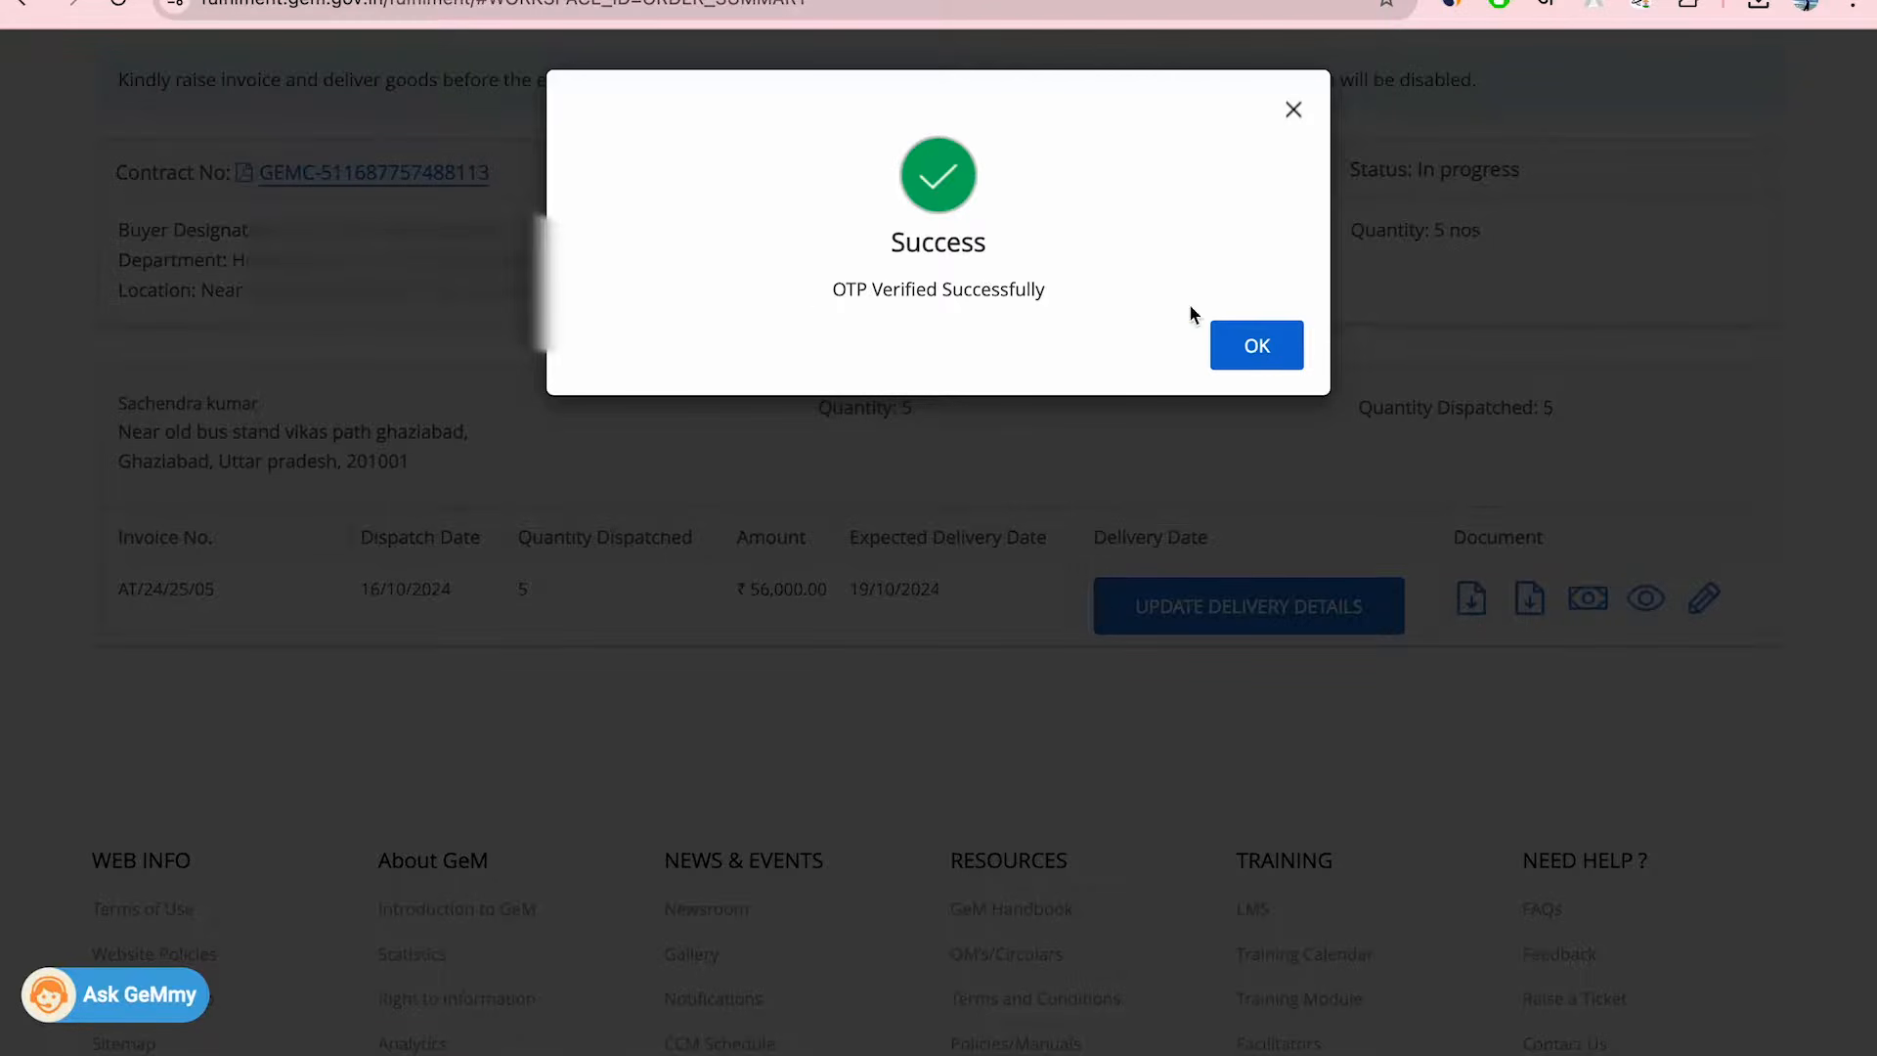
click(1286, 364)
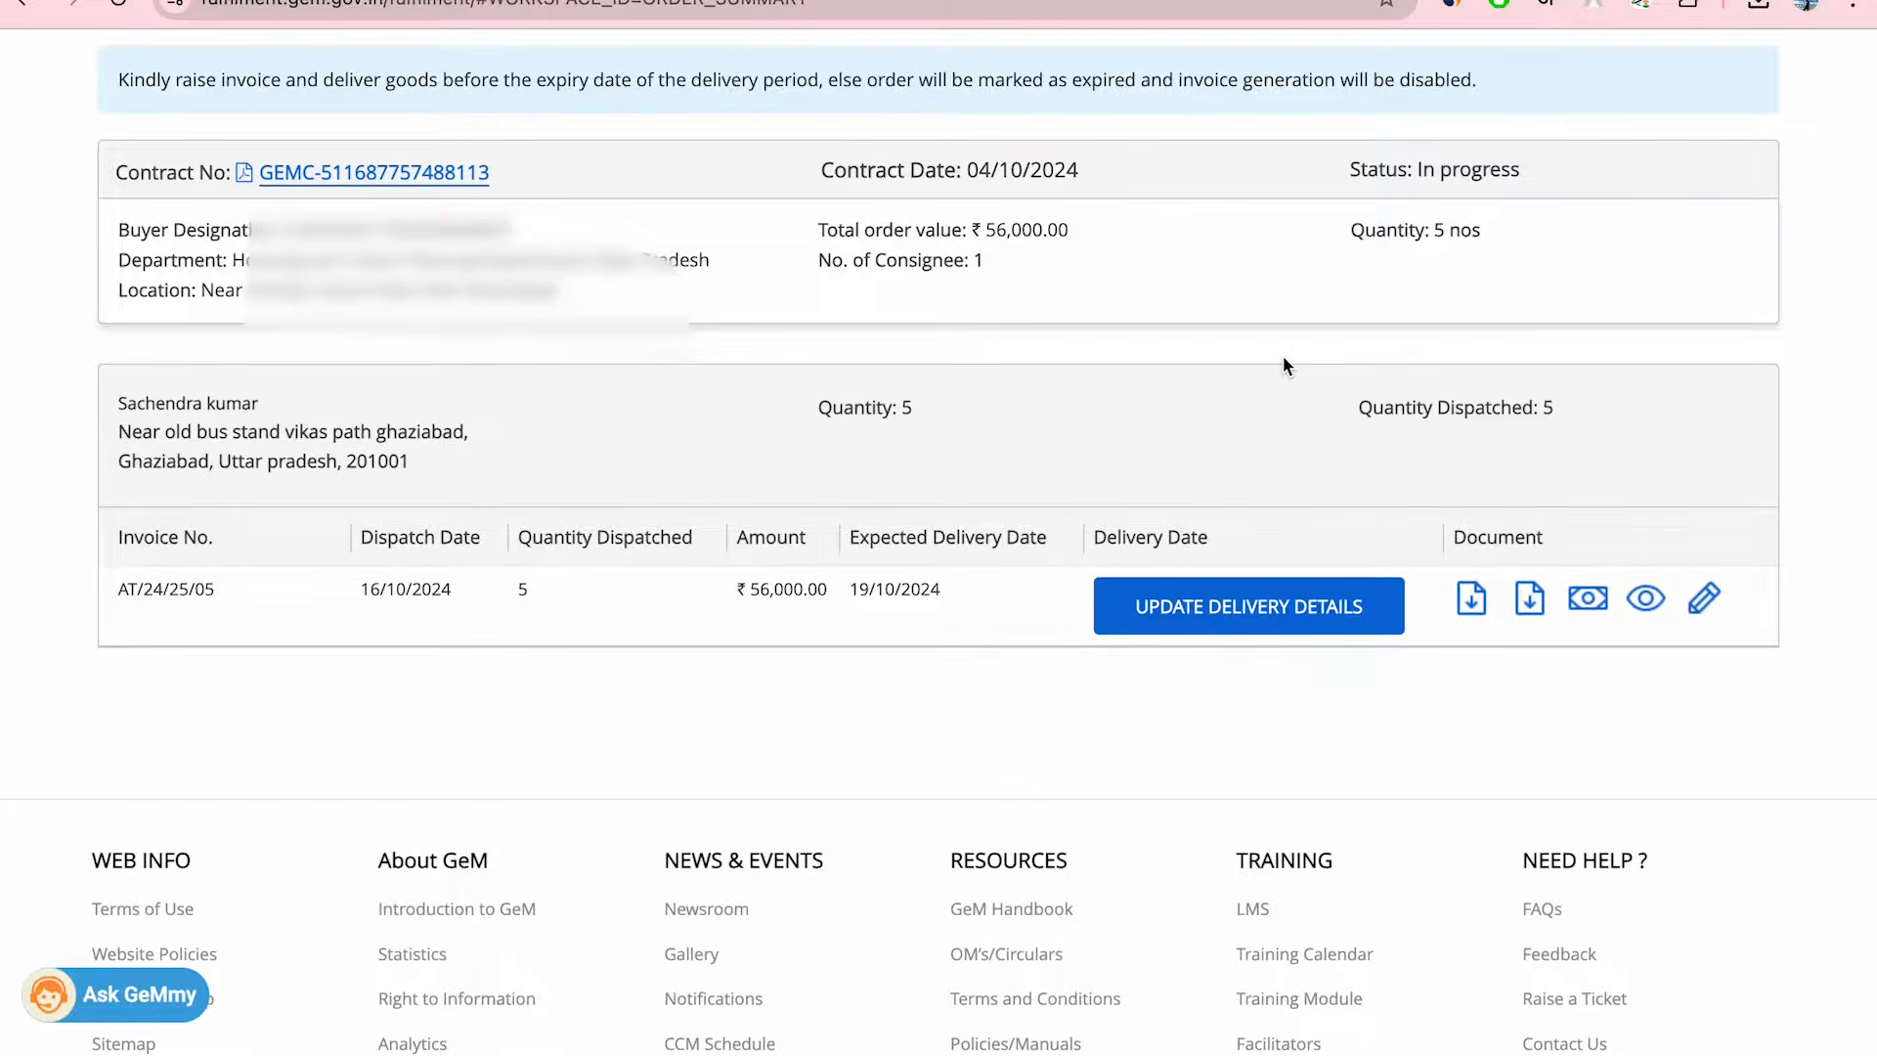
- Download the GeM invoice and the dispatch slip for the shipment
click(1476, 596)
click(1563, 86)
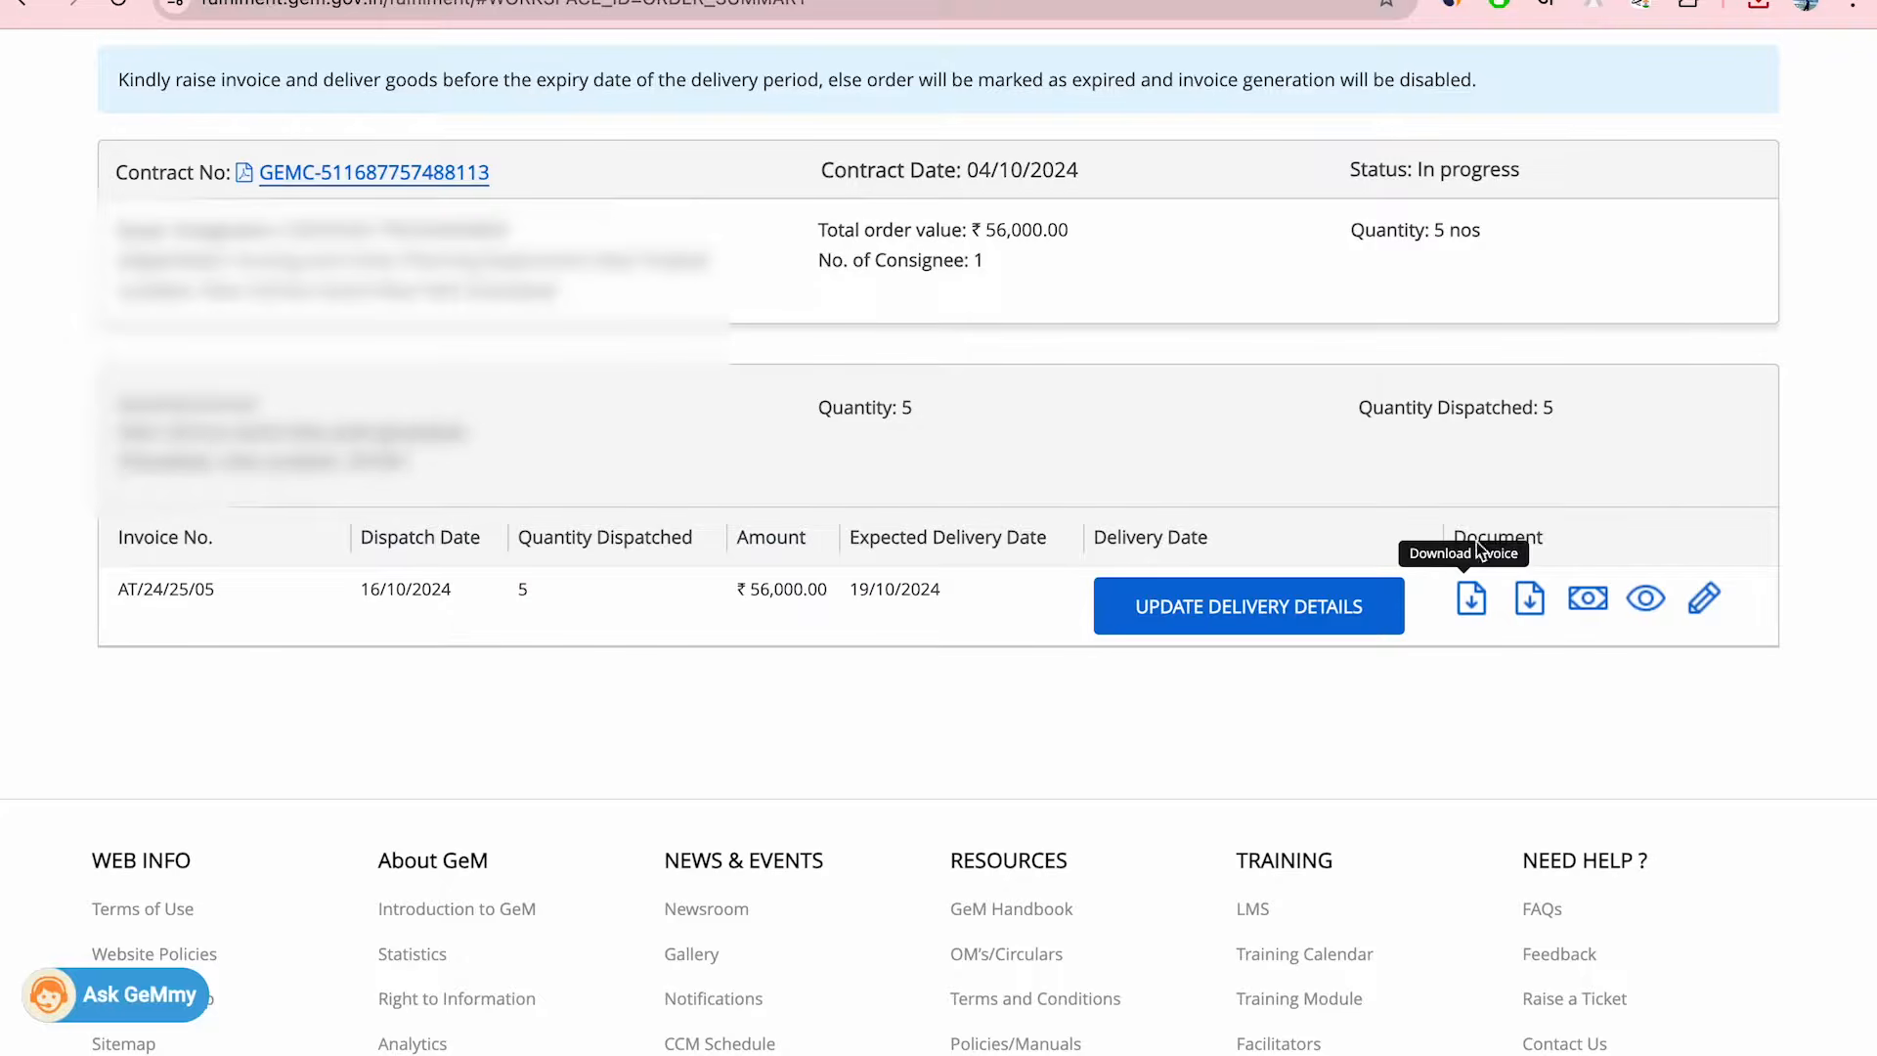
click(1528, 604)
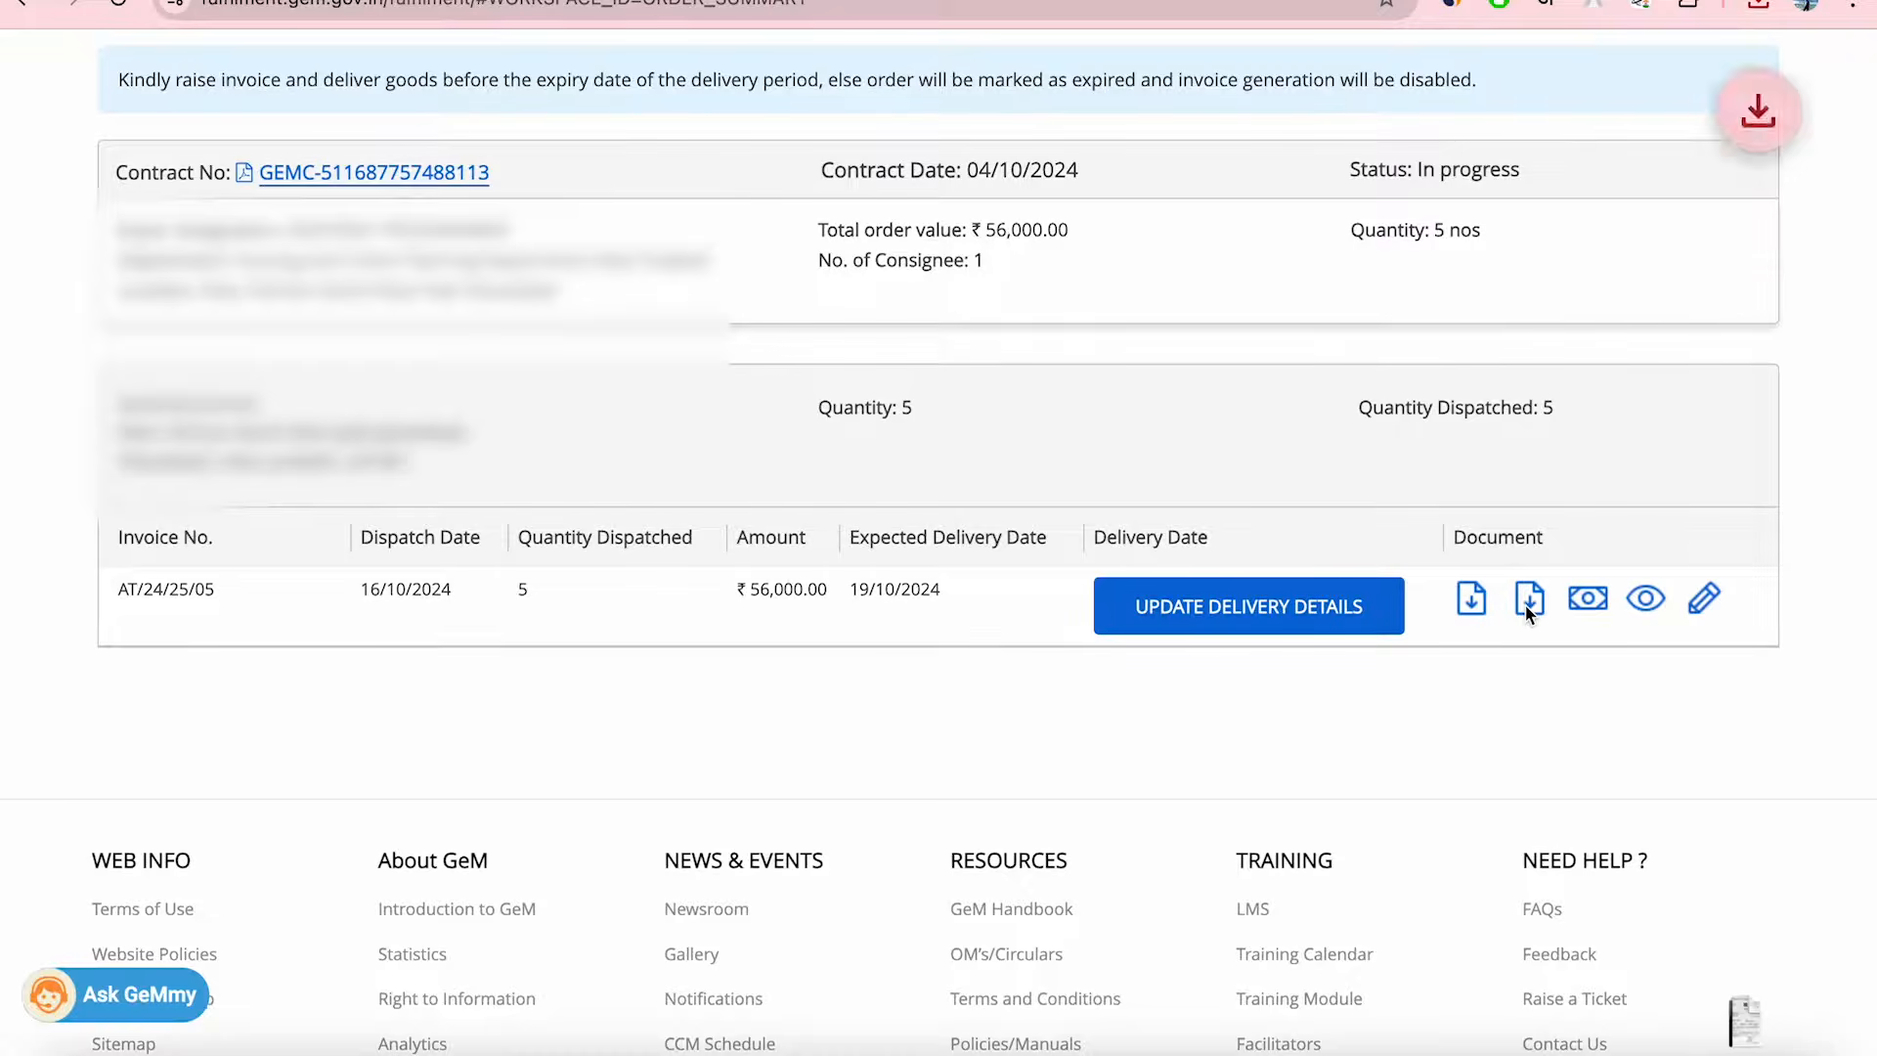
- Open the downloaded dispatch slip PDF, review its QR code, shipping, invoice and product details, and return to the order
click(1755, 16)
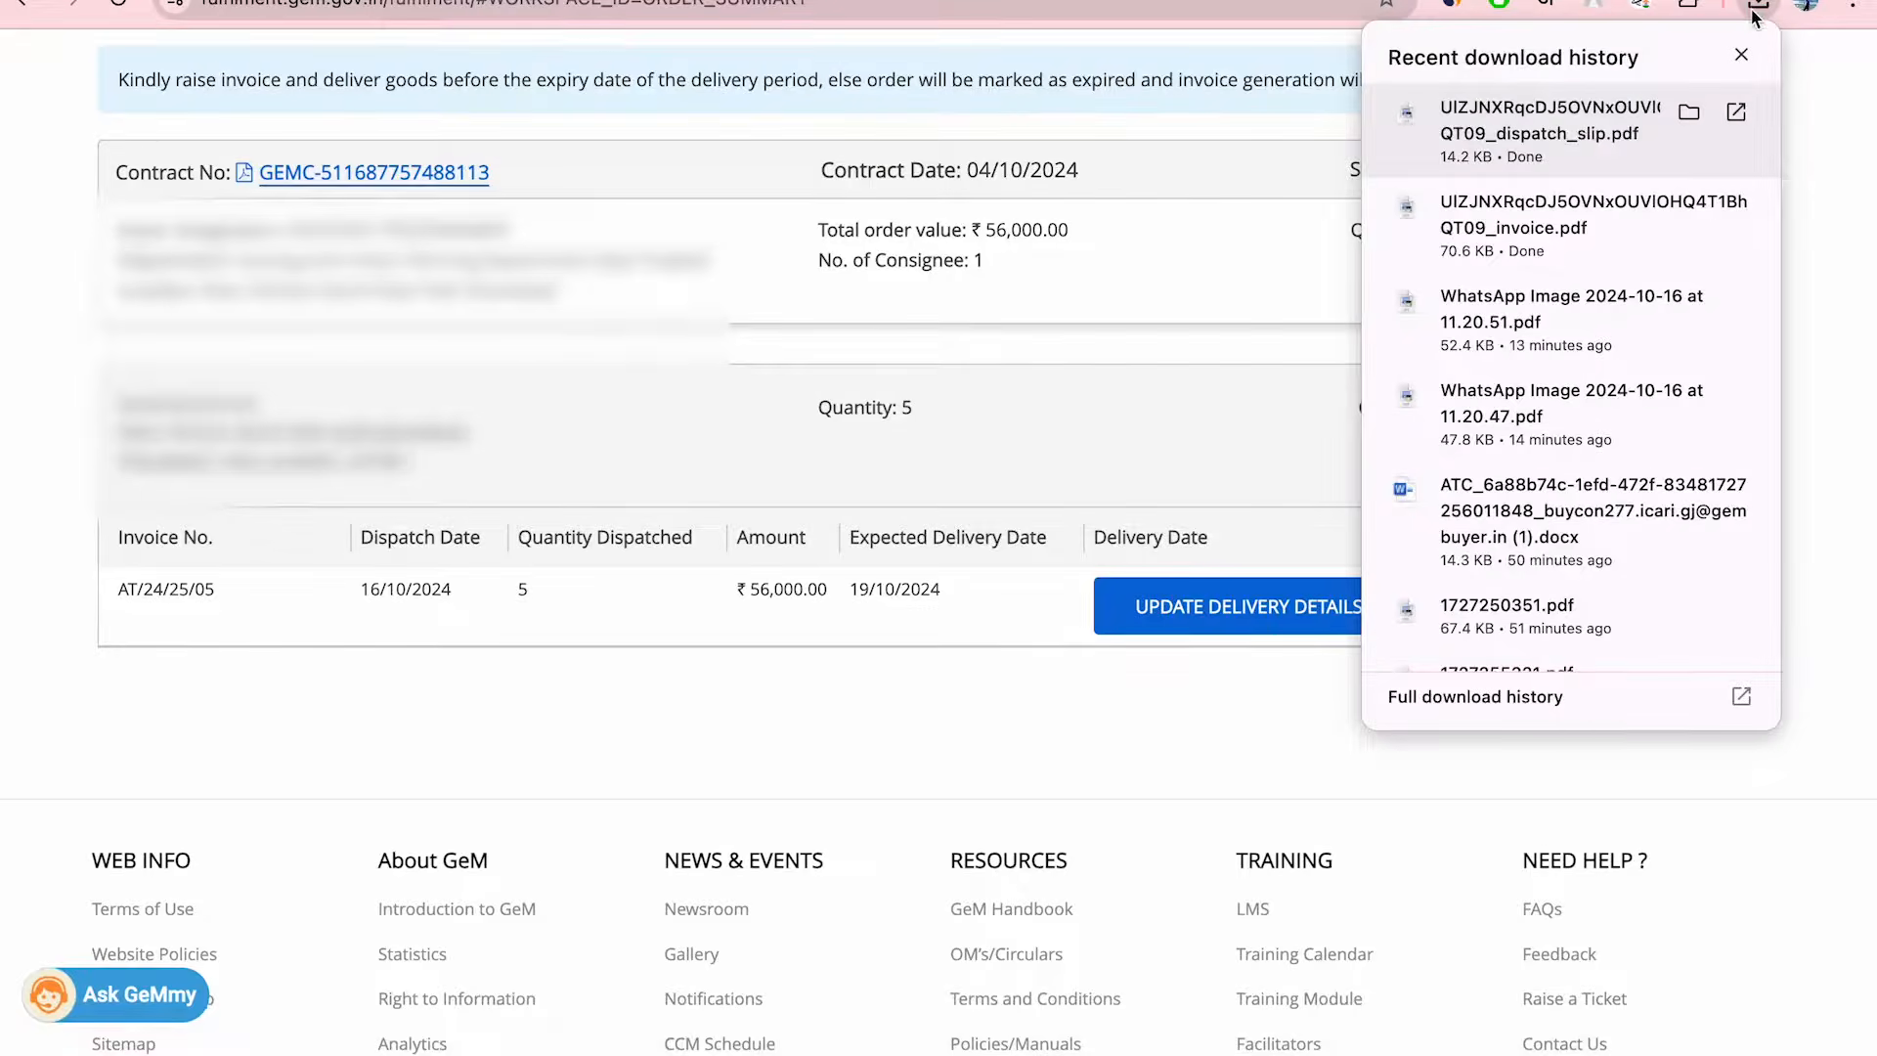
click(1562, 135)
scroll(948, 518, down, 5)
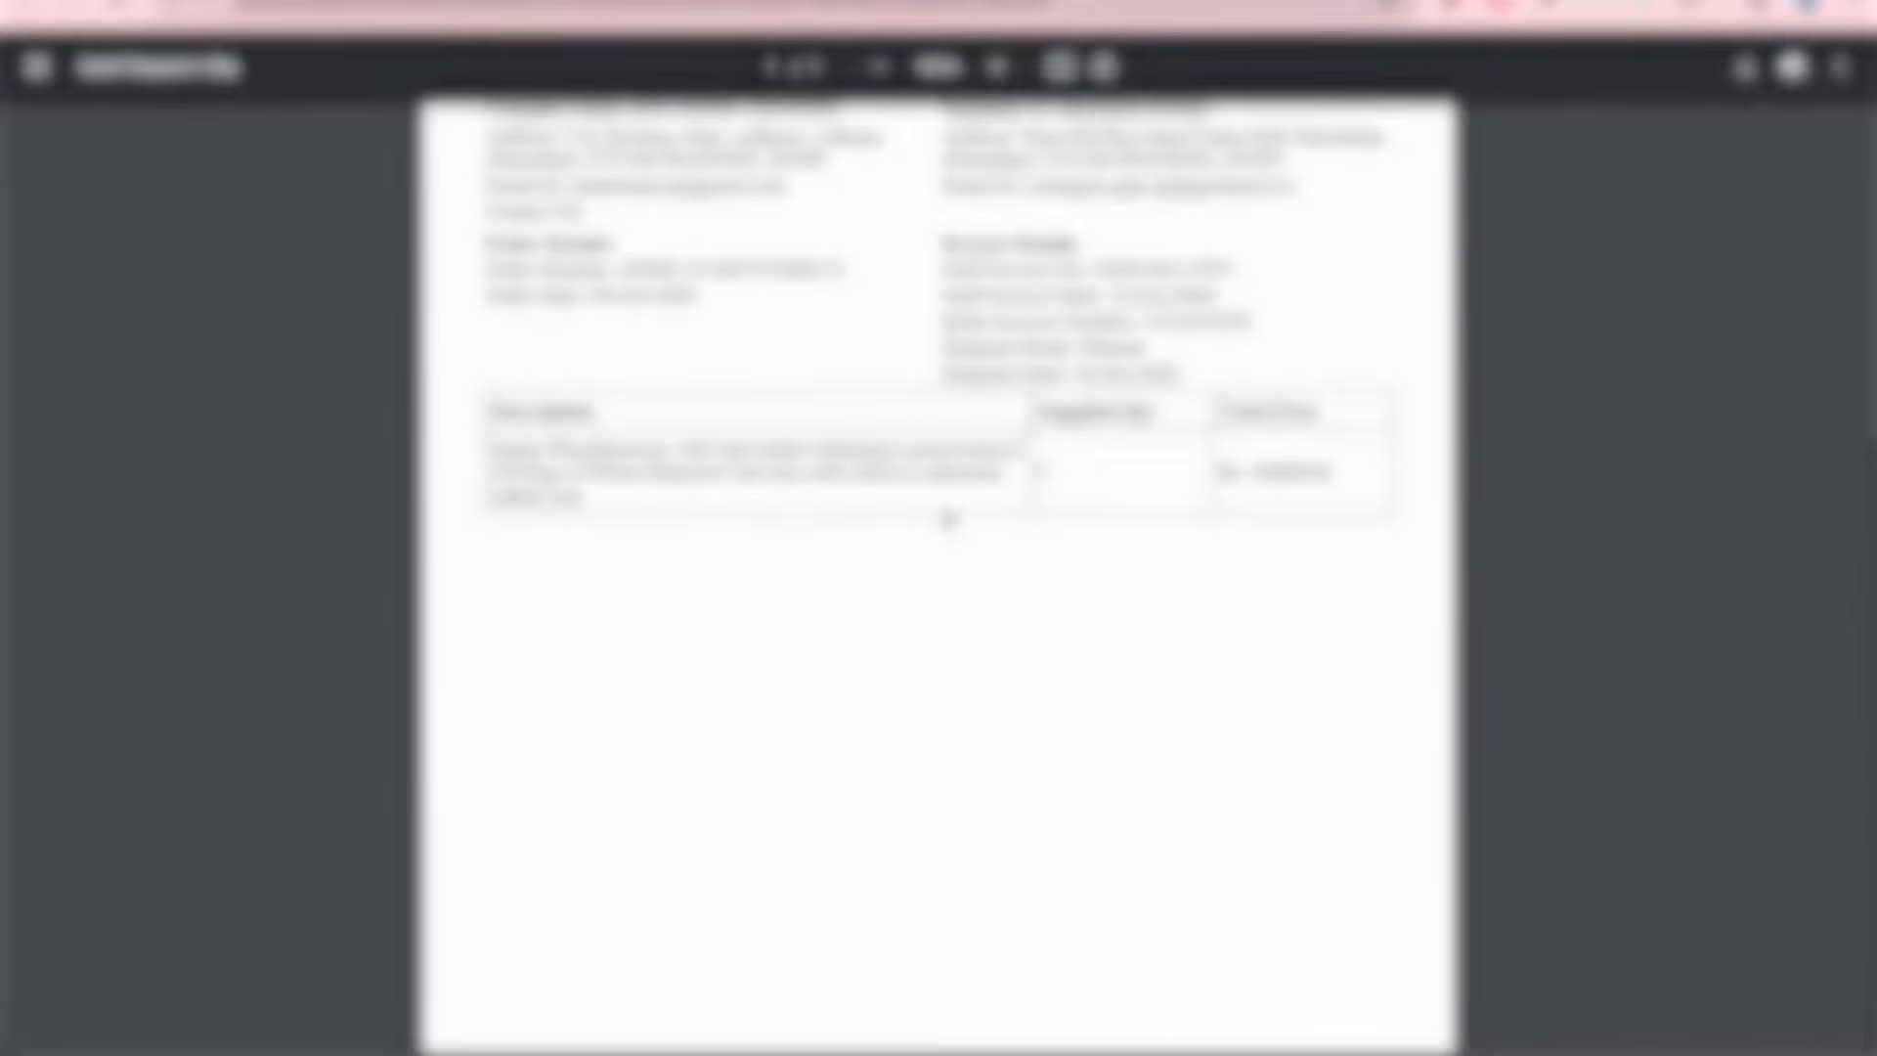
scroll(949, 518, up, 5)
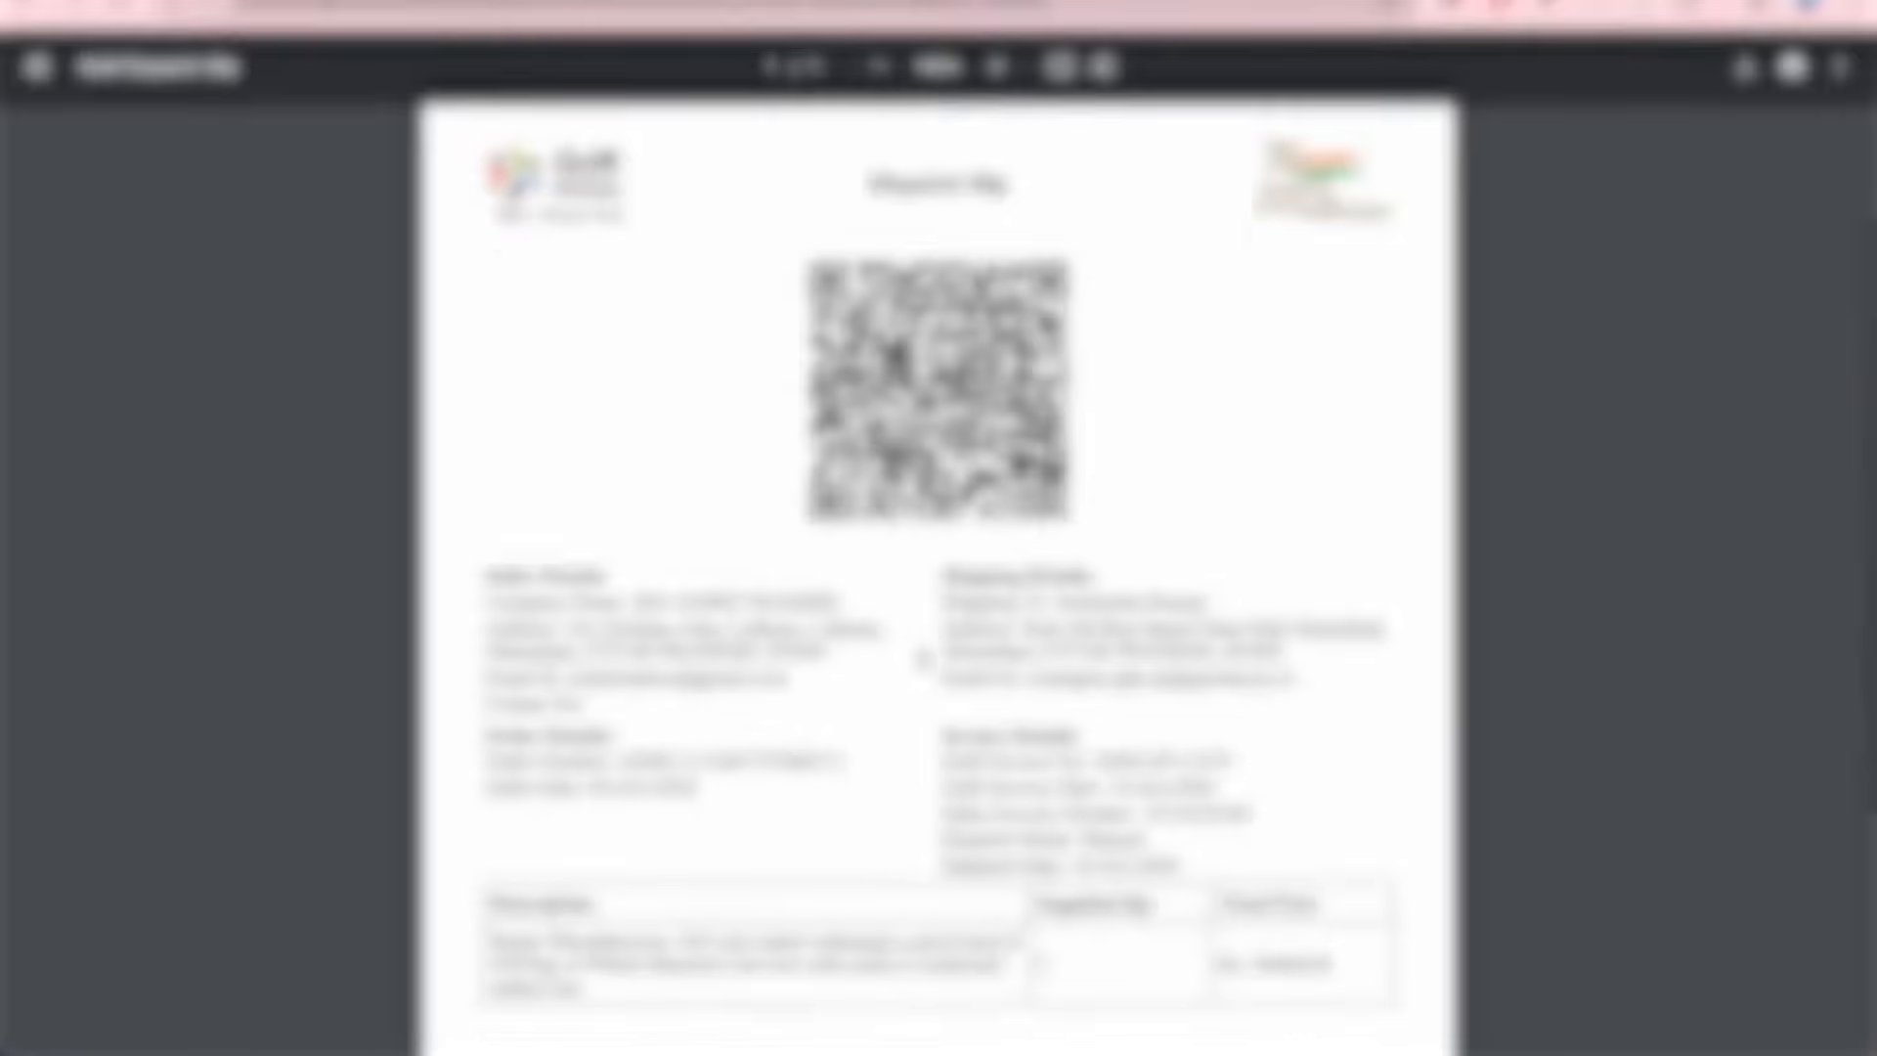
scroll(924, 660, down, 5)
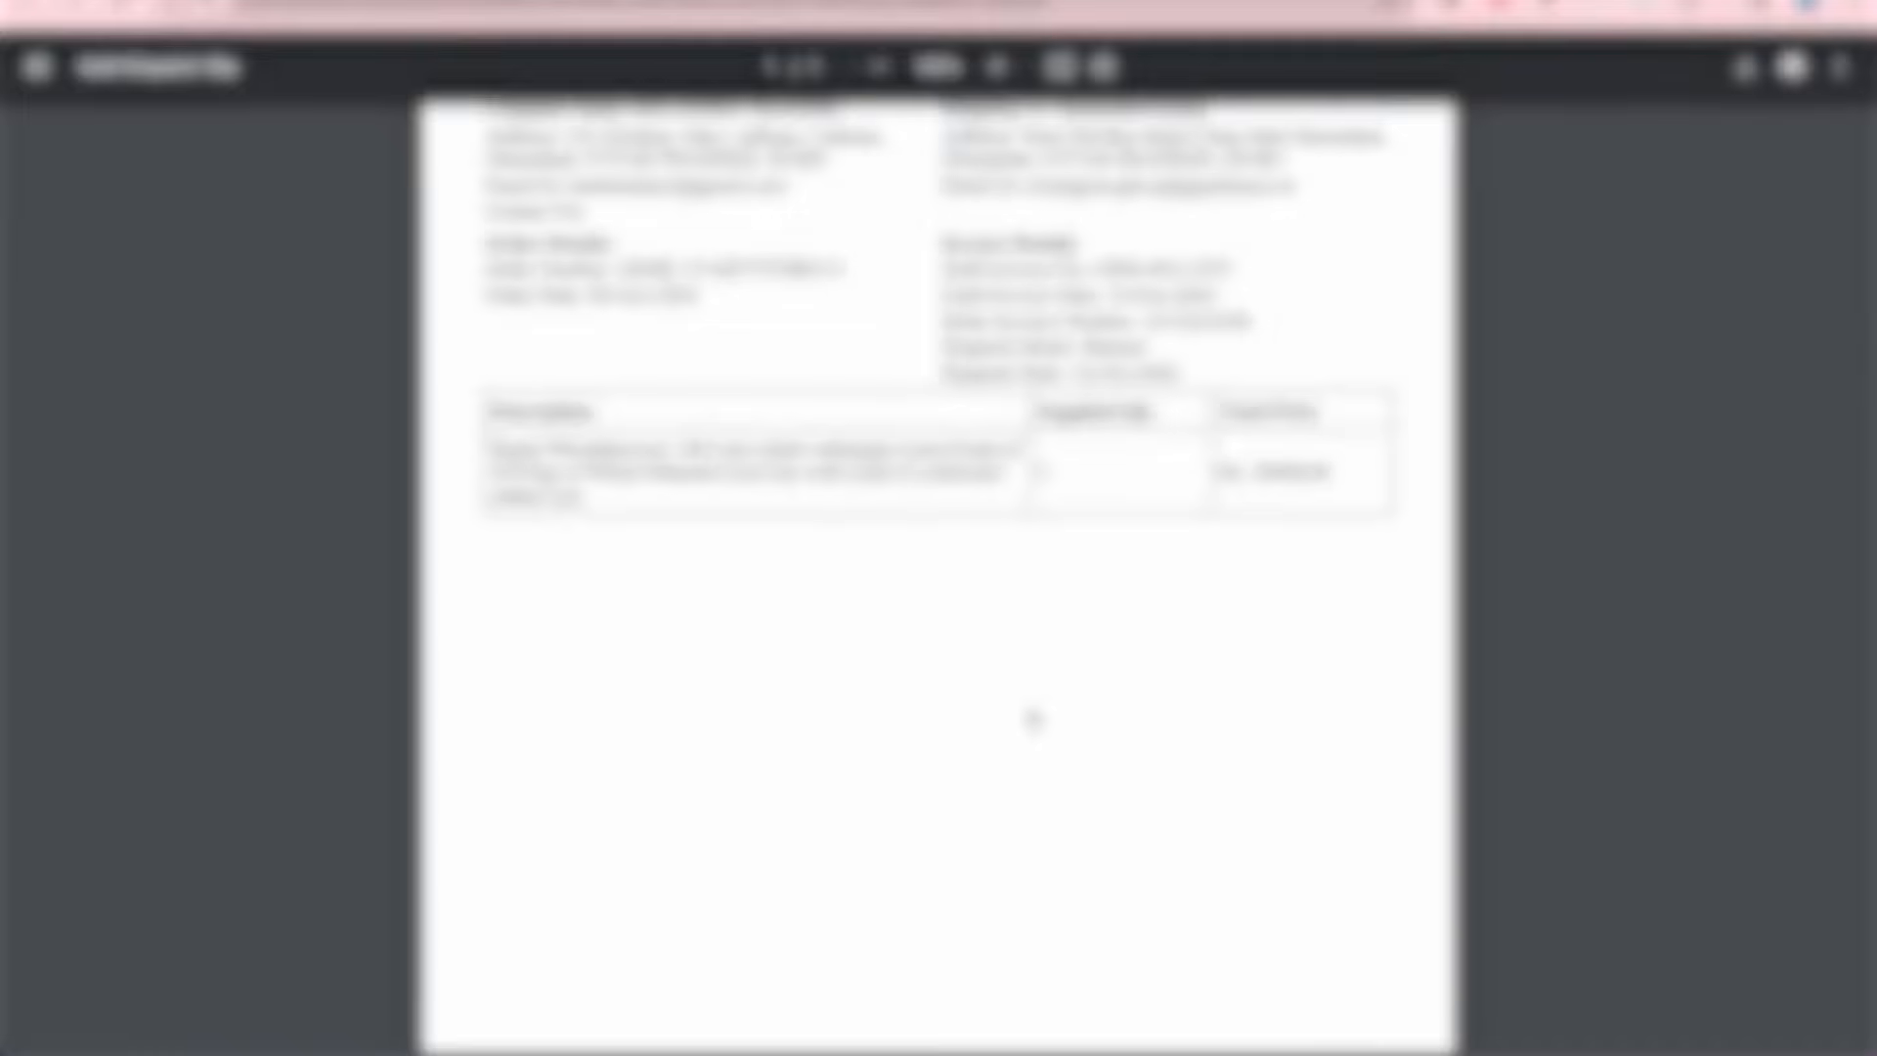
scroll(1033, 721, up, 1)
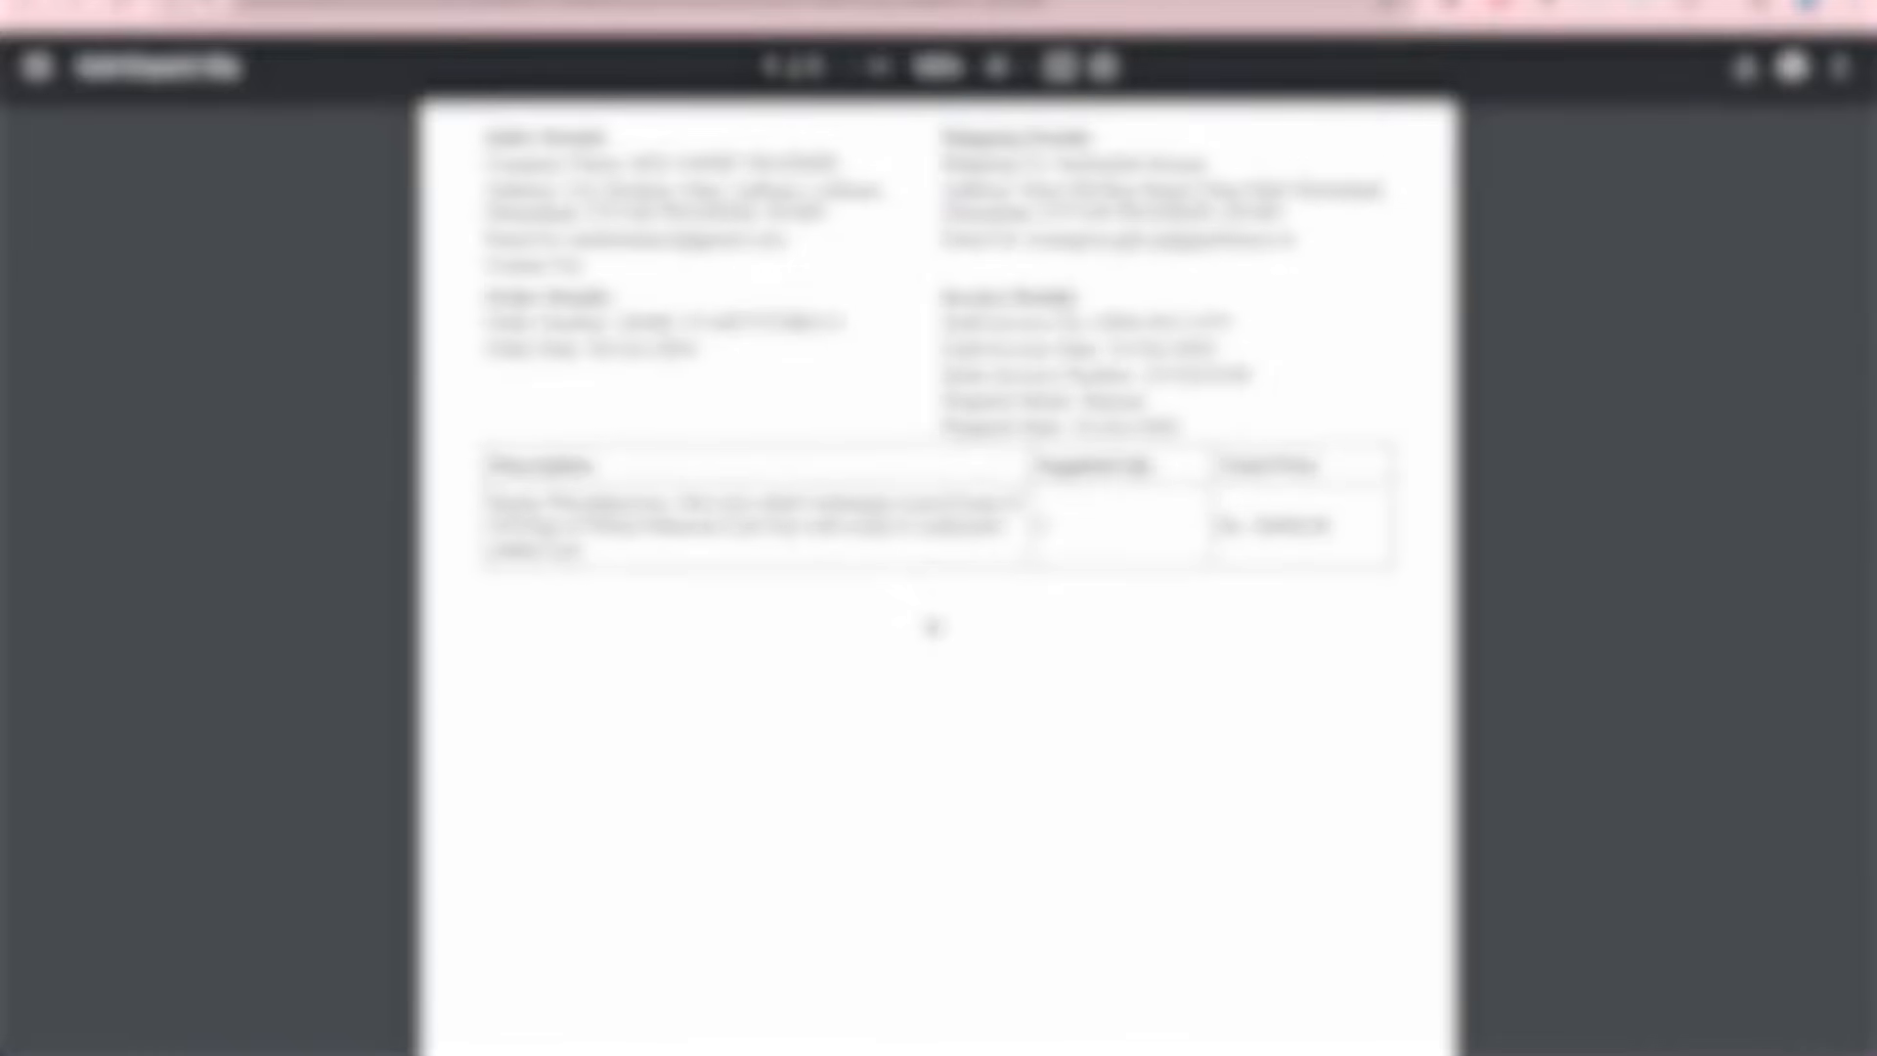
scroll(1007, 734, up, 4)
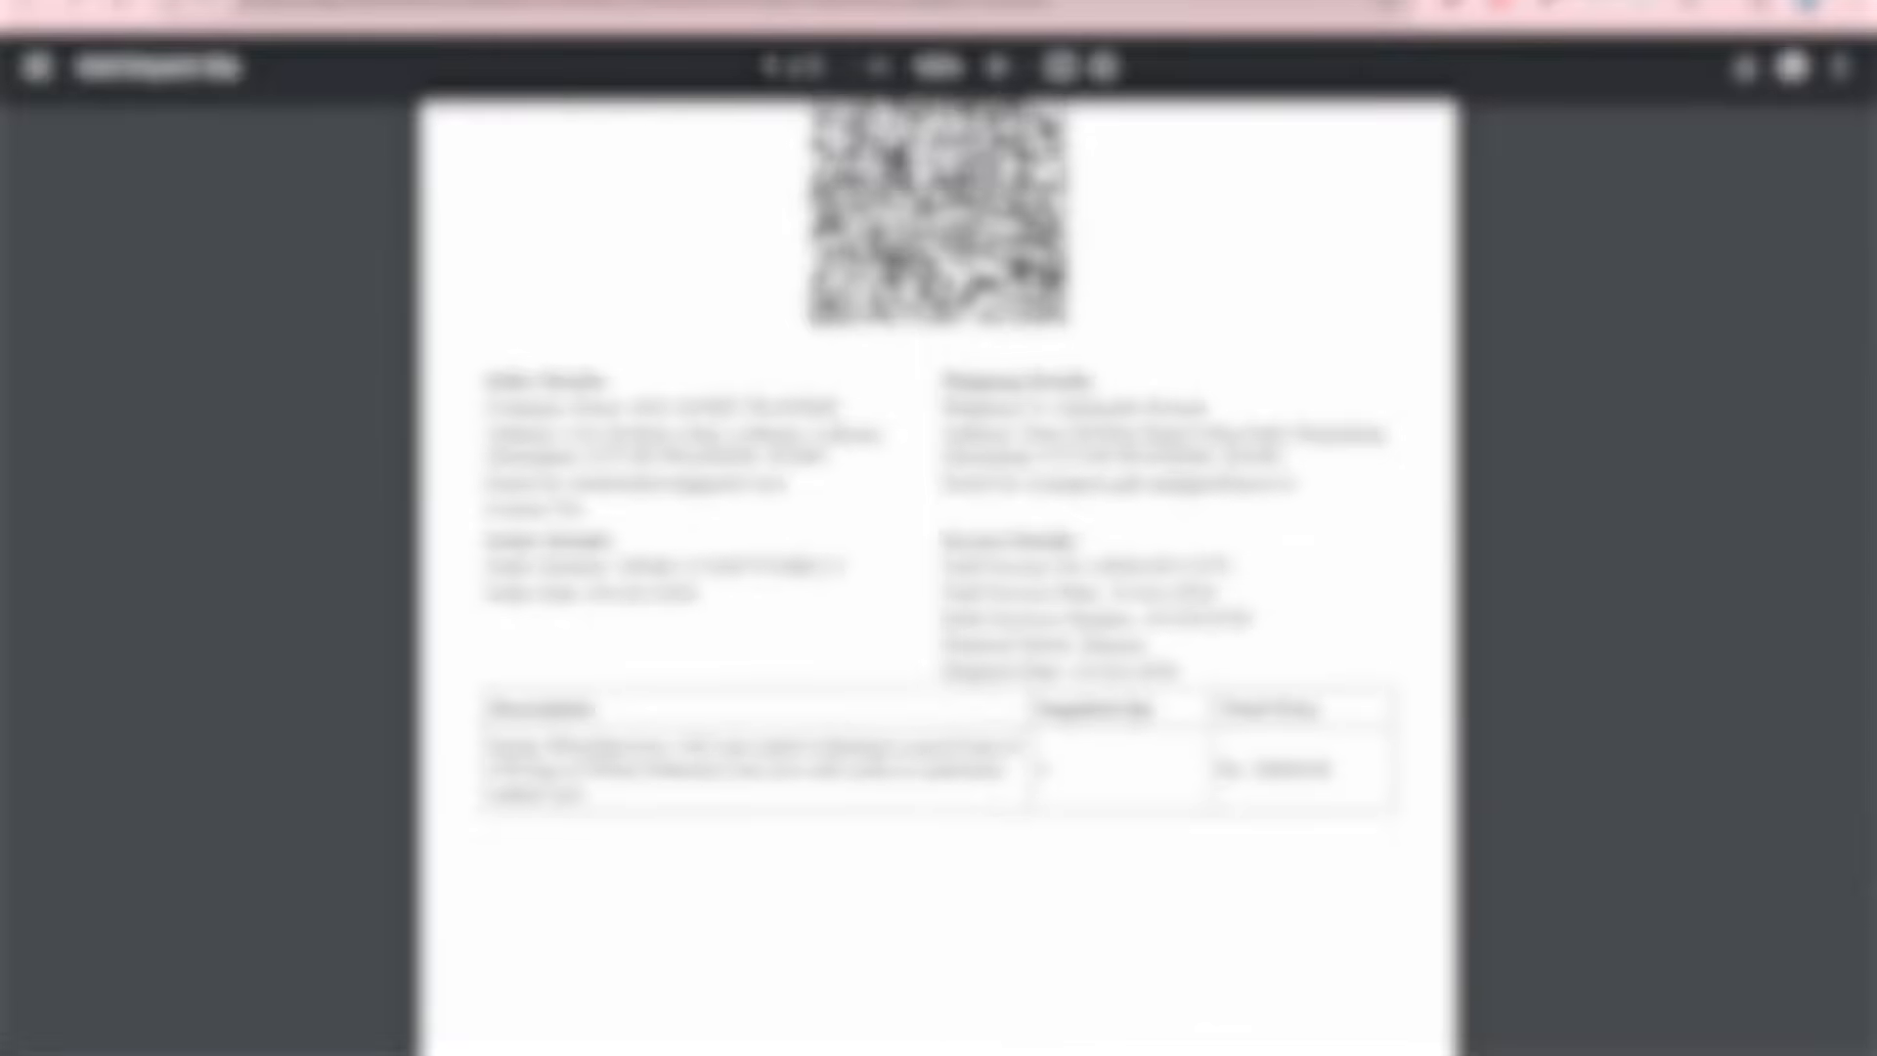
click(460, 2)
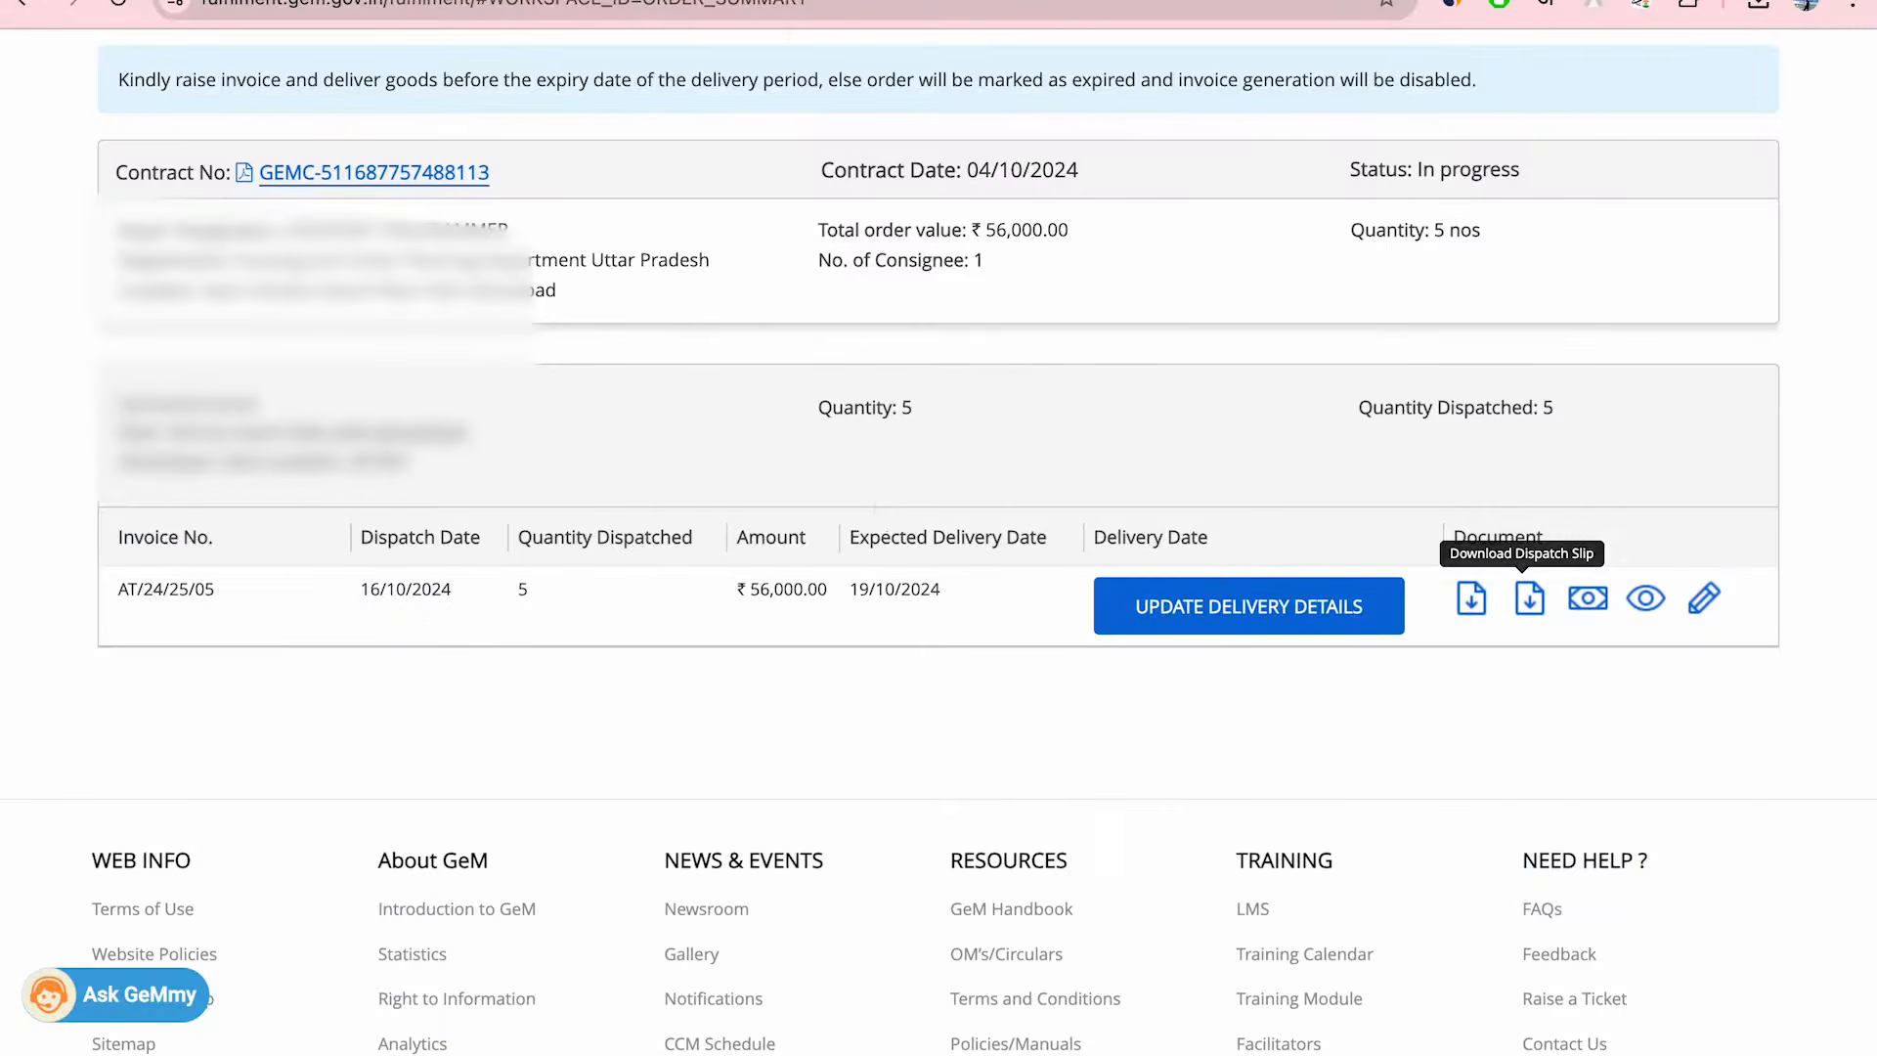
- Choose the downloaded dispatch slip PDF as the delivery proof document in the shipment's proof of delivery details
click(1251, 616)
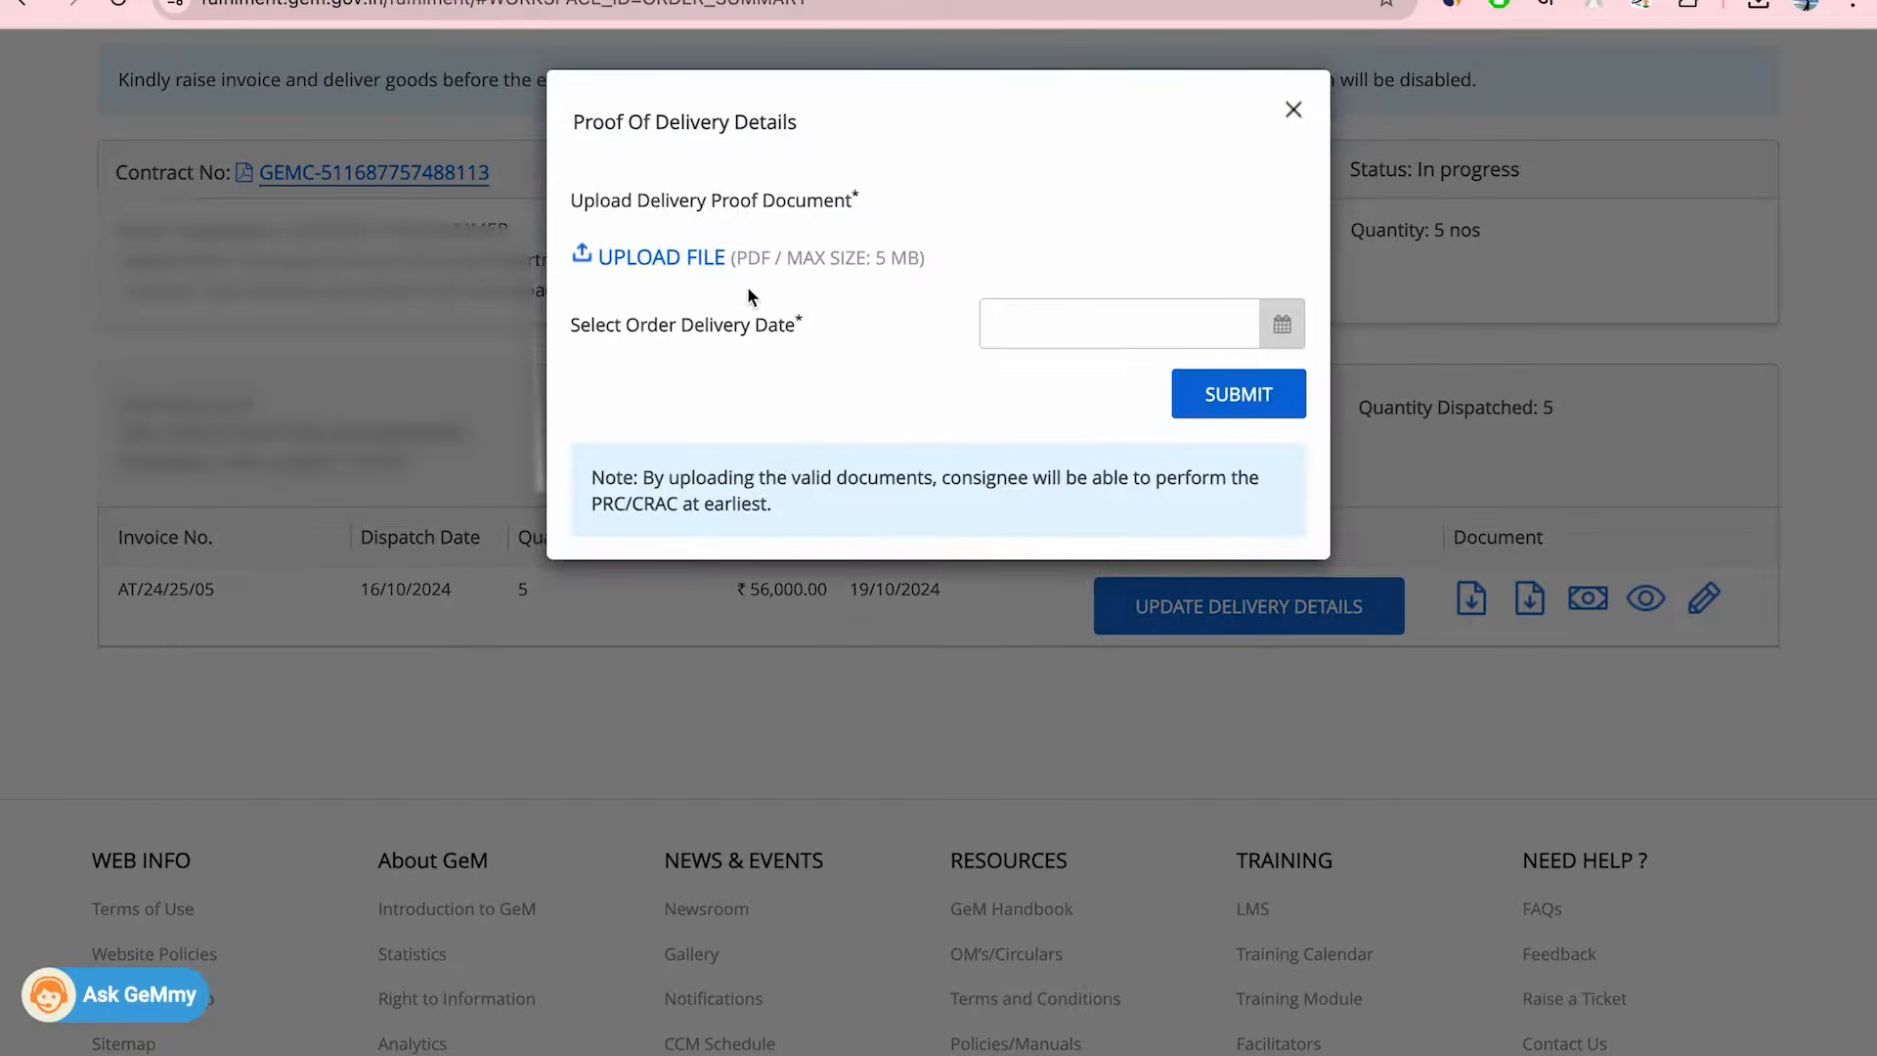
click(674, 260)
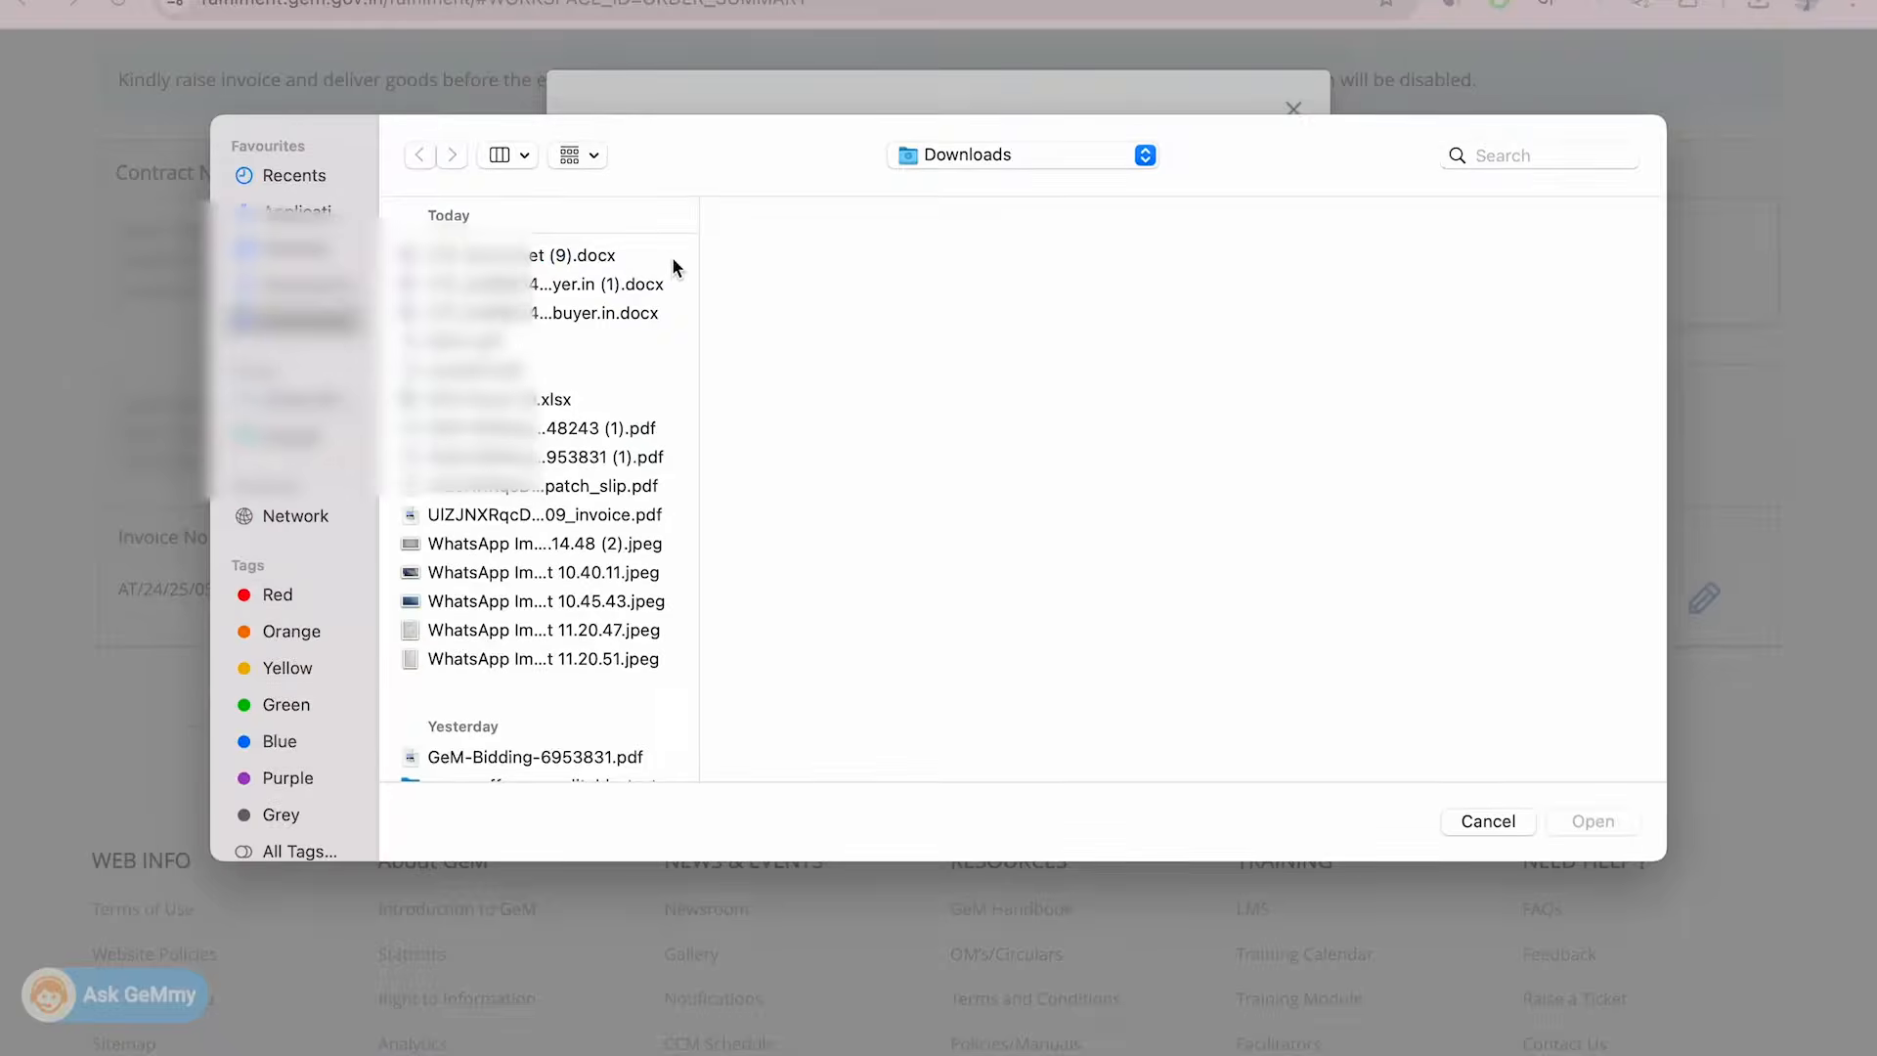
click(332, 288)
click(332, 330)
click(548, 486)
click(1589, 821)
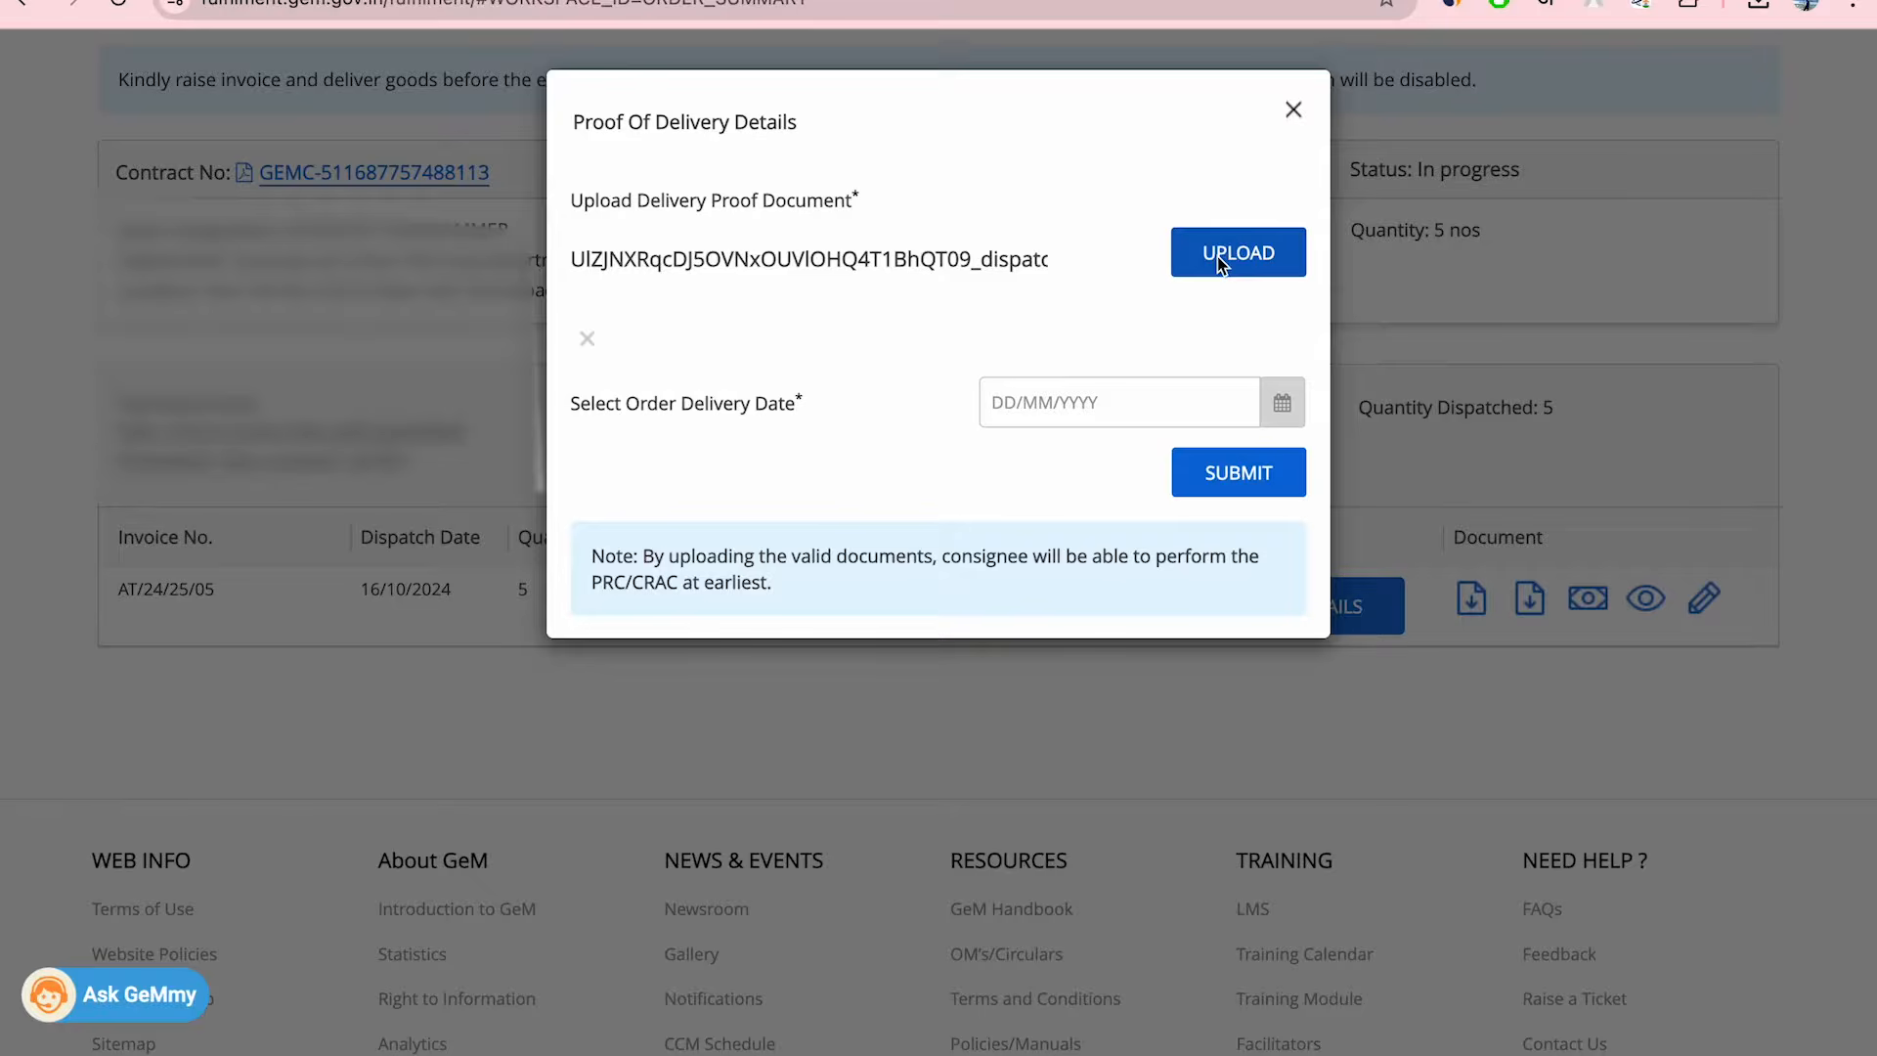
- Set the order delivery date to 16/10/2024 and close the proof of delivery details without submitting them
click(1281, 406)
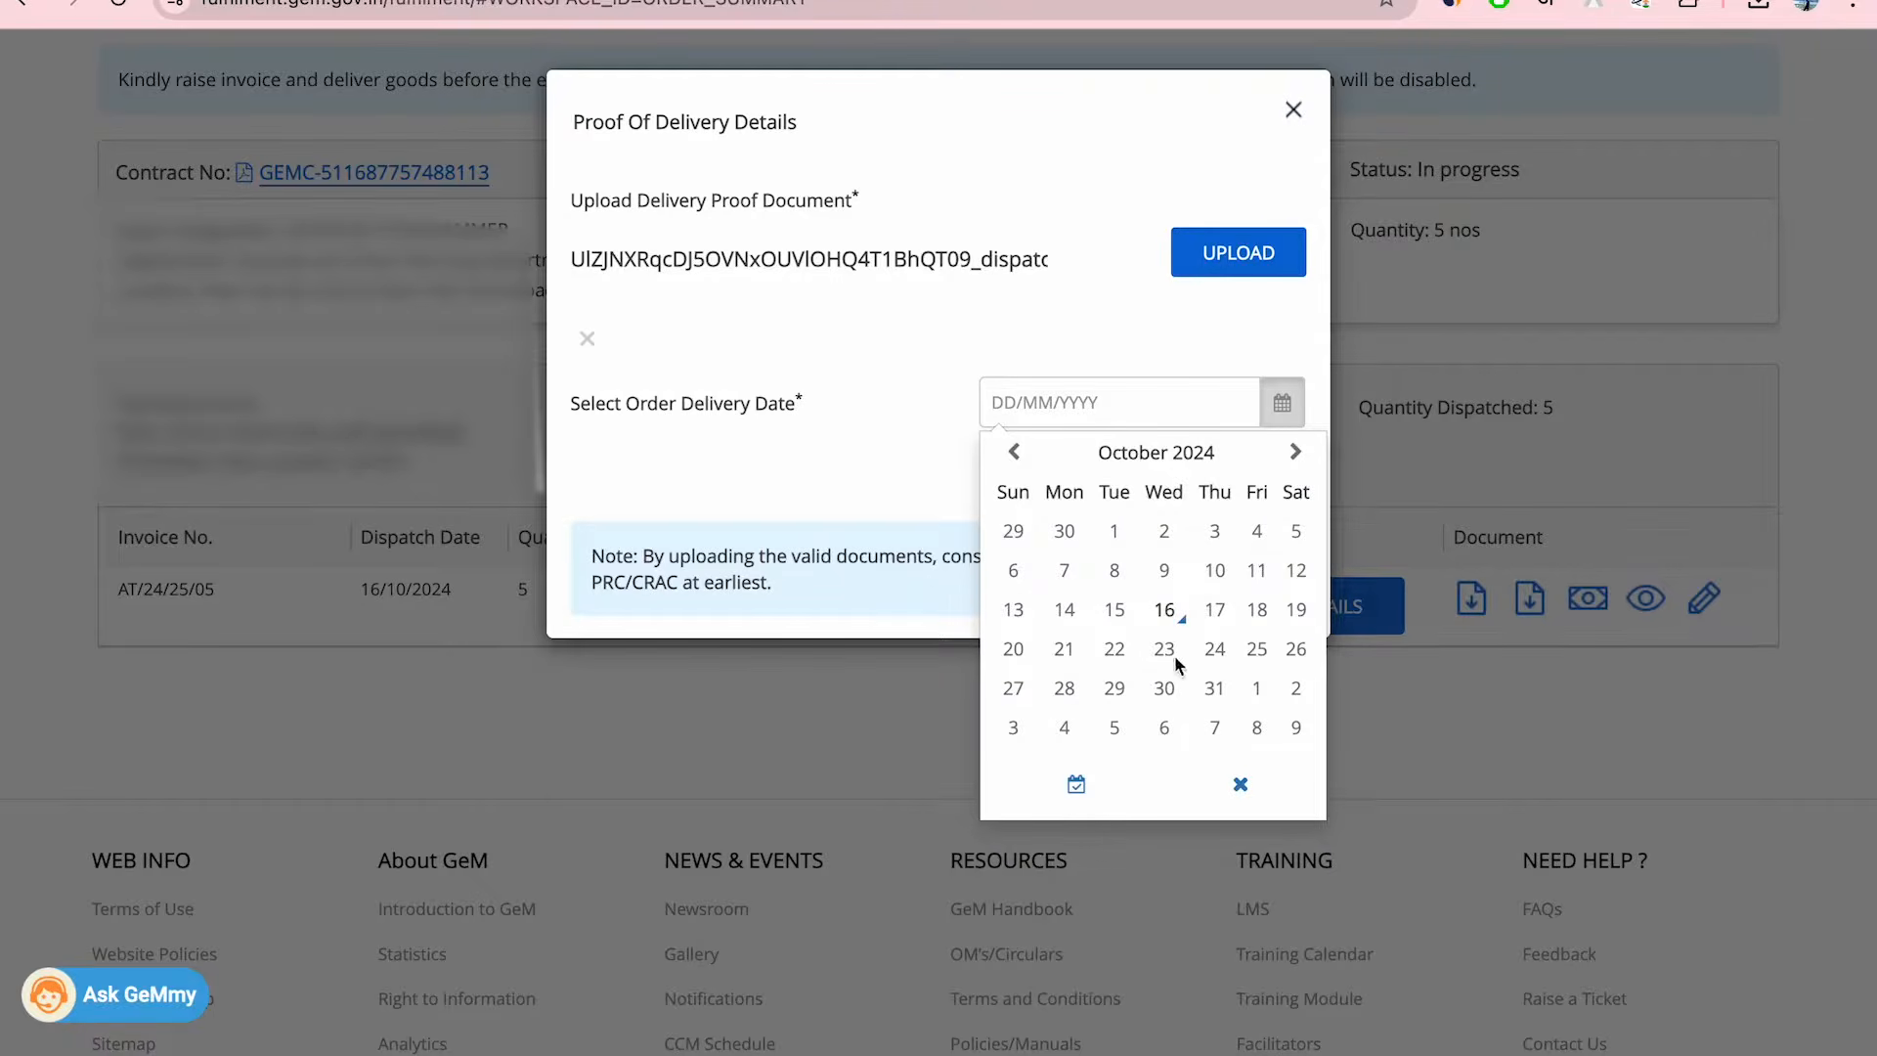
click(1169, 608)
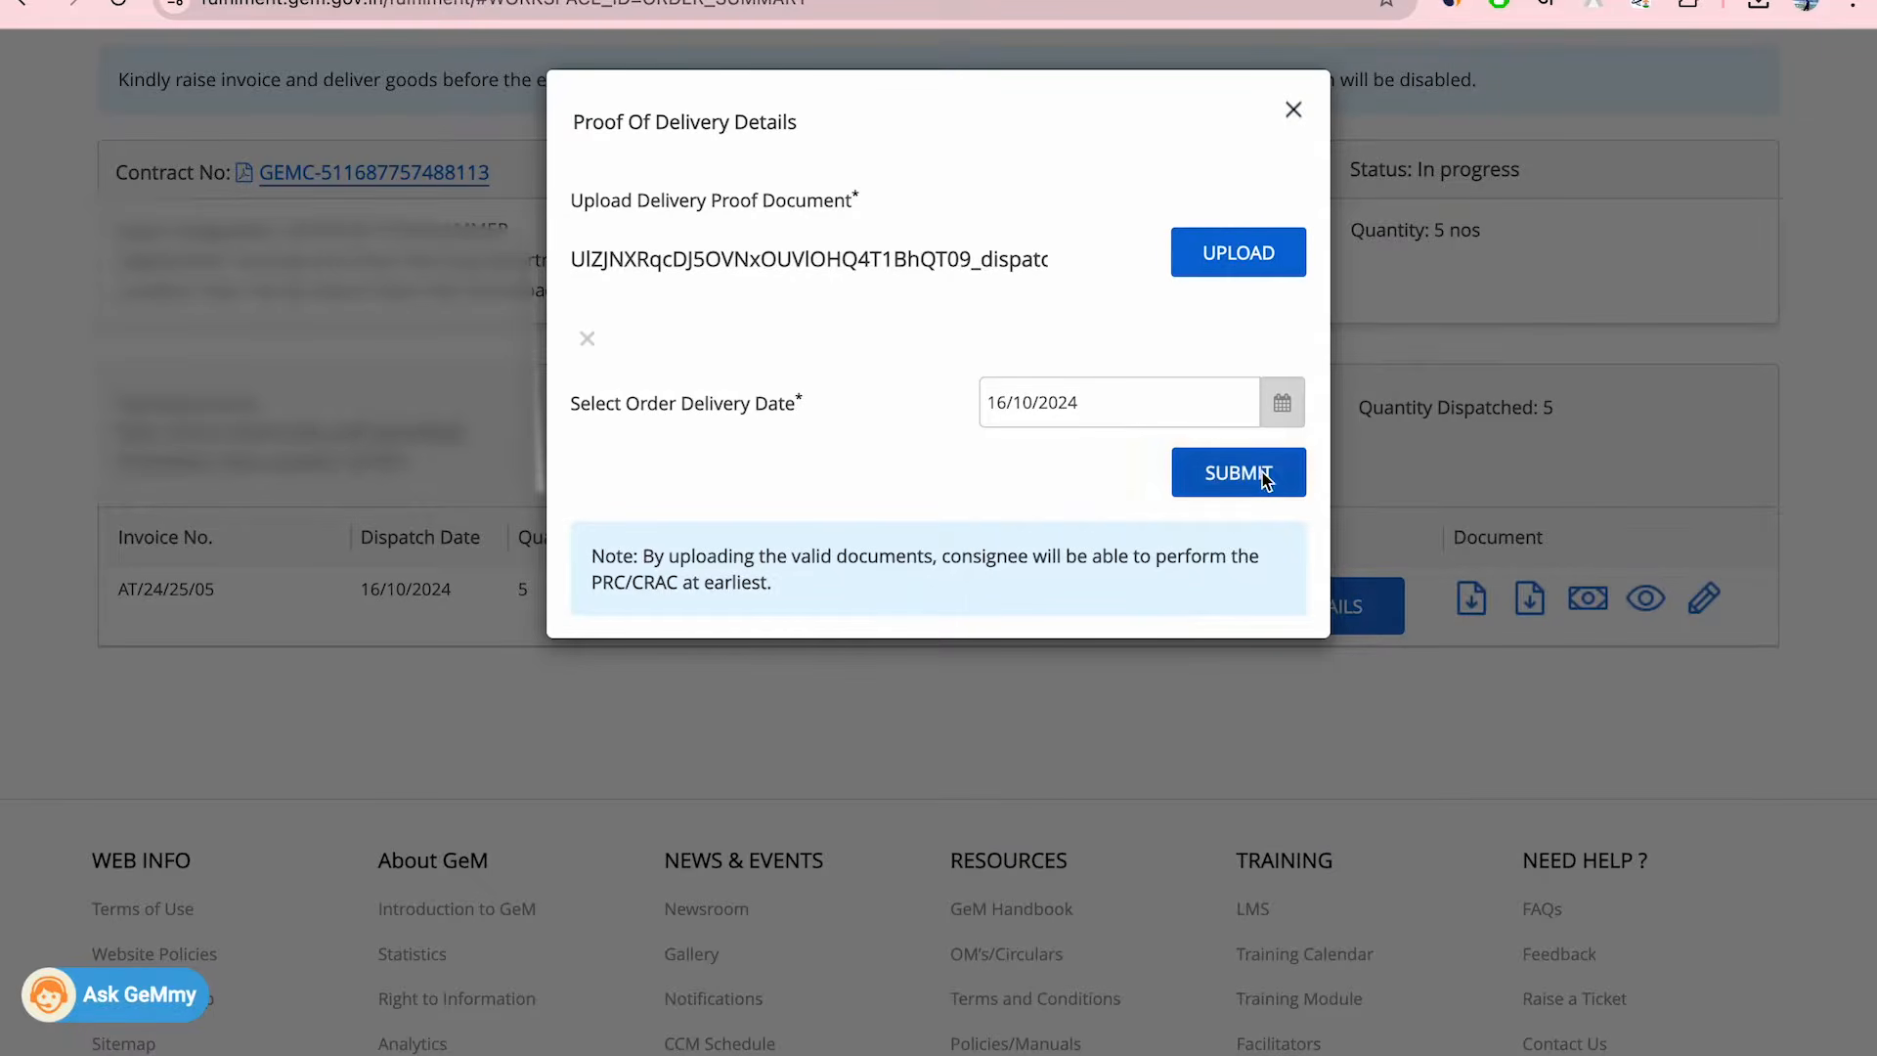
click(1291, 115)
- Reopen the wheelbarrow order from the orders list and display its shipment-wise details
scroll(1166, 321, up, 4)
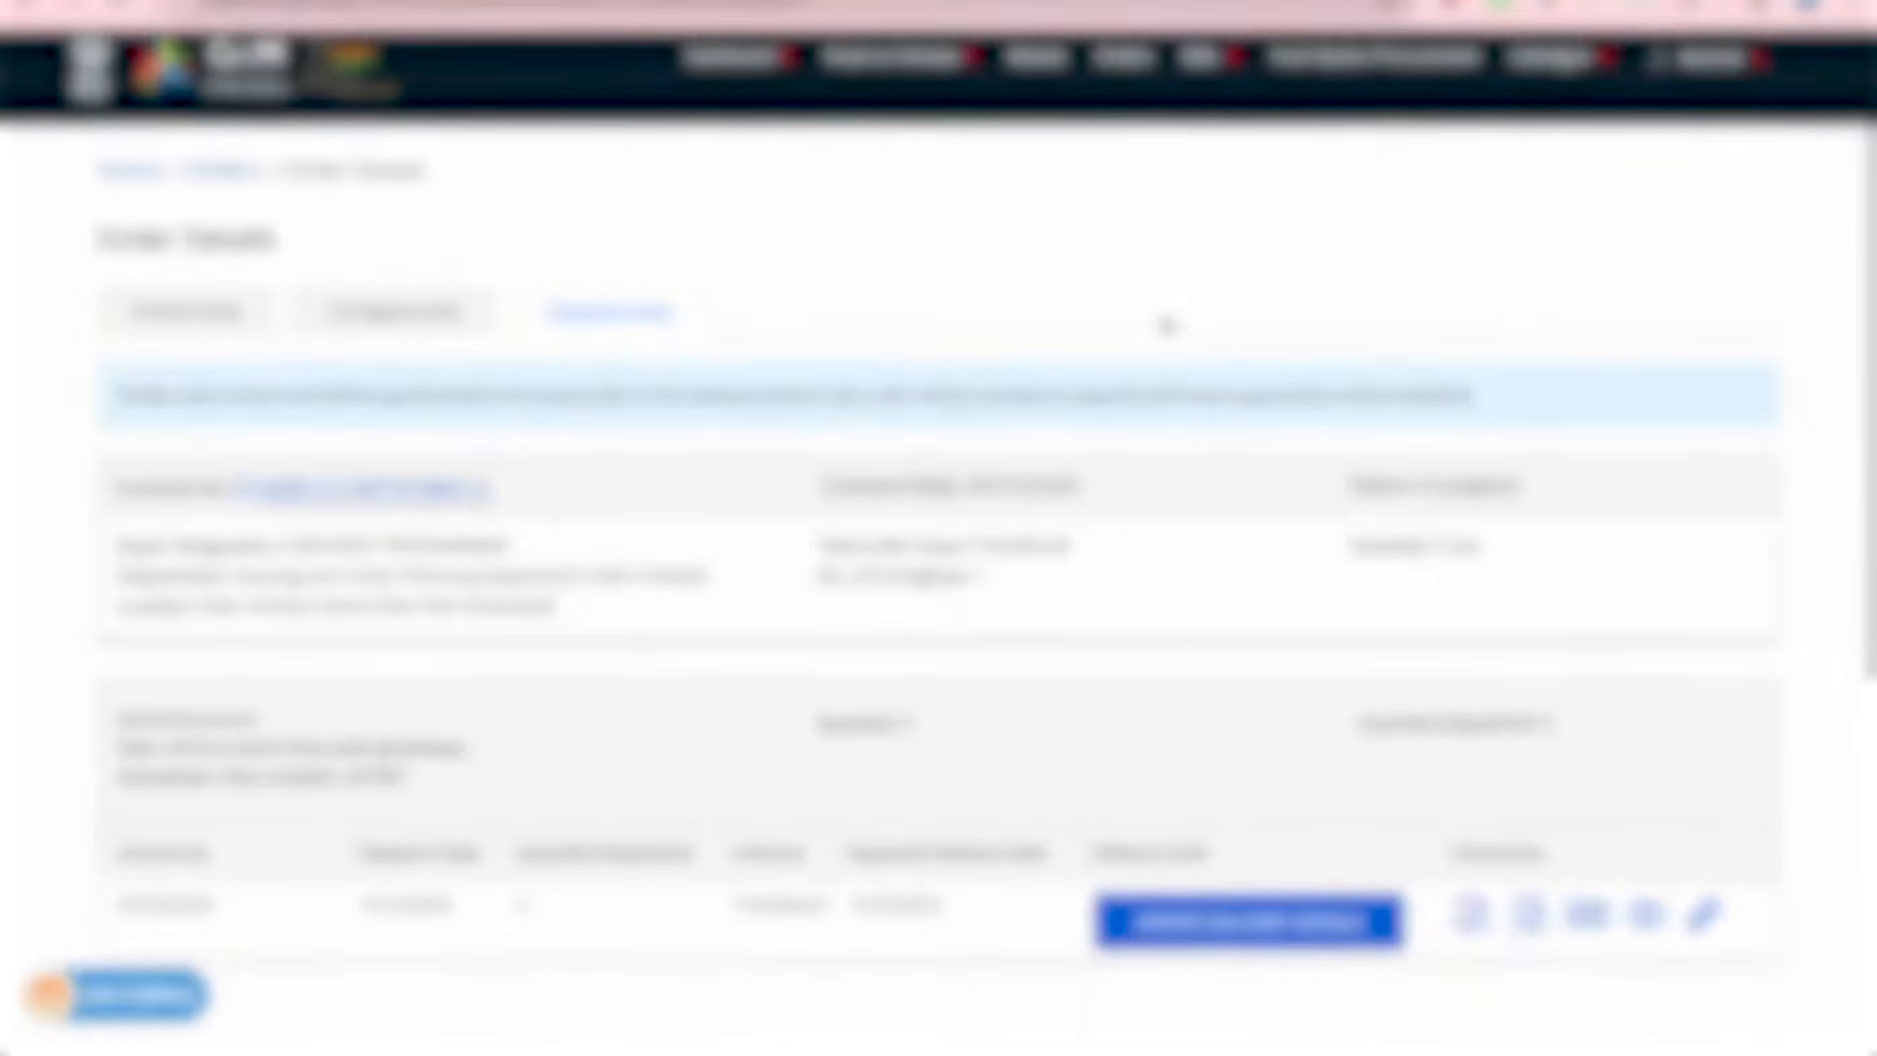
click(251, 251)
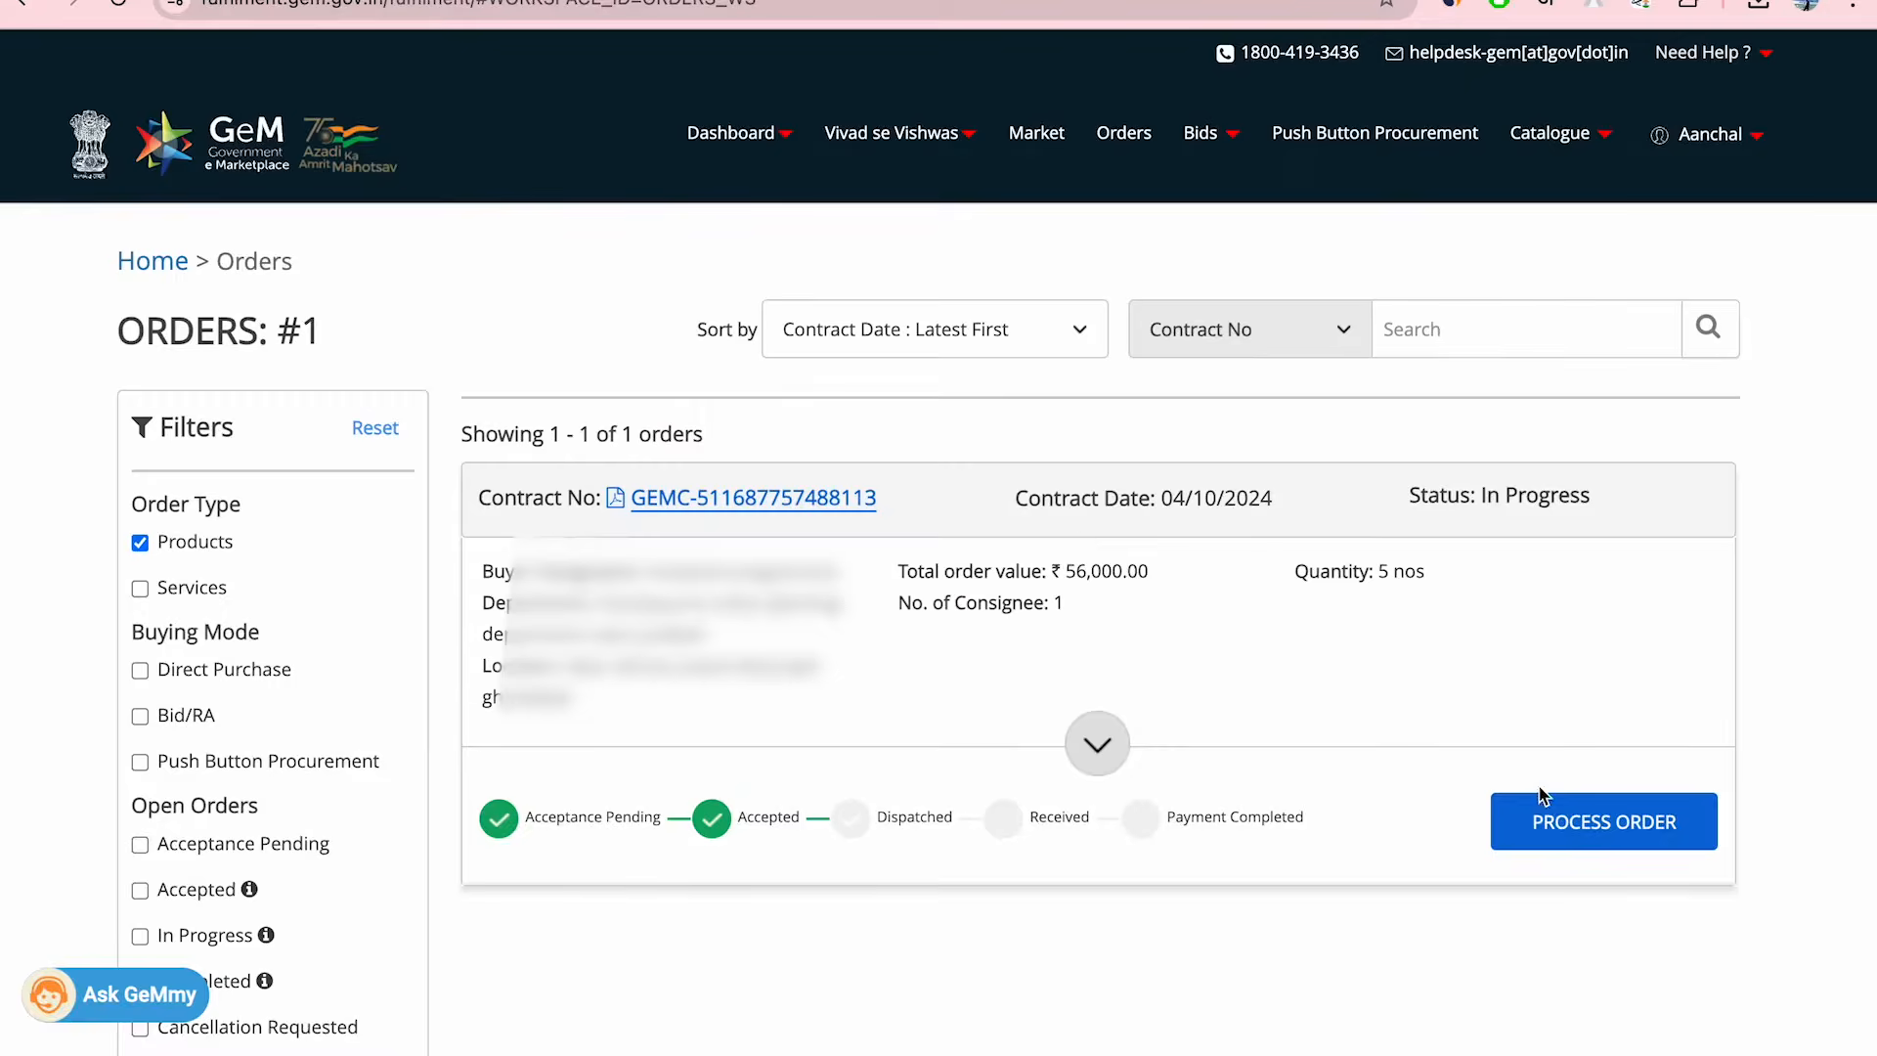
click(1638, 839)
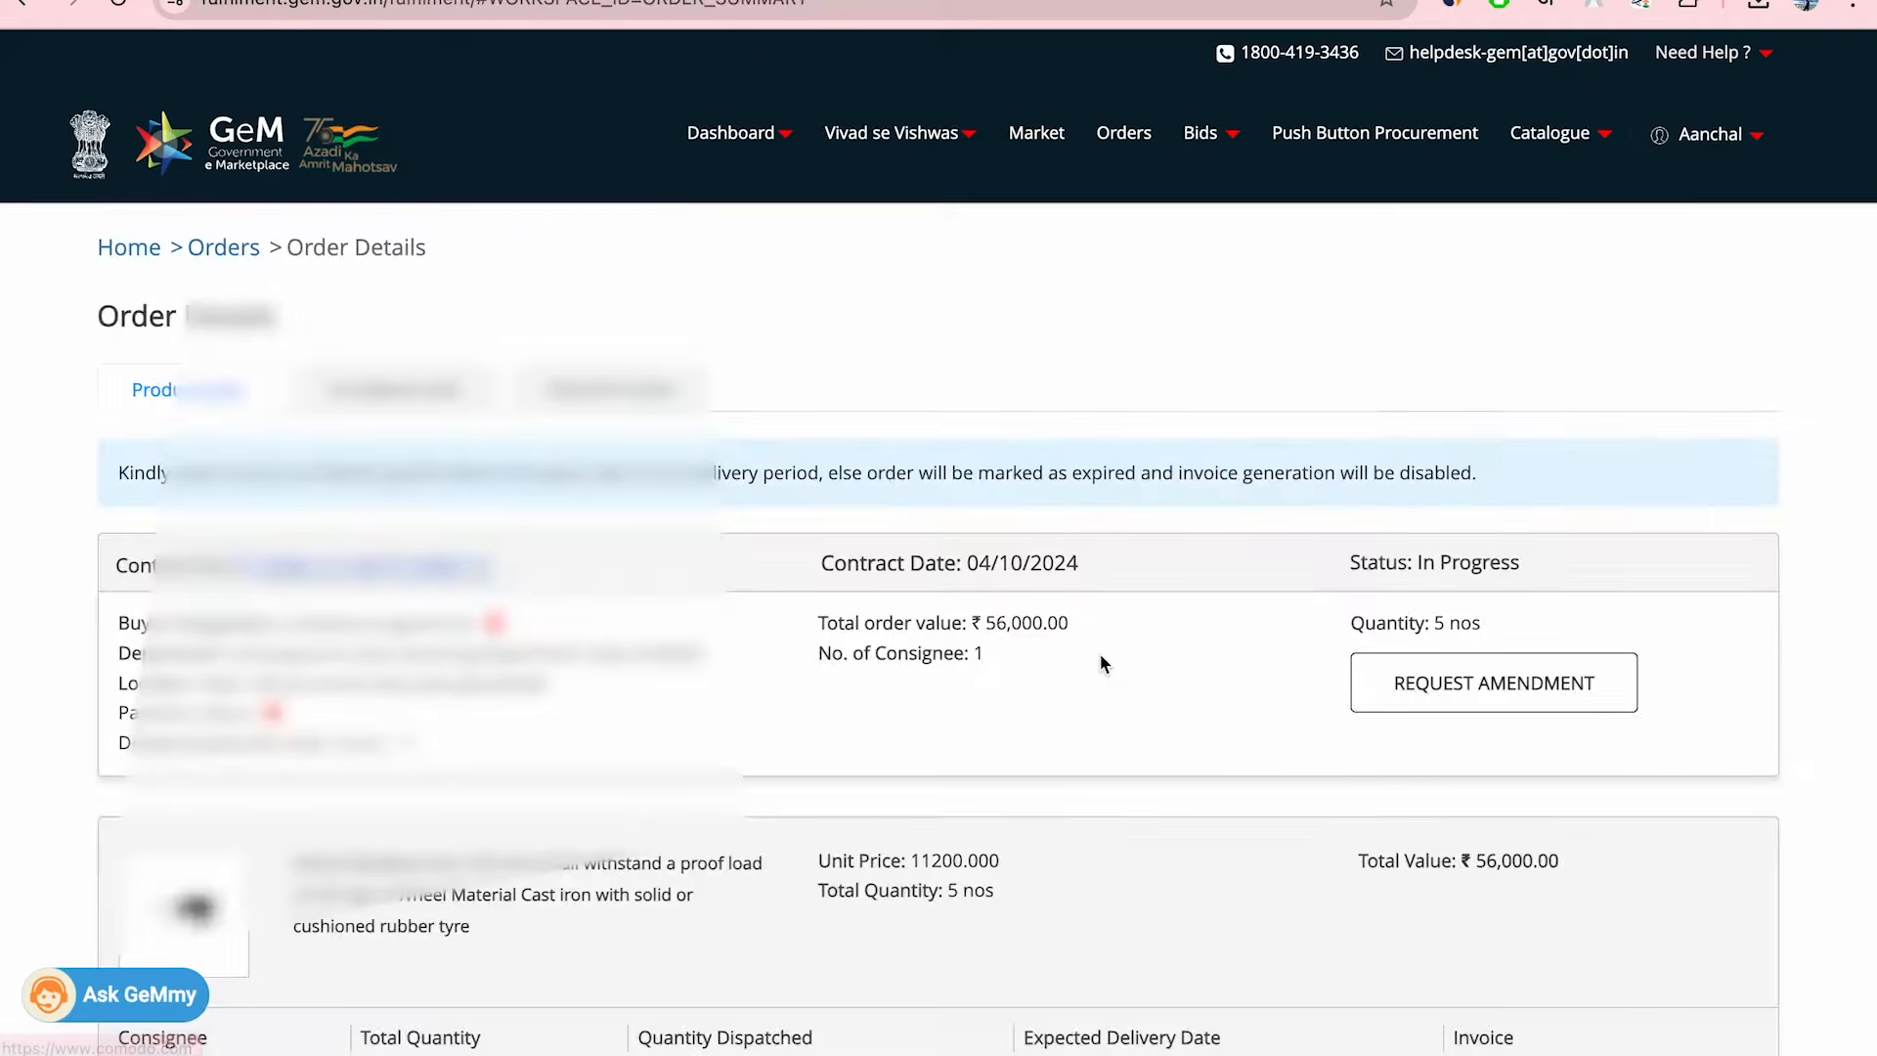
scroll(1101, 656, down, 3)
scroll(1101, 656, up, 3)
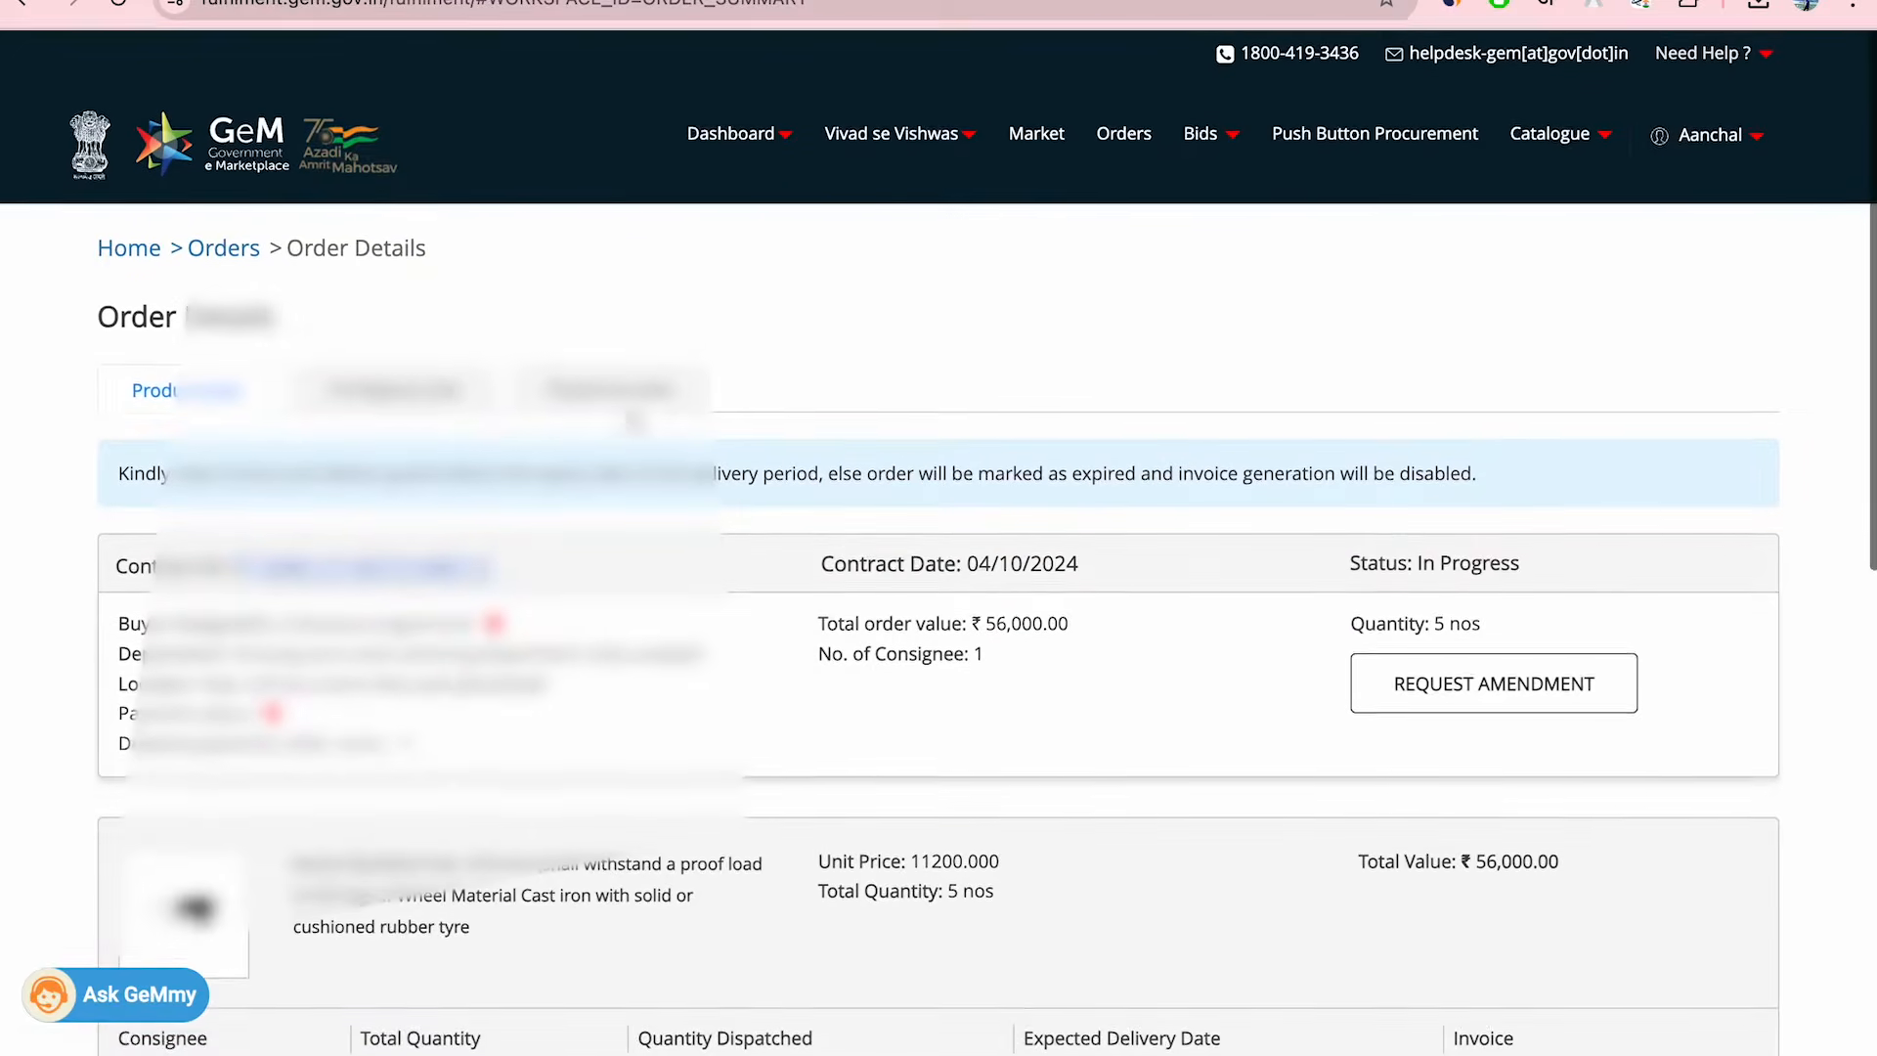
click(606, 393)
scroll(964, 732, down, 1)
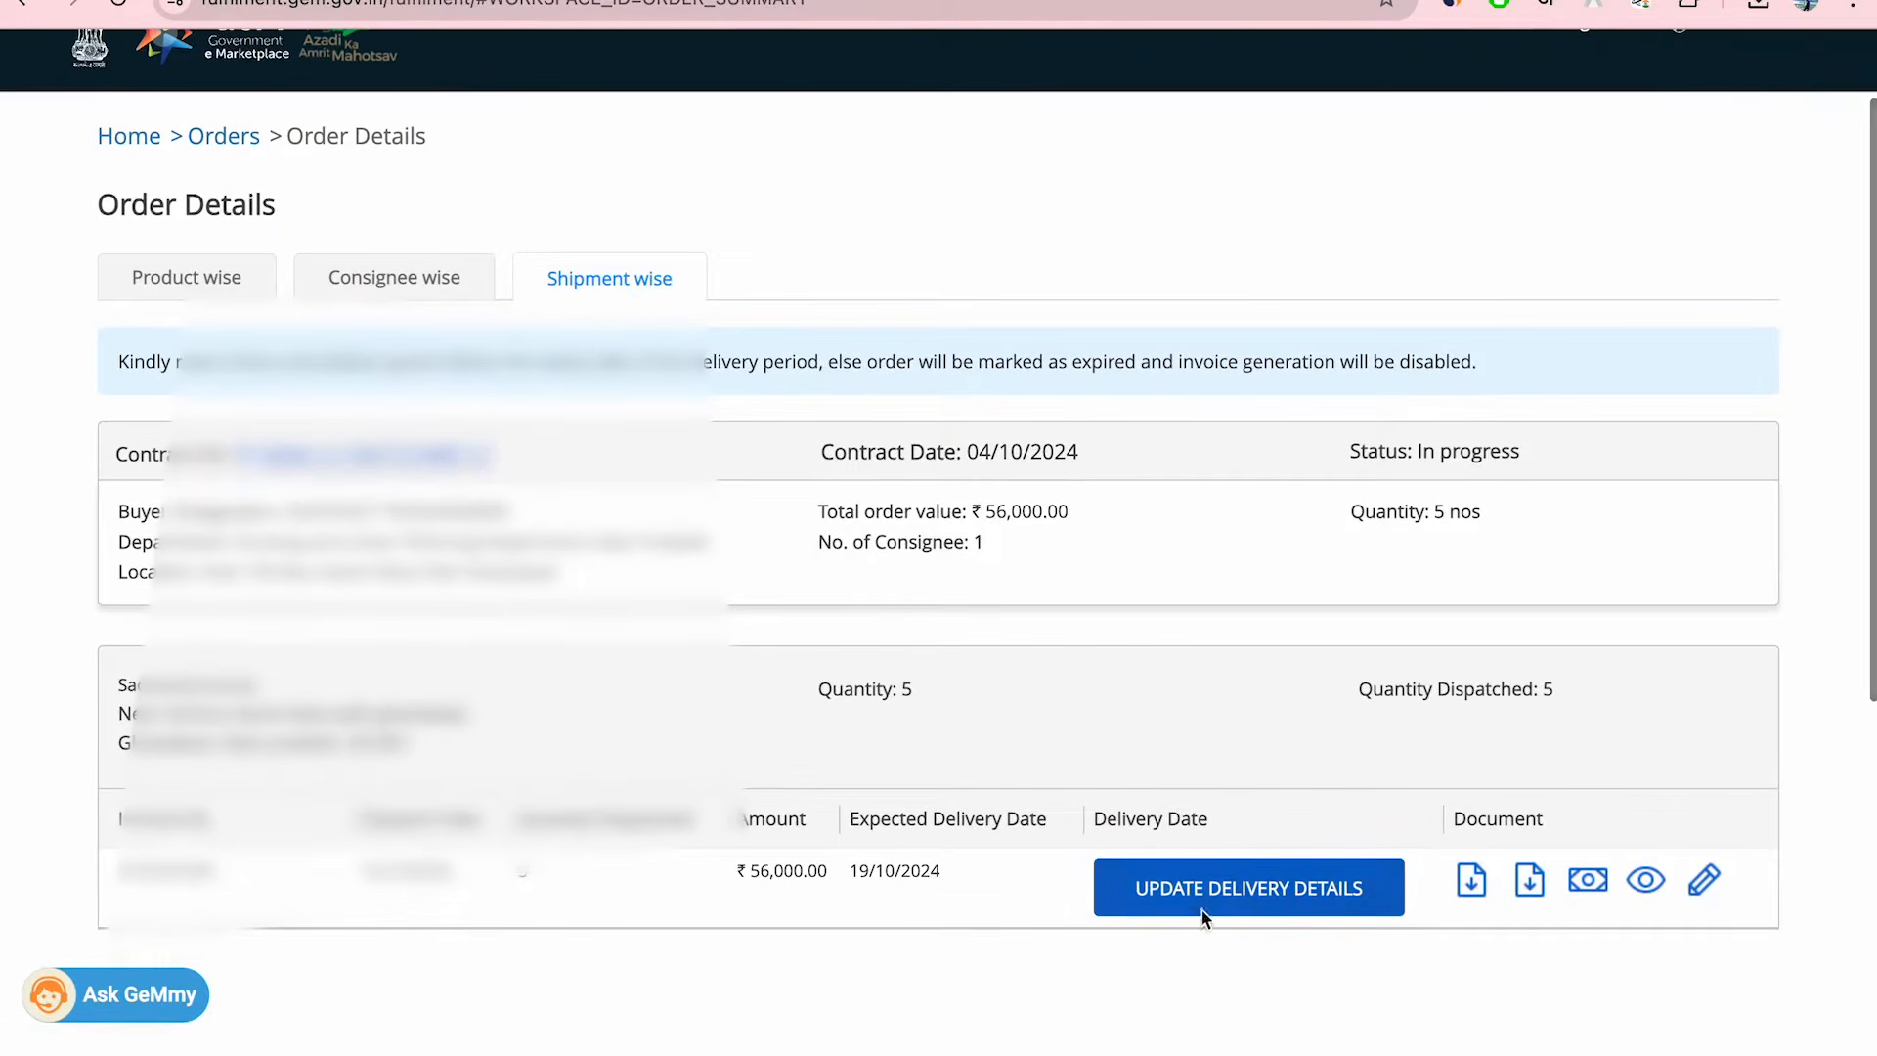